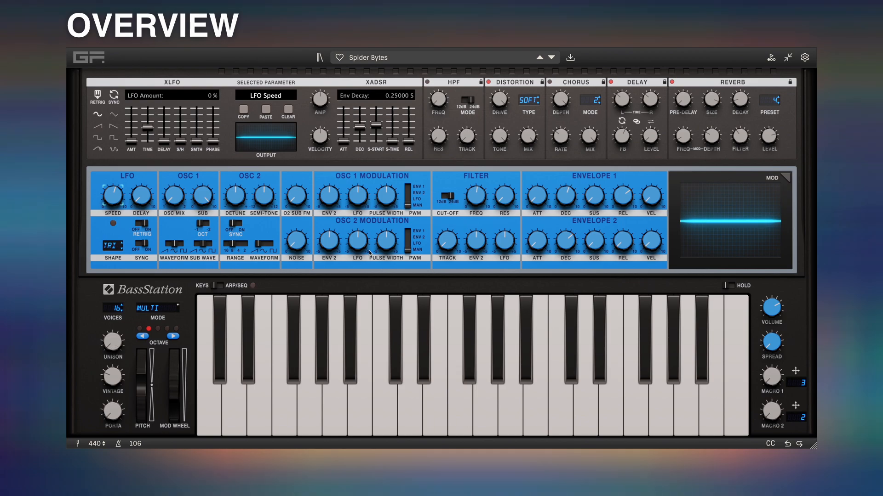
Toggle the filter's cut-off slope and restore it, and briefly show the arp/sequencer before returning to the keyboard
{"action": "left_click", "coordinate": [450, 198]}
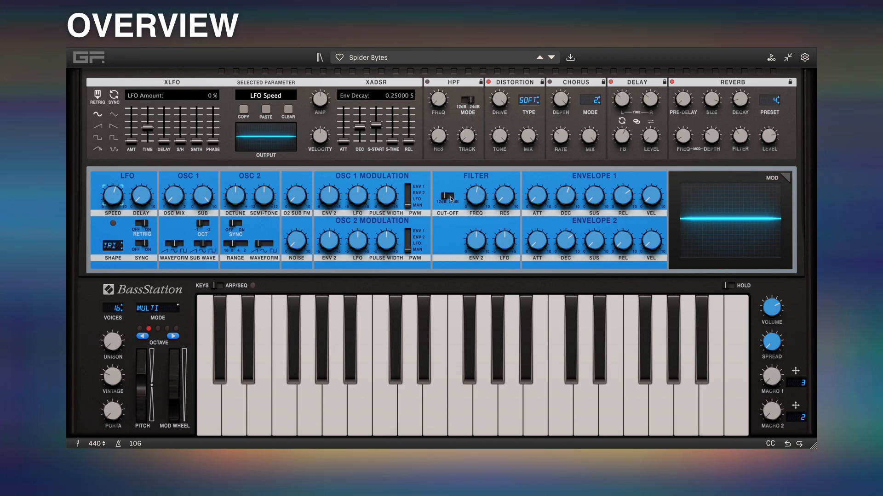
{"action": "left_click", "coordinate": [453, 199]}
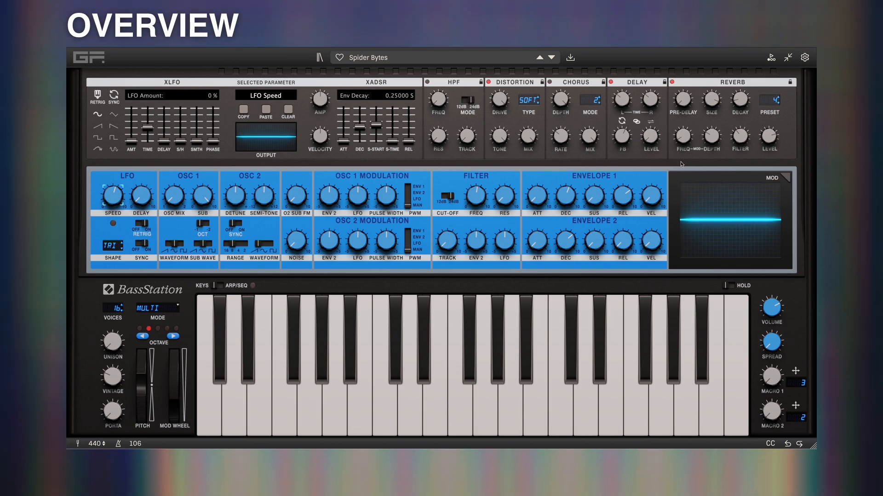
{"action": "left_click", "coordinate": [217, 286]}
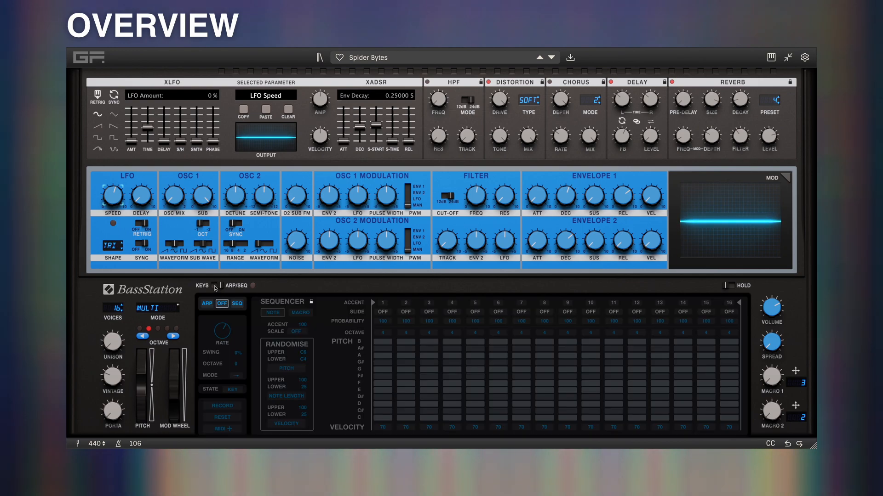
{"action": "left_click", "coordinate": [216, 285]}
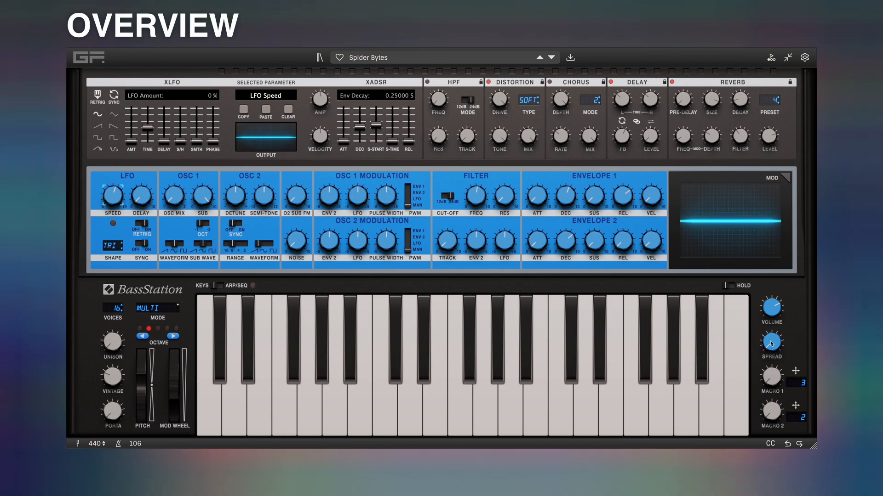
Open the patch library, step through BS Pluto Bass and Dropping Doves, and load Spider Bytes again
{"action": "left_click", "coordinate": [319, 58]}
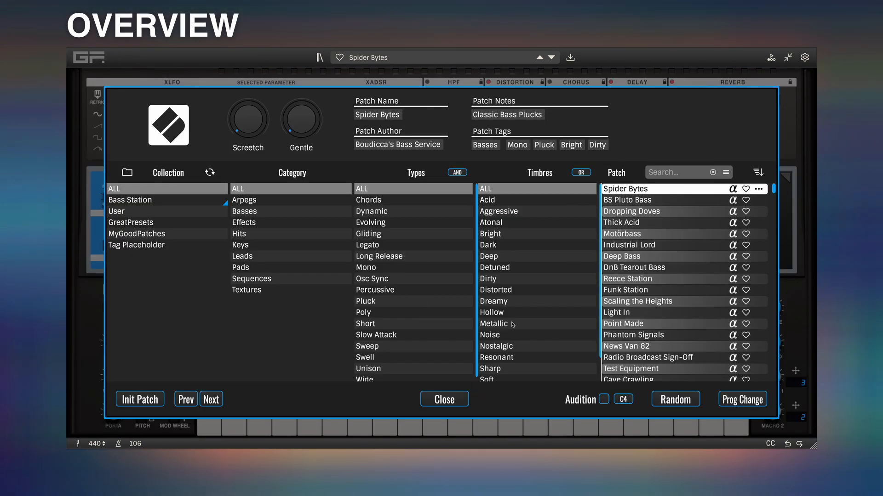
{"action": "left_click", "coordinate": [444, 400]}
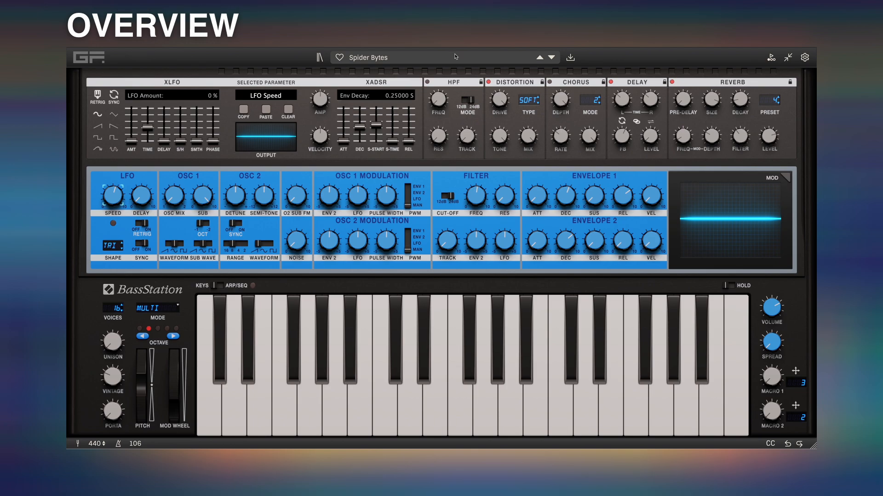
{"action": "left_click", "coordinate": [551, 58]}
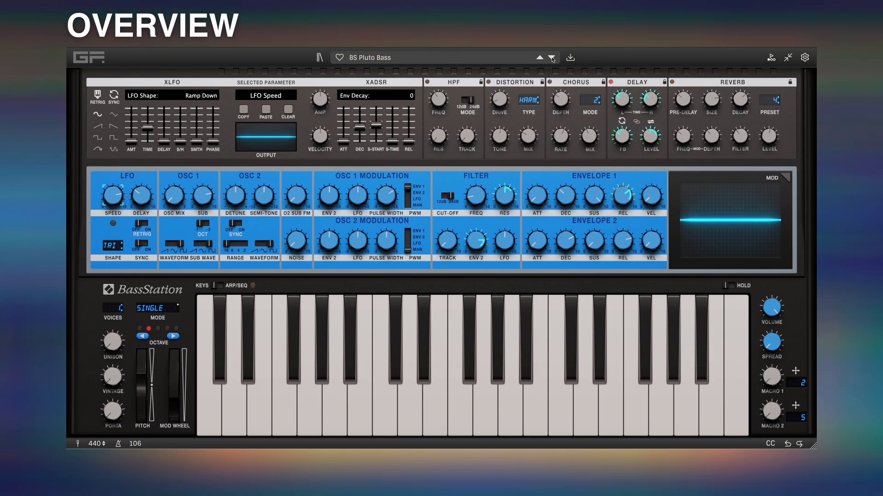
{"action": "left_click", "coordinate": [384, 57]}
{"action": "left_click", "coordinate": [320, 58]}
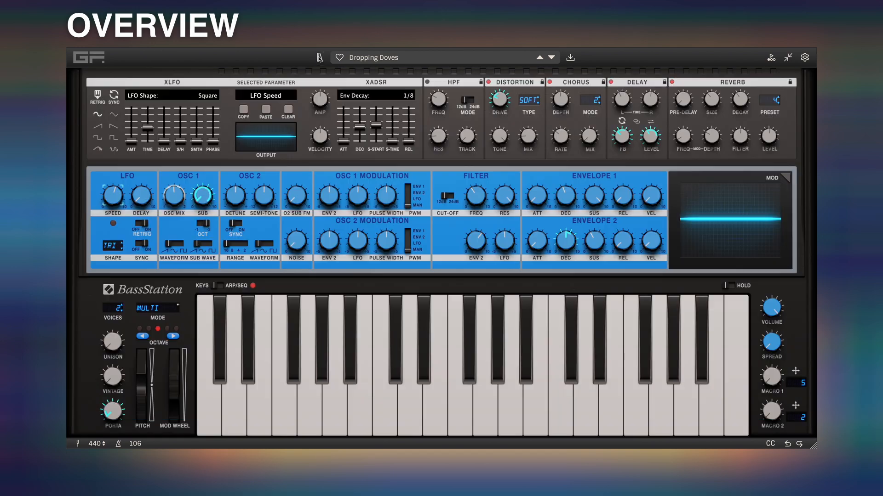
{"action": "left_click", "coordinate": [319, 58]}
{"action": "left_click", "coordinate": [621, 189]}
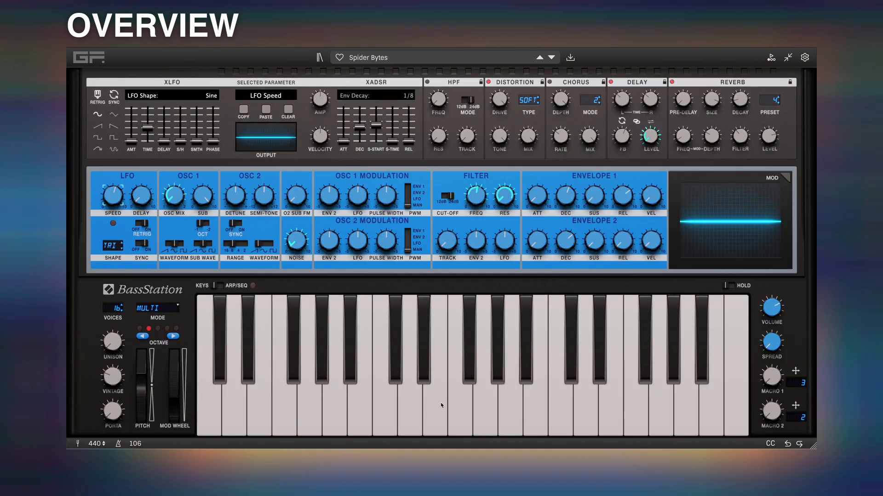
{"action": "left_click", "coordinate": [444, 403]}
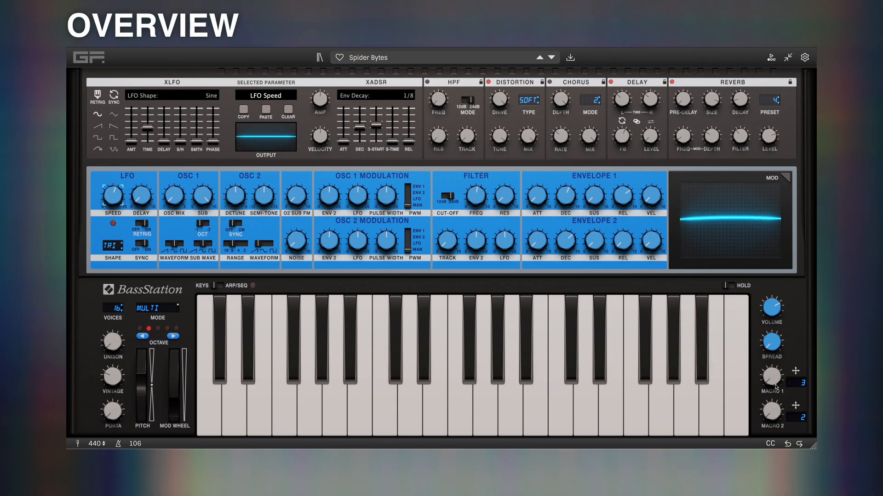
Reset the synth to the Init patch and reduce its Spread
{"action": "left_click_drag", "start_coordinate": [776, 385], "coordinate": [774, 375]}
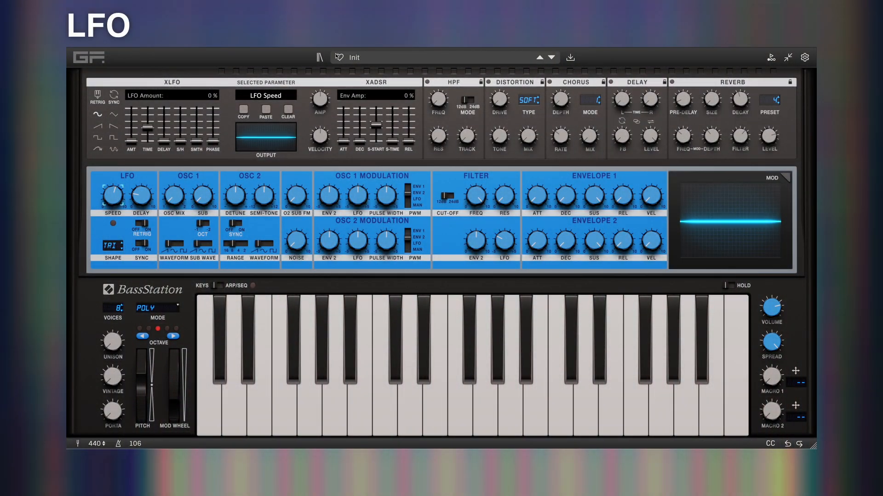
{"action": "left_click", "coordinate": [320, 57]}
{"action": "left_click", "coordinate": [137, 406]}
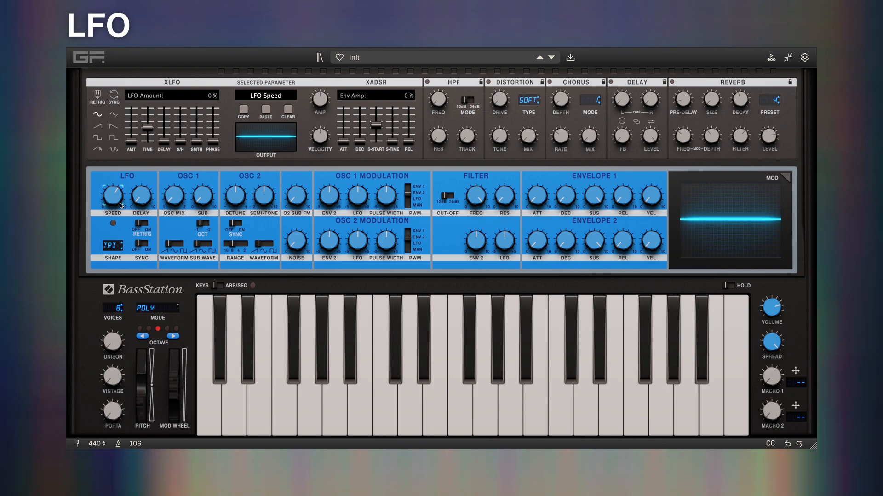
{"action": "left_click_drag", "start_coordinate": [771, 376], "coordinate": [772, 396]}
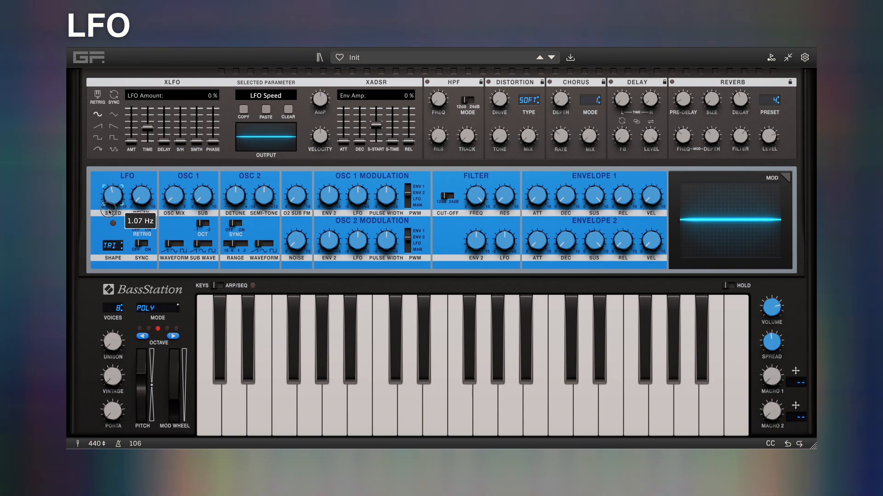
Set the filter's LFO amount to -35.69 % and the LFO speed to 1/8T
{"action": "mouse_move", "coordinate": [141, 199]}
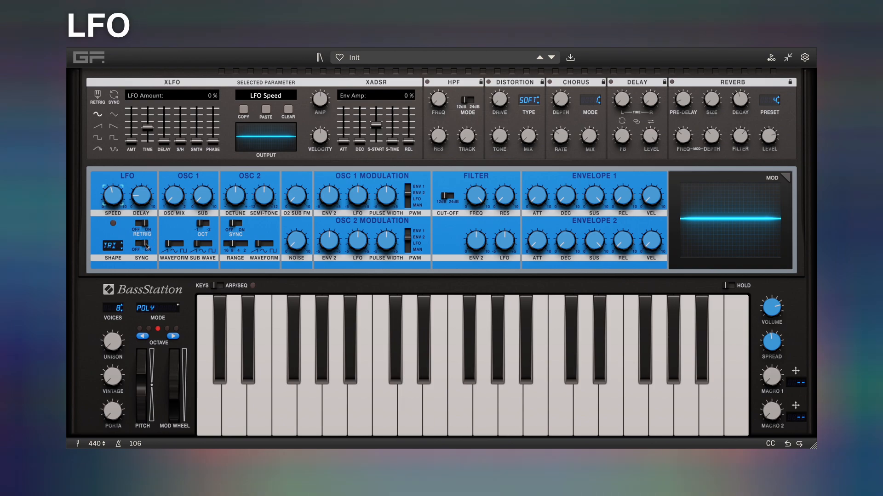
{"action": "left_click", "coordinate": [505, 257]}
{"action": "left_click_drag", "start_coordinate": [504, 258], "coordinate": [505, 259]}
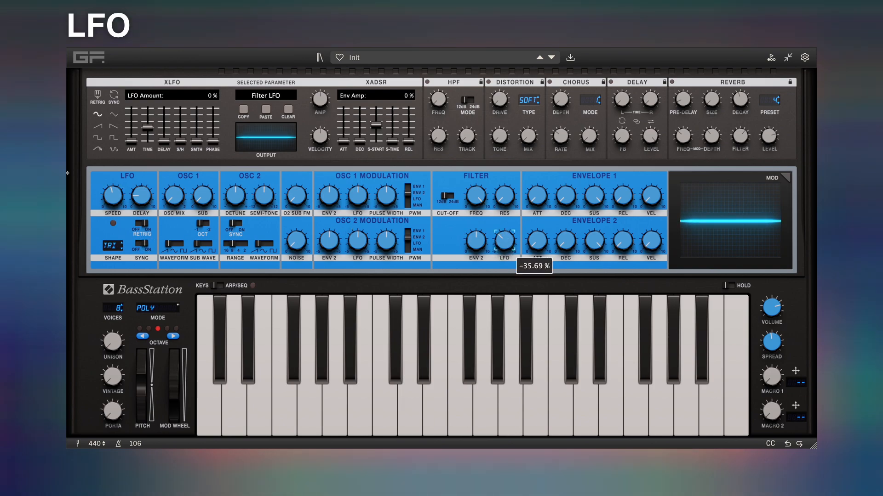
{"action": "left_click_drag", "start_coordinate": [111, 199], "coordinate": [115, 249]}
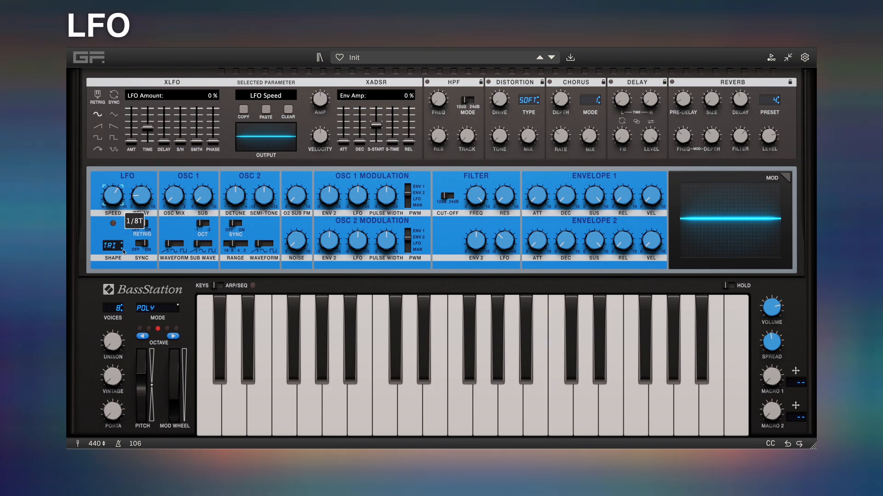
Cycle the LFO shape through sine, saw, square and random, and return it to triangle
{"action": "left_click", "coordinate": [122, 249]}
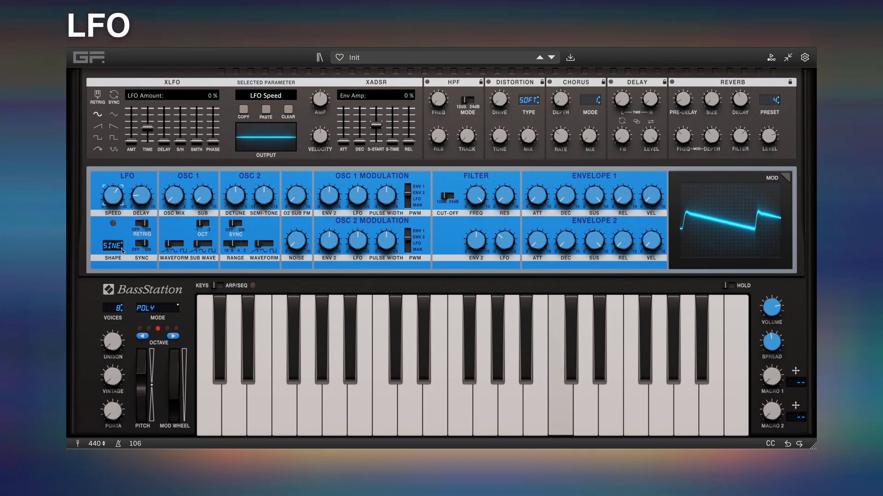
{"action": "left_click", "coordinate": [122, 249]}
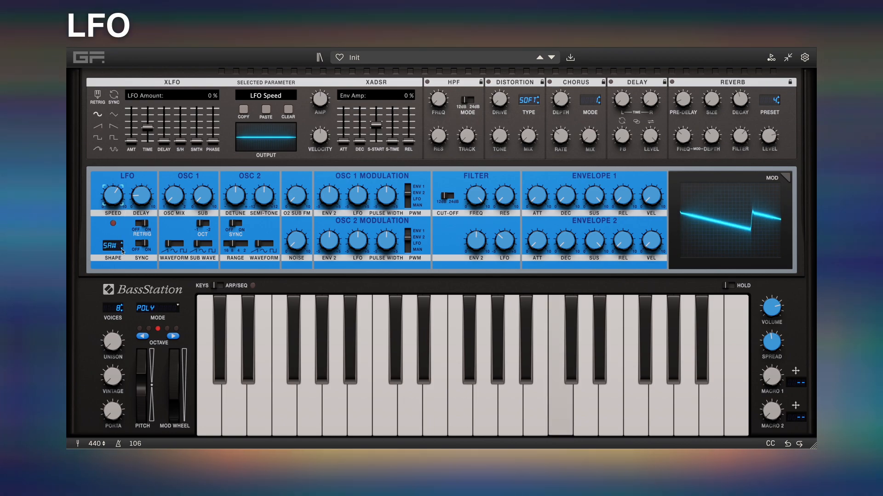
{"action": "left_click", "coordinate": [122, 249]}
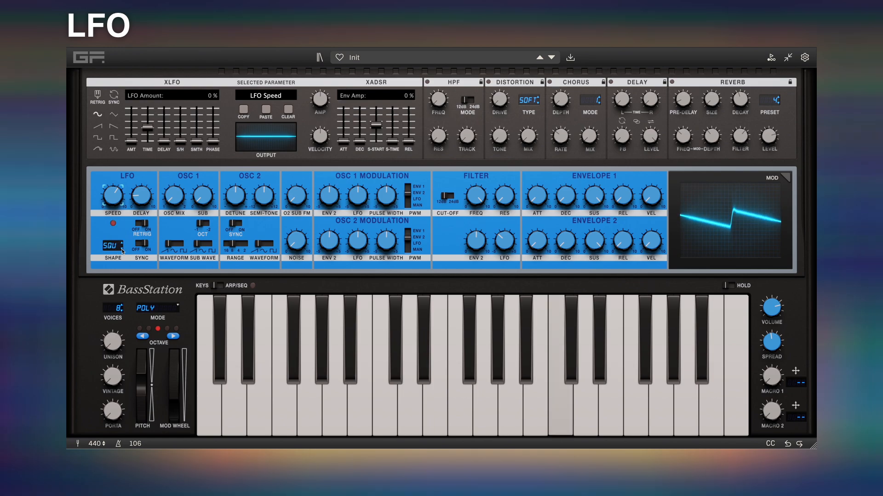
{"action": "left_click", "coordinate": [122, 249]}
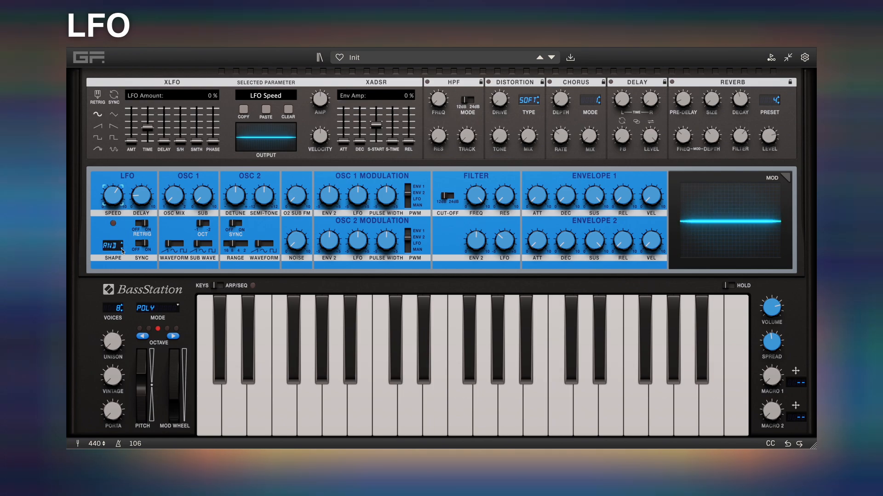
{"action": "left_click", "coordinate": [123, 250]}
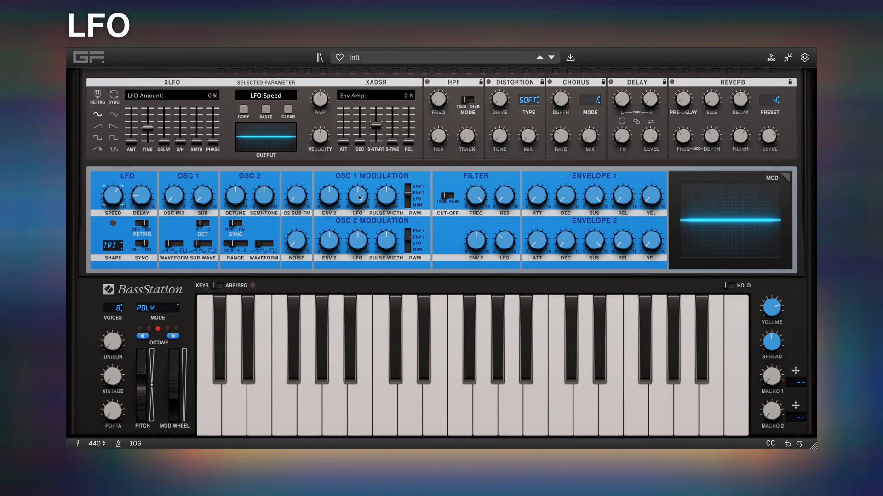
Try LFO modulation on oscillator 1 with pulse width at -49.90 % and on the filter at -66.31 %, adjusting the LFO speed
{"action": "left_click_drag", "start_coordinate": [359, 201], "coordinate": [379, 218]}
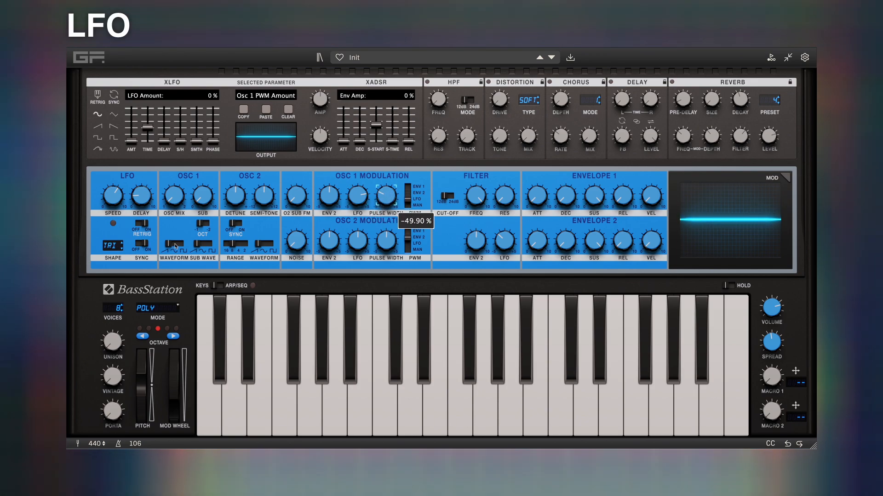
{"action": "left_click", "coordinate": [181, 246]}
{"action": "left_click_drag", "start_coordinate": [509, 239], "coordinate": [509, 253]}
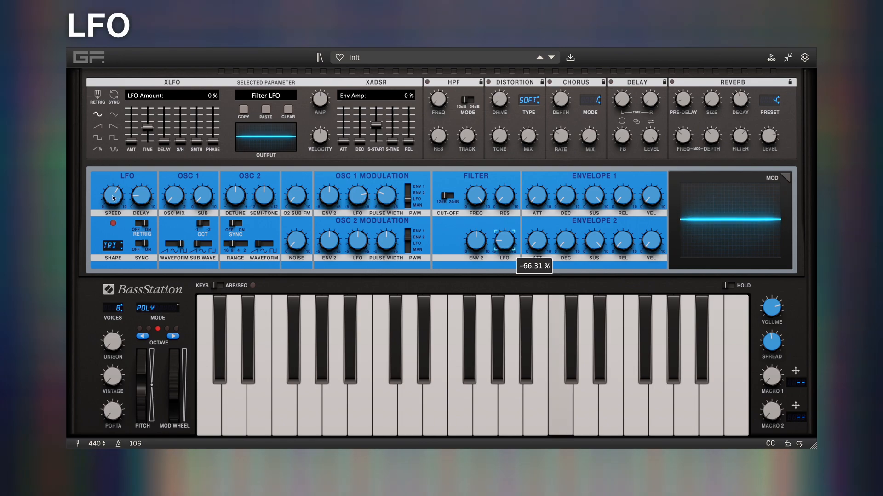
{"action": "left_click_drag", "start_coordinate": [113, 199], "coordinate": [140, 236]}
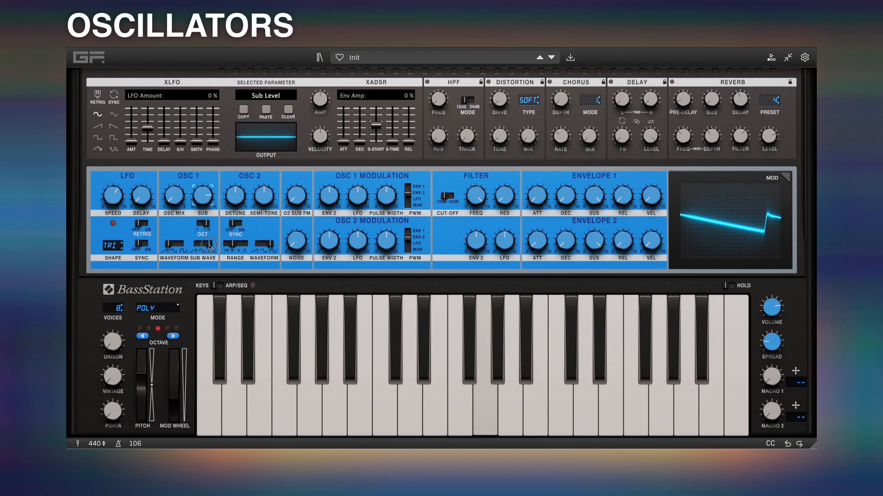
Change the sub oscillator's waveform and level, and balance the oscillator mix at 49.33/50.67 %
{"action": "left_click", "coordinate": [204, 247]}
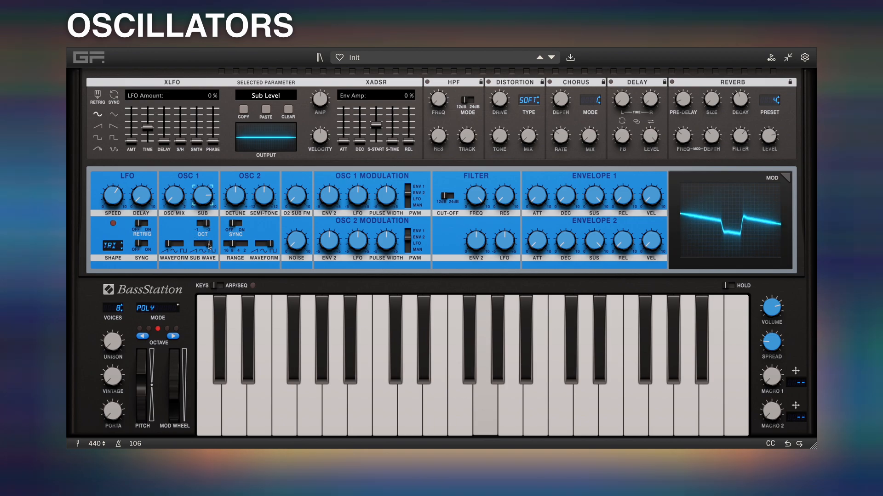
{"action": "left_click", "coordinate": [199, 201]}
{"action": "left_click_drag", "start_coordinate": [198, 201], "coordinate": [204, 232]}
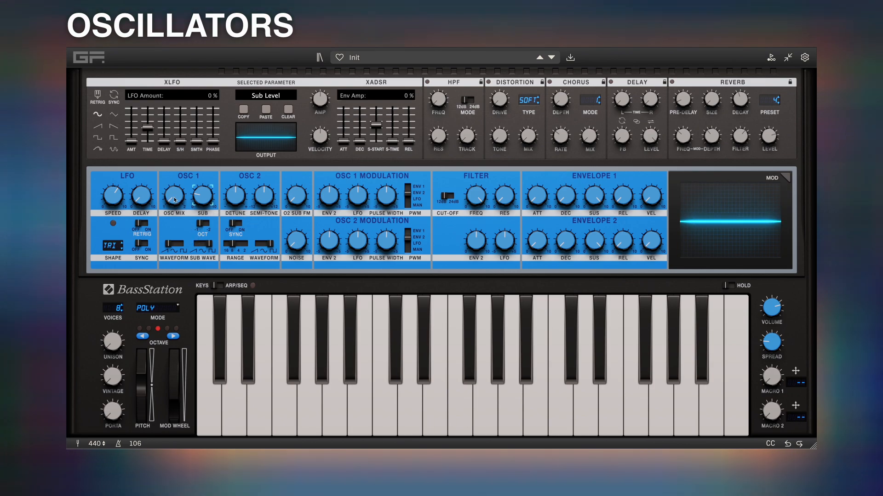
{"action": "left_click_drag", "start_coordinate": [174, 202], "coordinate": [185, 172]}
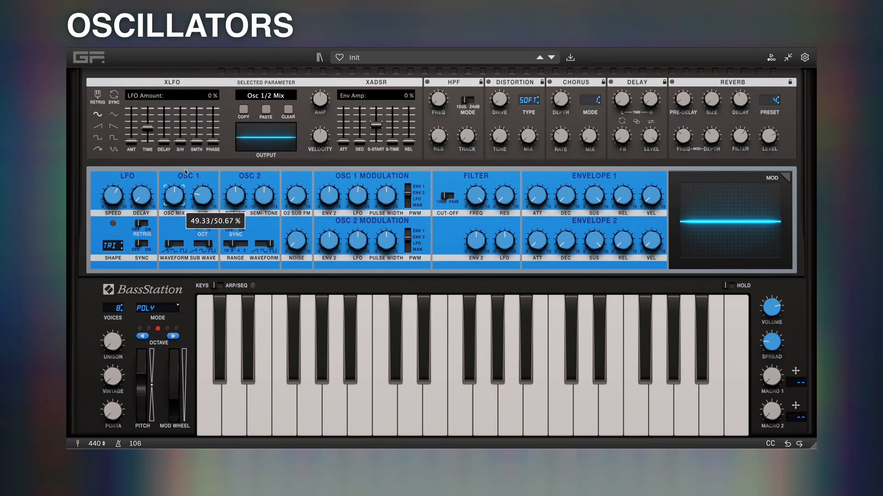
Change oscillator 2's waveform and retune it with the detune and semitone controls
{"action": "left_click_drag", "start_coordinate": [272, 234], "coordinate": [254, 180]}
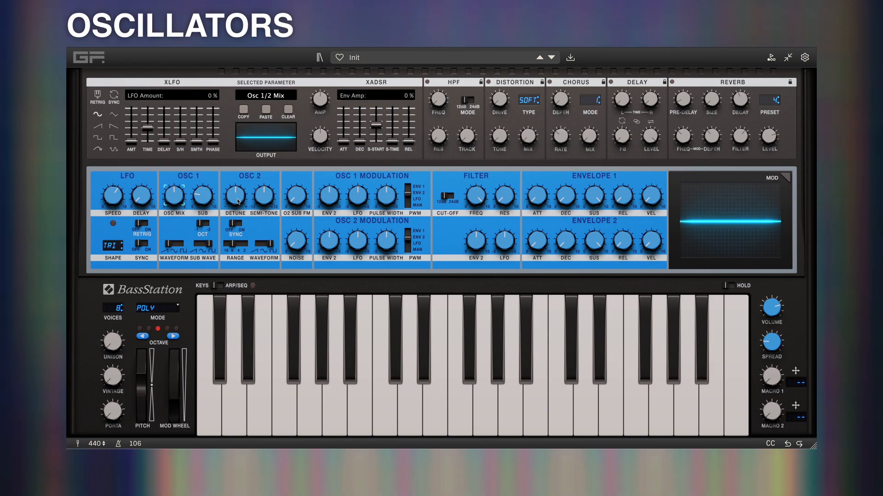
{"action": "left_click_drag", "start_coordinate": [238, 197], "coordinate": [271, 178]}
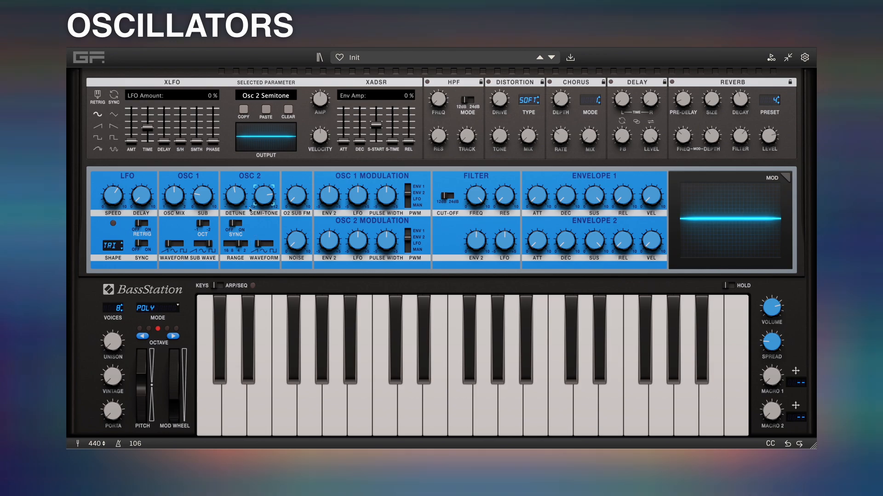
{"action": "mouse_move", "coordinate": [256, 244]}
{"action": "left_mouse_down"}
{"action": "mouse_move", "coordinate": [273, 246]}
{"action": "mouse_move", "coordinate": [261, 245]}
{"action": "left_mouse_up"}
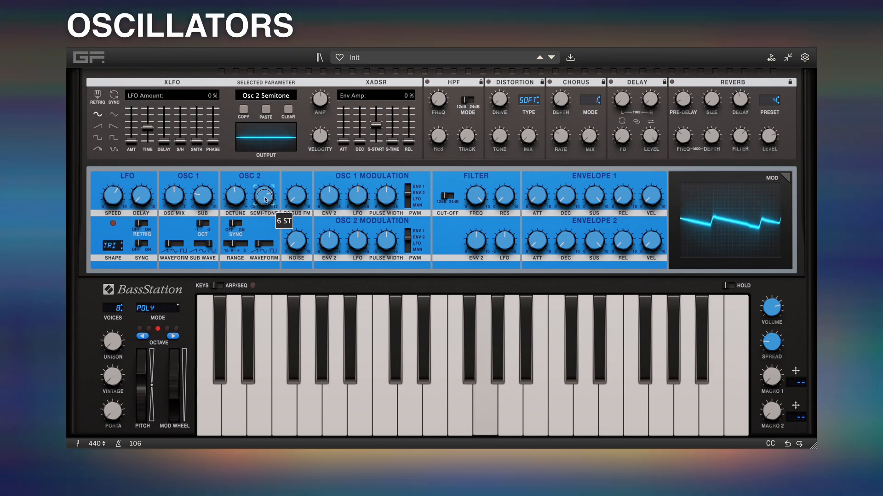
{"action": "left_click_drag", "start_coordinate": [264, 202], "coordinate": [261, 192]}
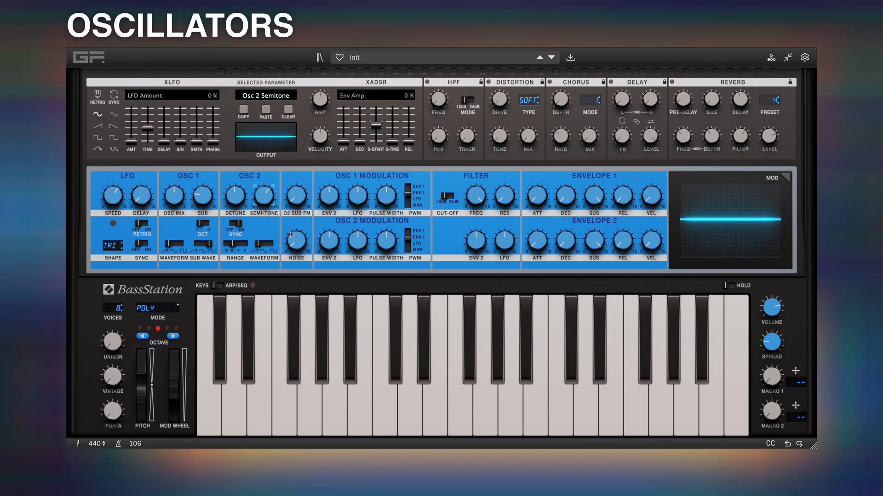
Try the noise level and return it to 0.00 %, and reset oscillator 2's semitone and detune
{"action": "left_click_drag", "start_coordinate": [292, 232], "coordinate": [287, 172]}
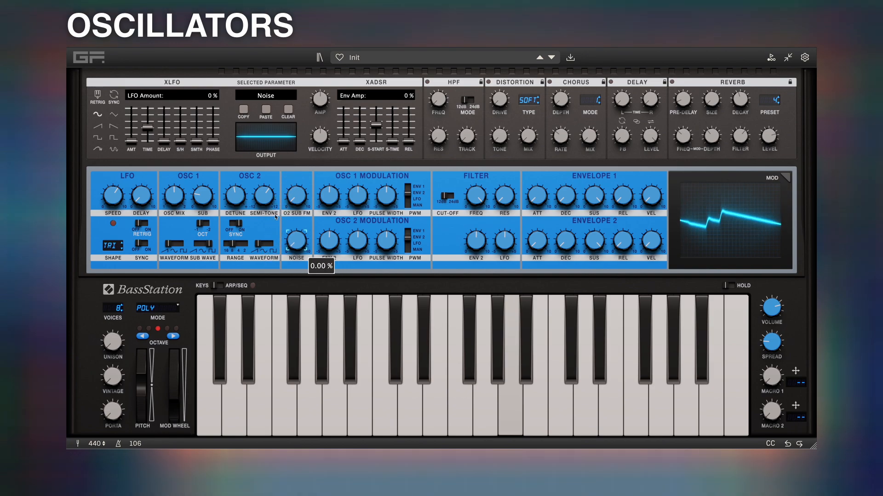
{"action": "left_click", "coordinate": [264, 196]}
{"action": "left_click", "coordinate": [236, 197]}
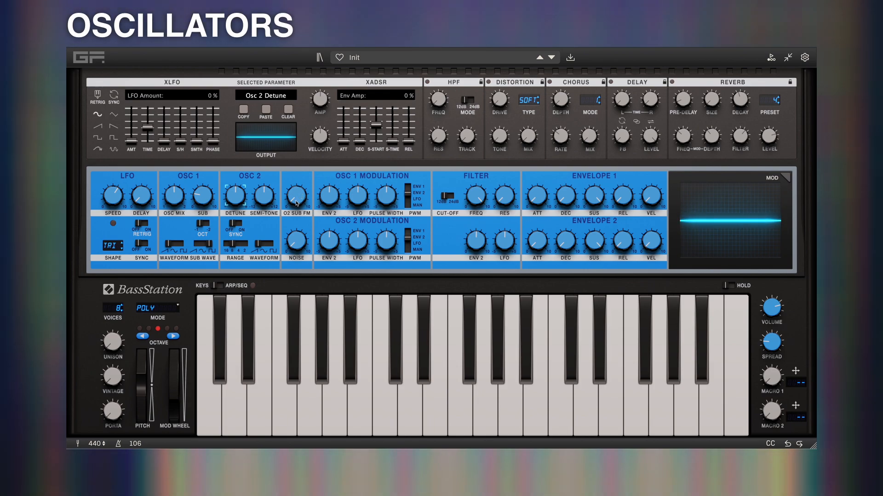
Raise the amount of sub oscillator FM applied to oscillator 2
{"action": "left_click_drag", "start_coordinate": [296, 203], "coordinate": [303, 124]}
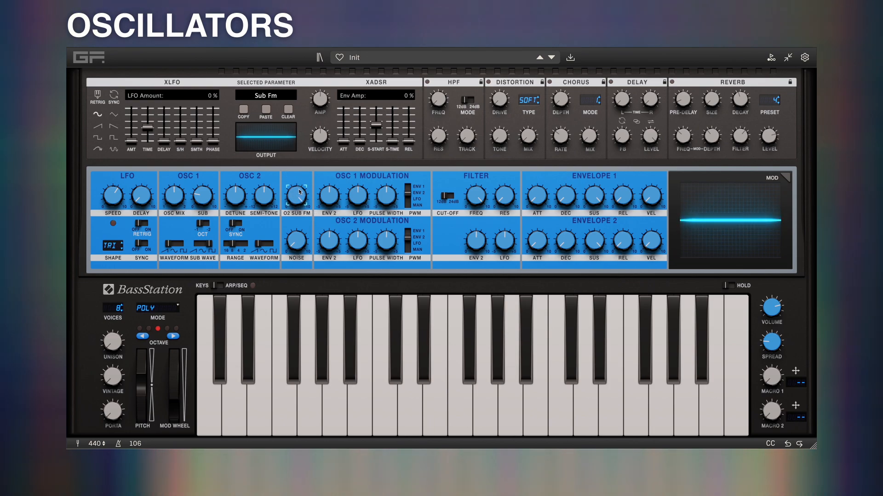
{"action": "left_click_drag", "start_coordinate": [301, 203], "coordinate": [299, 145]}
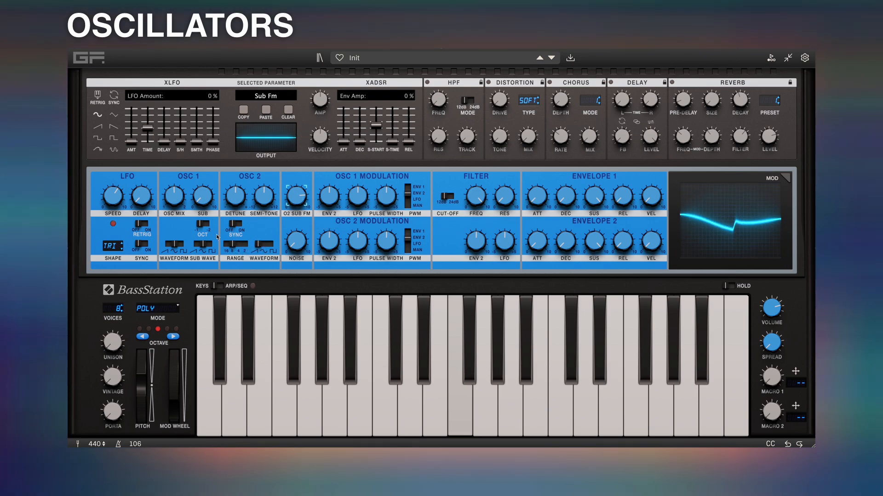
Change the sub oscillator's octave, and reset oscillator 2's semitone to 0 ST while lowering its sub FM amount
{"action": "left_click", "coordinate": [206, 226]}
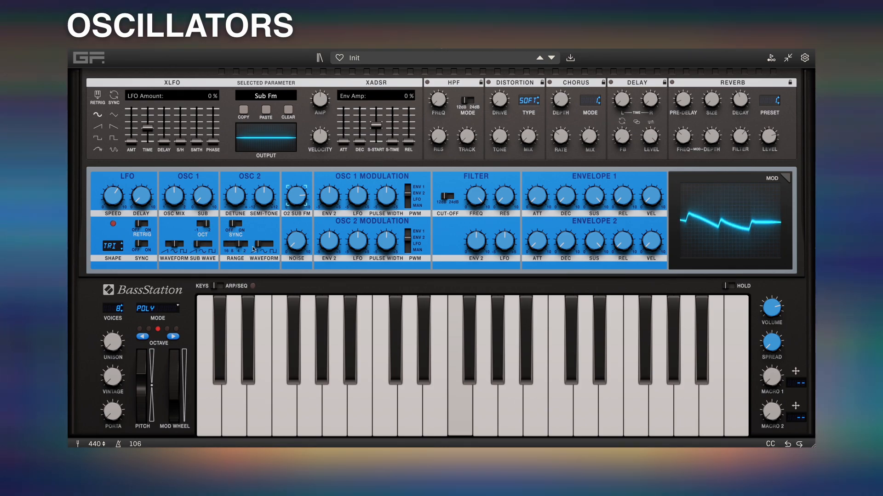
{"action": "left_click", "coordinate": [269, 202]}
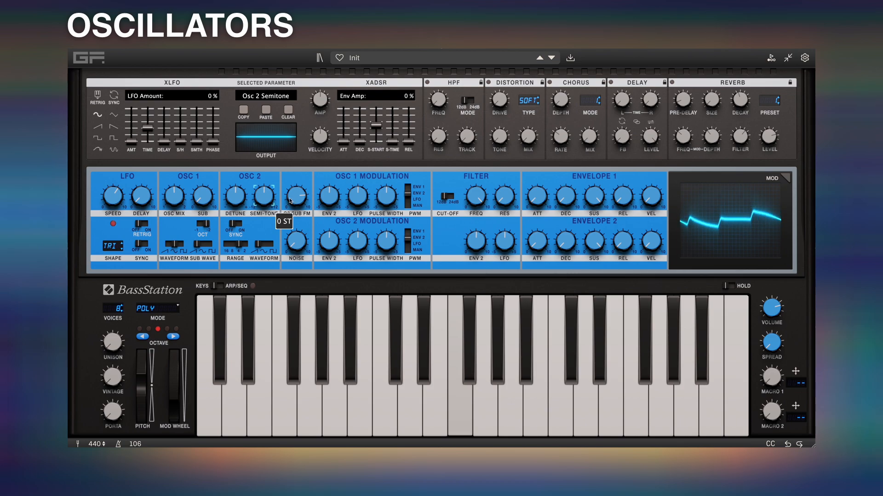
{"action": "left_click_drag", "start_coordinate": [290, 201], "coordinate": [290, 261]}
{"action": "left_click", "coordinate": [302, 203]}
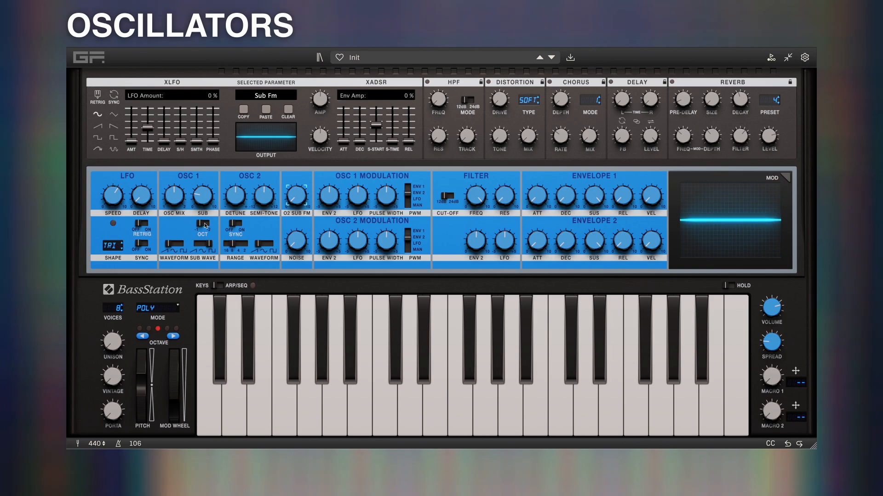
Turn the sub oscillator's level down to -INF dB and raise oscillator 2's sub FM to 81.77 %
{"action": "left_click_drag", "start_coordinate": [200, 192], "coordinate": [200, 229]}
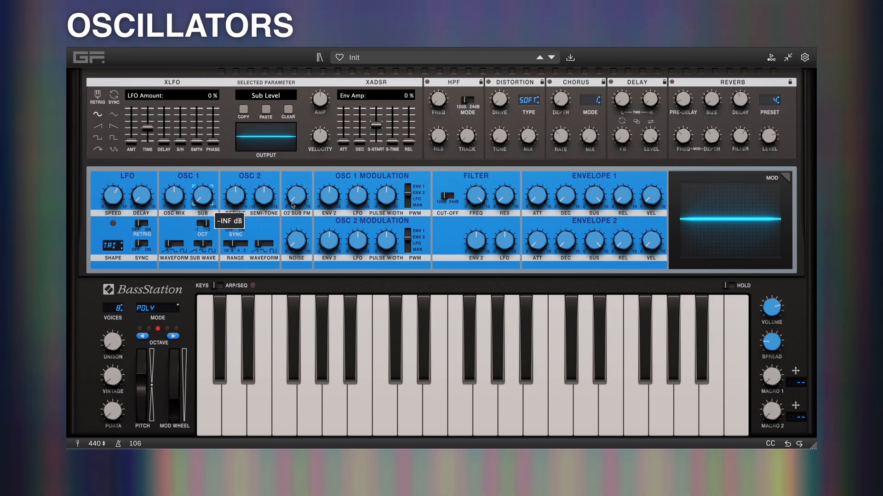
{"action": "left_click_drag", "start_coordinate": [295, 204], "coordinate": [304, 148]}
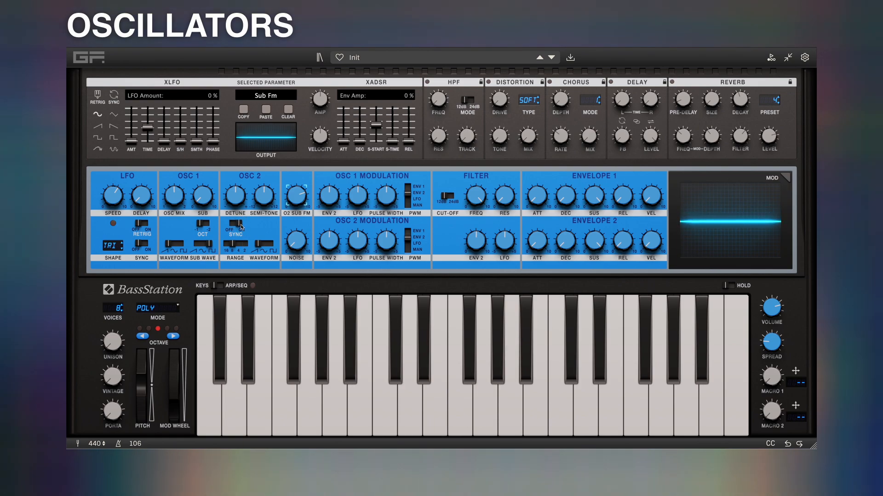
{"action": "left_click_drag", "start_coordinate": [286, 195], "coordinate": [304, 143]}
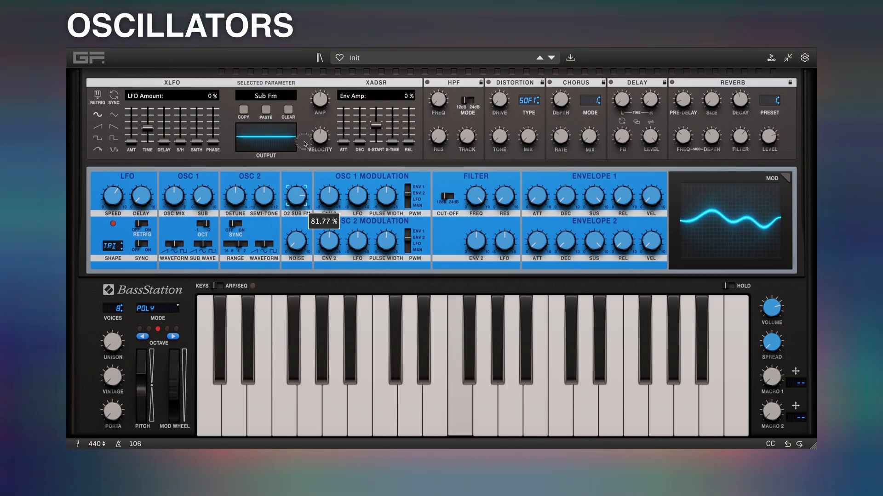
Tune oscillator 2 to -3 ST and change the waveforms of the sub oscillator and oscillator 2
{"action": "left_click_drag", "start_coordinate": [264, 193], "coordinate": [262, 202]}
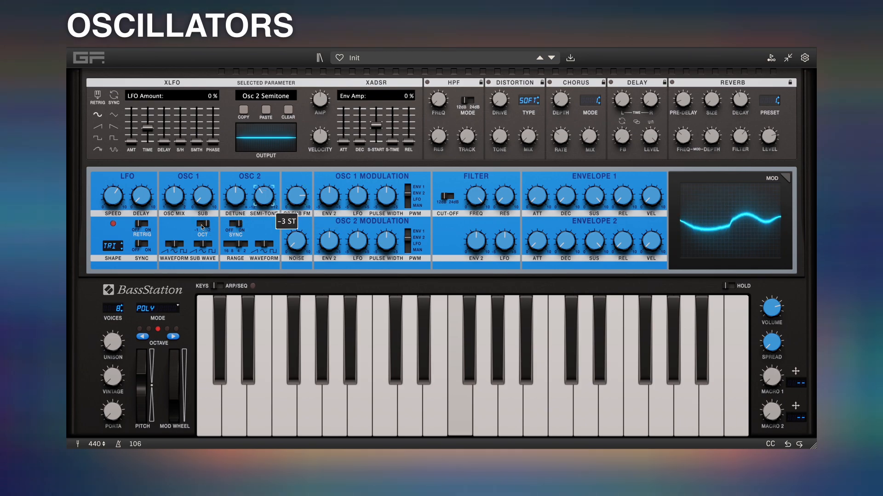
{"action": "left_click", "coordinate": [210, 245]}
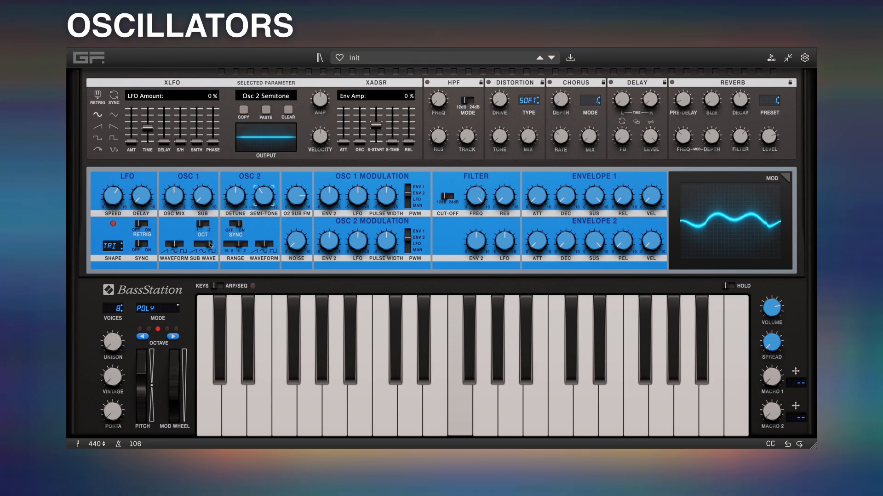
{"action": "left_click", "coordinate": [263, 244]}
Vary oscillator 2's sub FM amount while raising its semitone tuning
{"action": "left_click_drag", "start_coordinate": [292, 201], "coordinate": [282, 239]}
{"action": "left_click_drag", "start_coordinate": [264, 202], "coordinate": [309, 146]}
{"action": "left_click_drag", "start_coordinate": [295, 197], "coordinate": [260, 227]}
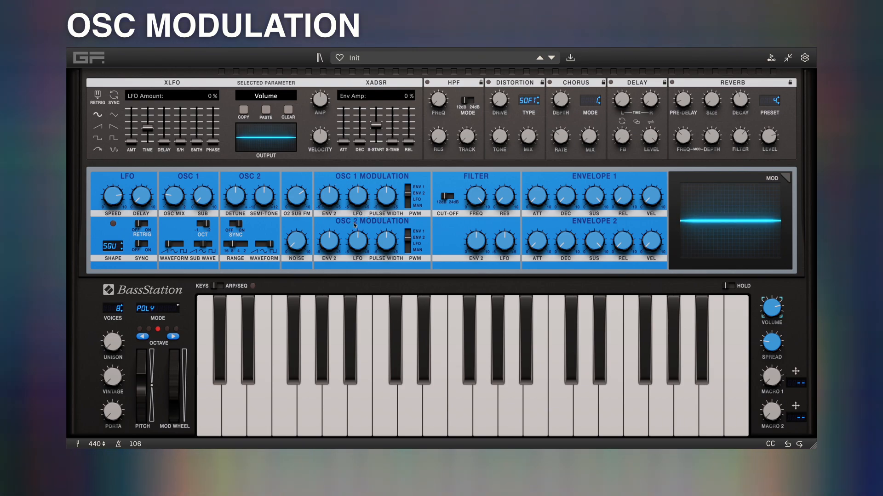
Adjust Envelope 2's attack and decay with sustain at -INF dB, and set oscillator 2's Env 2 modulation to -21.78 %
{"action": "left_click_drag", "start_coordinate": [540, 248], "coordinate": [543, 212]}
{"action": "left_click_drag", "start_coordinate": [565, 251], "coordinate": [561, 345]}
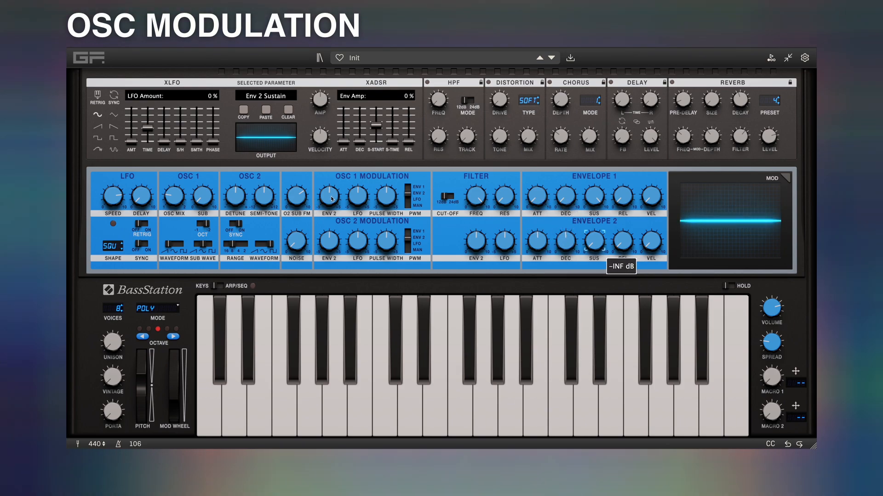
{"action": "left_click", "coordinate": [327, 250]}
{"action": "left_click_drag", "start_coordinate": [327, 251], "coordinate": [327, 249]}
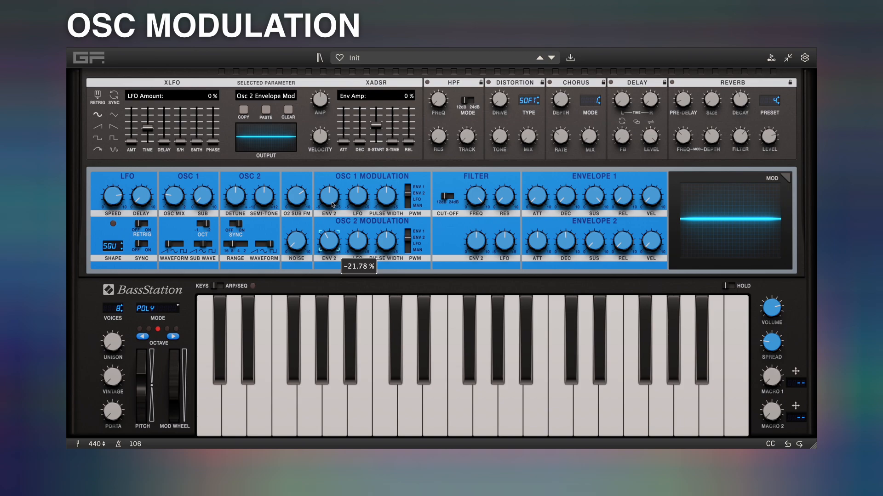
Adjust oscillator 1's Env 2 and LFO modulation, and change oscillator 2's pulse width amount
{"action": "left_click_drag", "start_coordinate": [333, 205], "coordinate": [395, 214]}
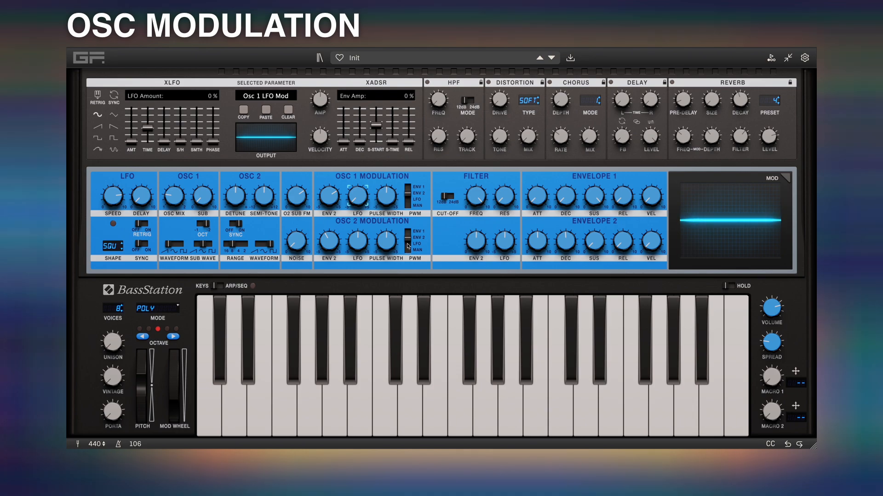
{"action": "left_click", "coordinate": [389, 234]}
{"action": "left_click_drag", "start_coordinate": [388, 233], "coordinate": [428, 234]}
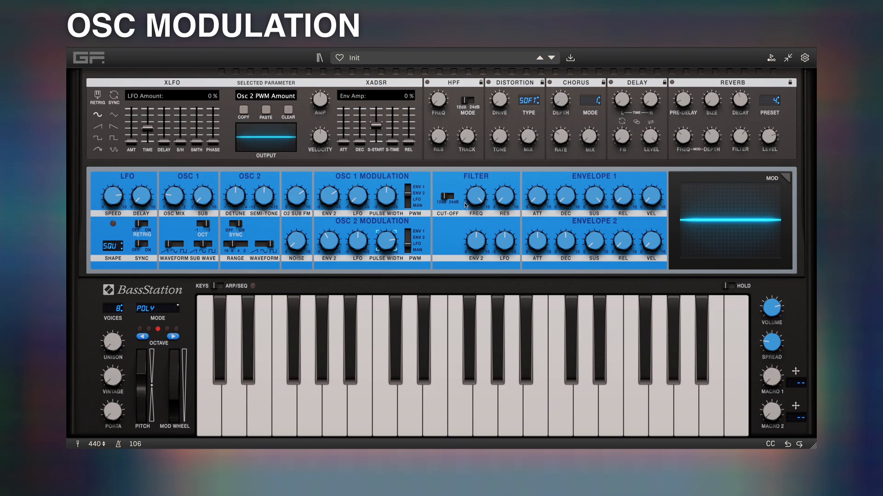
{"action": "left_click_drag", "start_coordinate": [387, 237], "coordinate": [386, 204]}
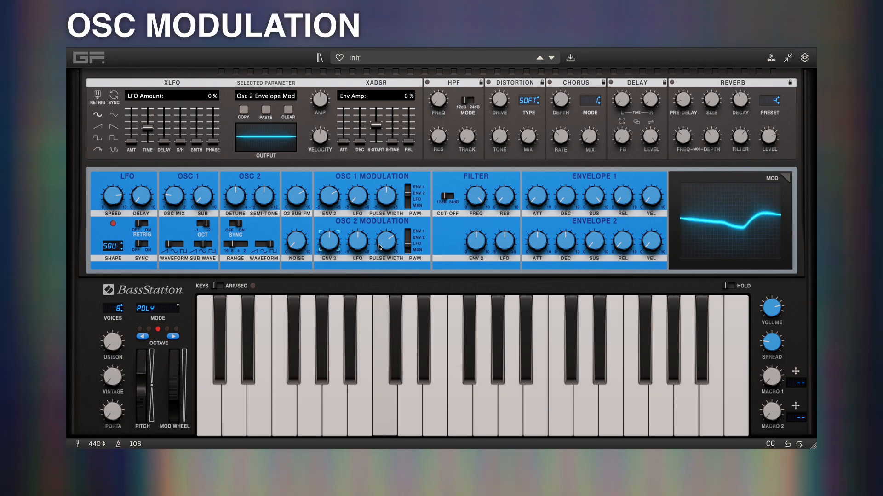
{"action": "mouse_move", "coordinate": [381, 247]}
{"action": "left_mouse_down"}
{"action": "mouse_move", "coordinate": [390, 228]}
{"action": "mouse_move", "coordinate": [389, 295]}
{"action": "mouse_move", "coordinate": [386, 237]}
{"action": "left_mouse_up"}
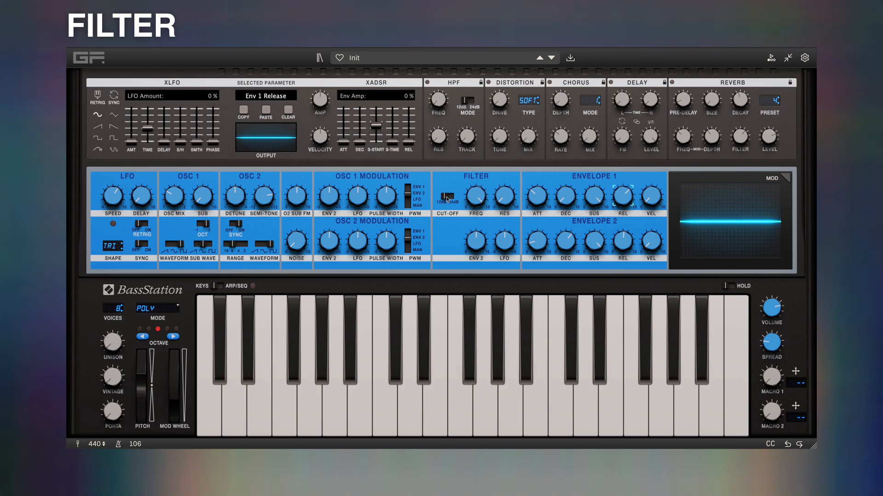
Set the filter frequency to 610 Hz and adjust the filter resonance
{"action": "left_click", "coordinate": [480, 201]}
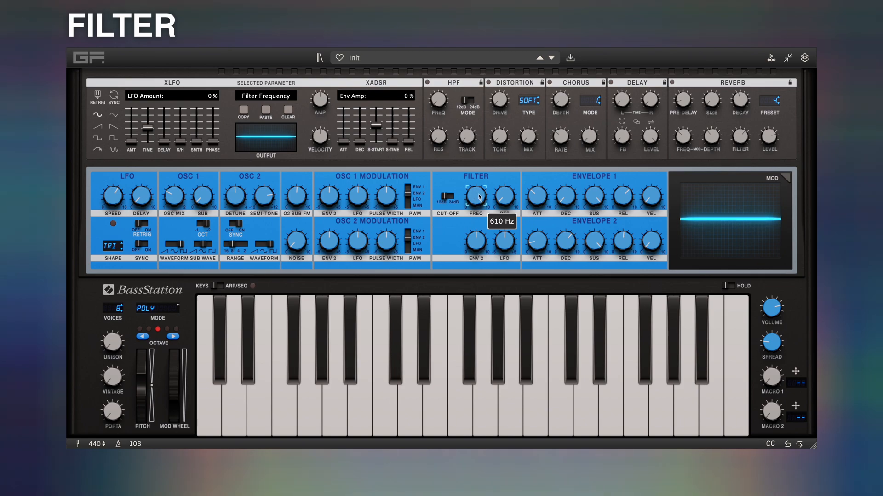
{"action": "left_click_drag", "start_coordinate": [479, 197], "coordinate": [459, 171]}
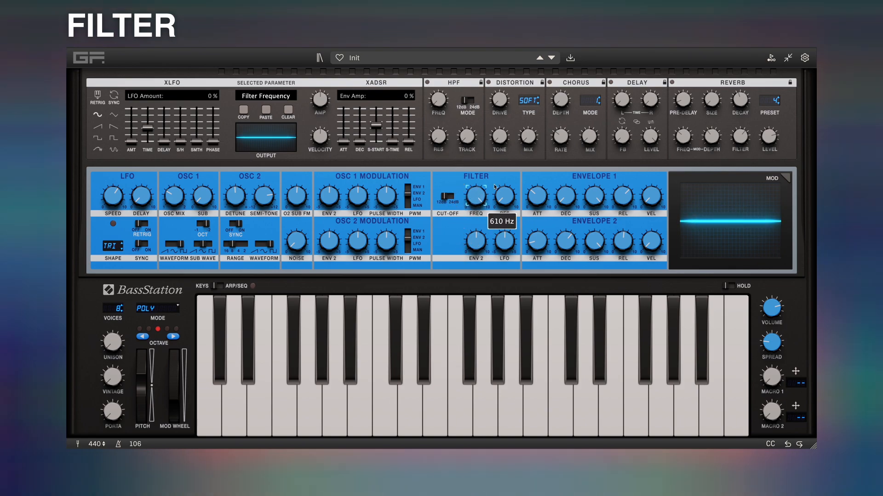
{"action": "left_click", "coordinate": [511, 201]}
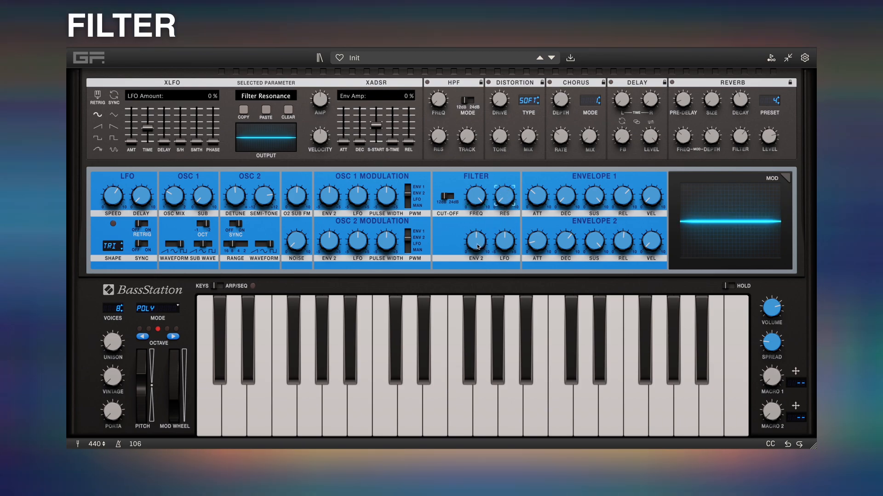
Set the filter's LFO modulation to -12.92 % with an LFO speed of 4.49 Hz, and its Env 2 modulation to about 53 %
{"action": "left_click_drag", "start_coordinate": [478, 247], "coordinate": [502, 245]}
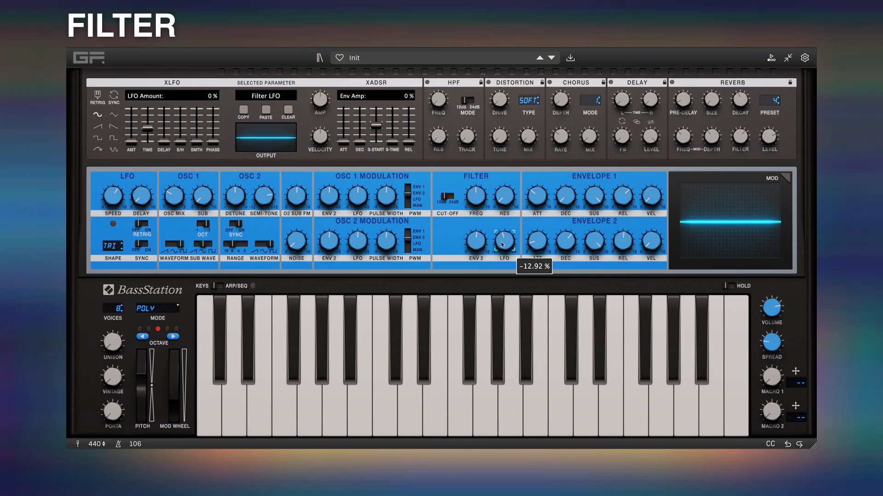
{"action": "left_click", "coordinate": [114, 203]}
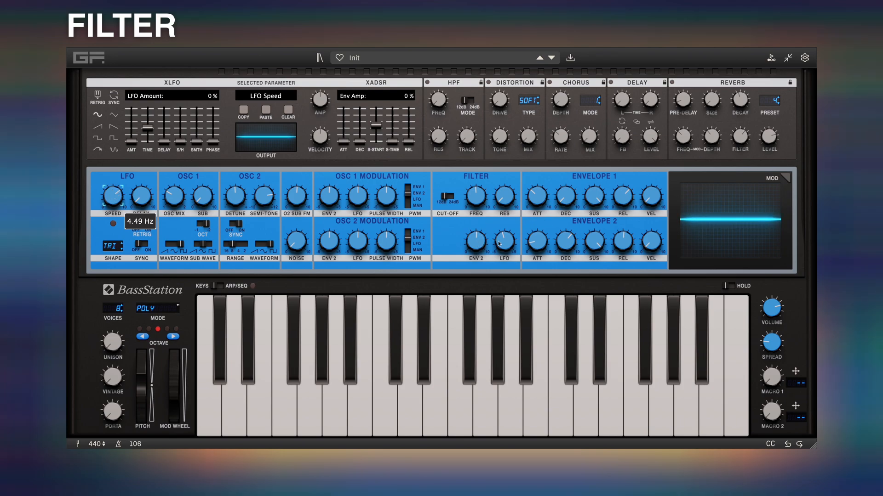
{"action": "left_click", "coordinate": [476, 243]}
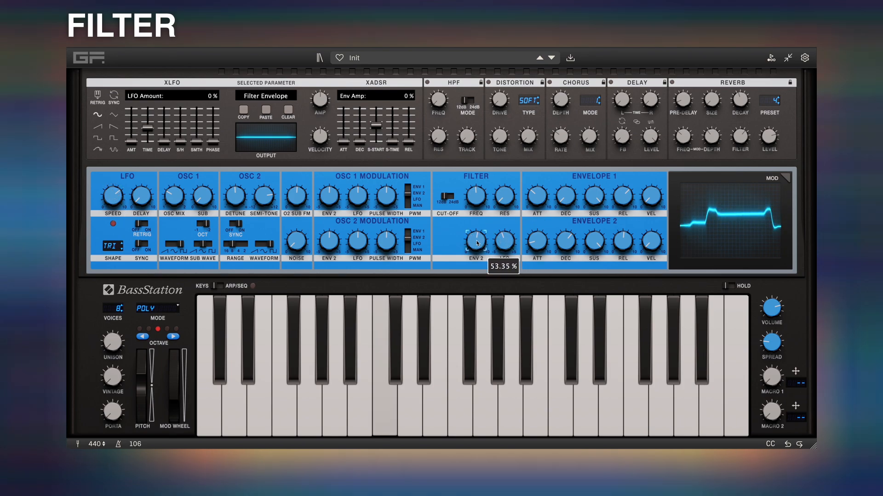
{"action": "left_click_drag", "start_coordinate": [476, 243], "coordinate": [483, 236]}
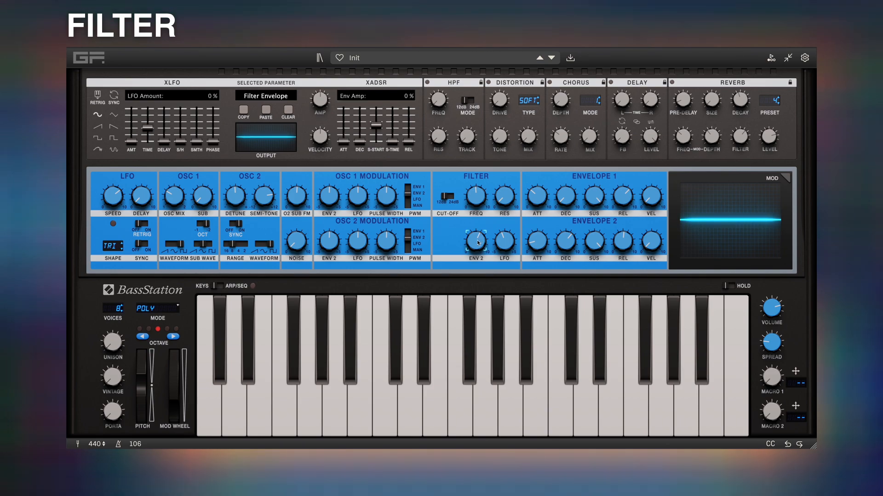
Switch the filter's cut-off slope and adjust its frequency and Env 2 modulation
{"action": "left_click", "coordinate": [447, 196]}
{"action": "left_click", "coordinate": [476, 196]}
{"action": "left_click_drag", "start_coordinate": [474, 252], "coordinate": [450, 213]}
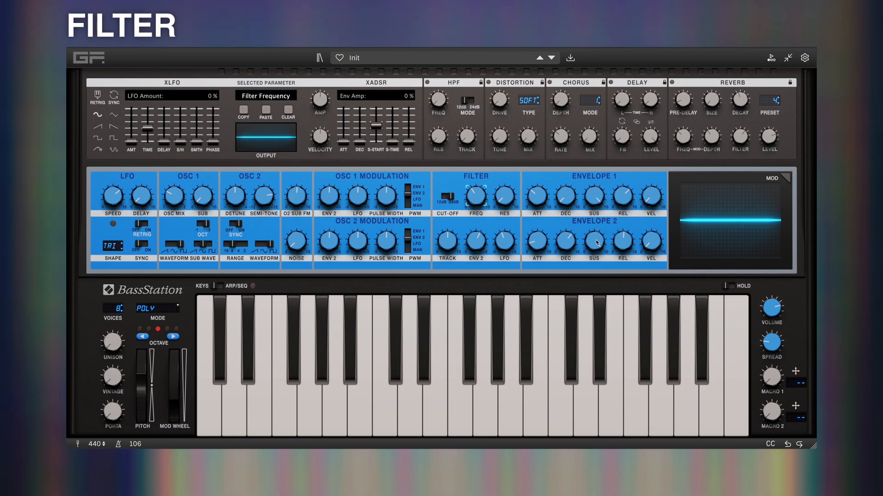
Lower Envelope 2's sustain, and set the filter frequency to 1836 Hz with a readjusted Env 2 modulation amount
{"action": "left_click_drag", "start_coordinate": [596, 243], "coordinate": [593, 280]}
{"action": "left_click", "coordinate": [476, 196]}
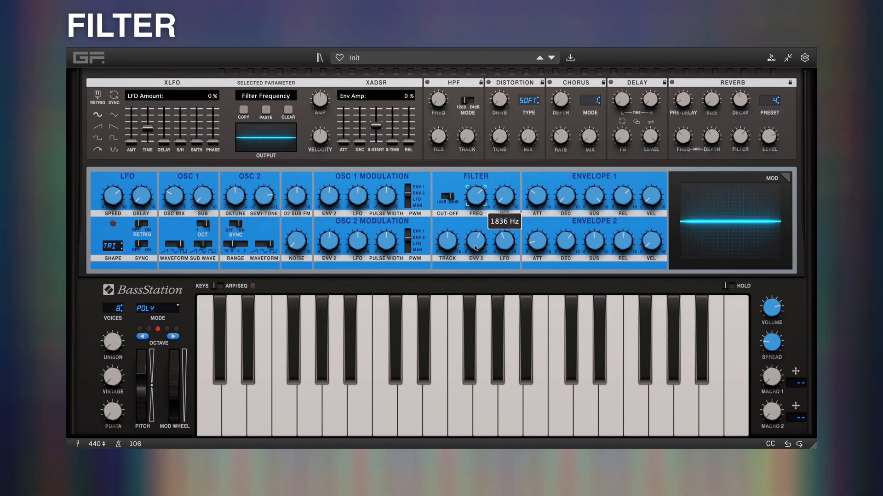
{"action": "left_click_drag", "start_coordinate": [476, 240], "coordinate": [473, 271]}
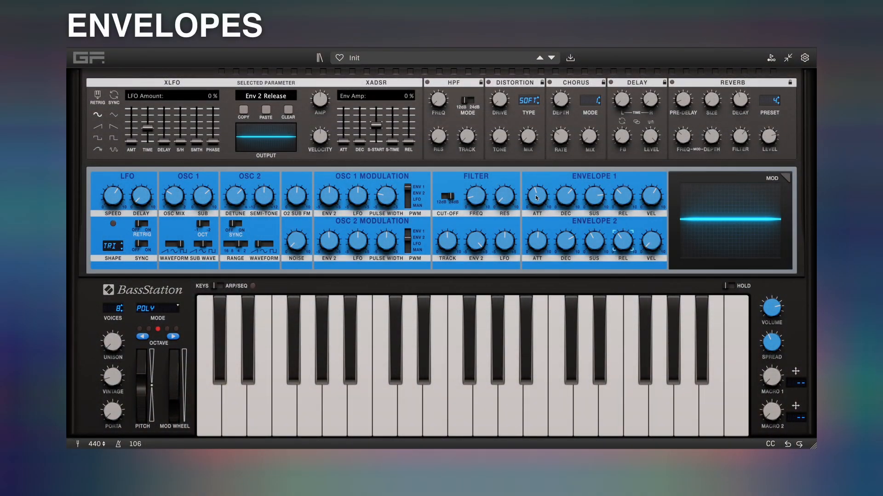
Raise the attack of both envelopes and Envelope 1's decay, and set Envelope 2's sustain to -18.88 dB
{"action": "left_click_drag", "start_coordinate": [536, 198], "coordinate": [544, 182]}
{"action": "left_click_drag", "start_coordinate": [536, 242], "coordinate": [540, 235]}
{"action": "left_click_drag", "start_coordinate": [566, 199], "coordinate": [568, 195]}
{"action": "left_click_drag", "start_coordinate": [594, 240], "coordinate": [595, 237]}
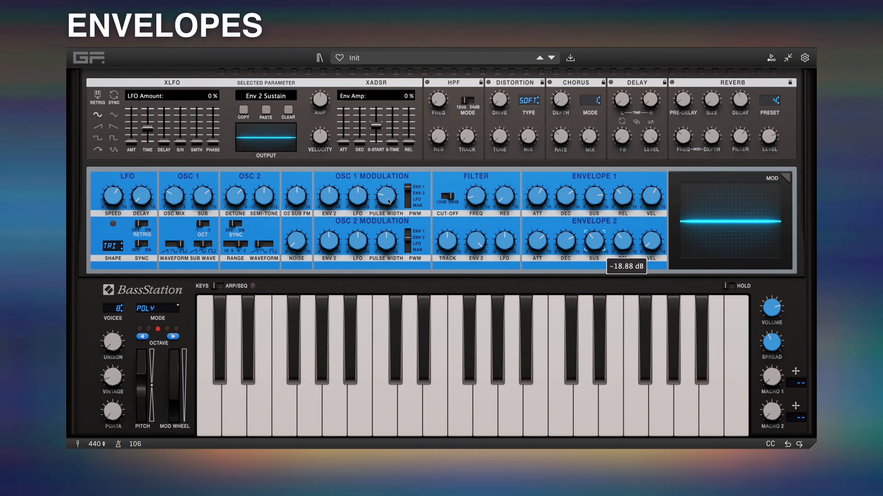
Set oscillator 1's pulse width amount to -32.39 %, and Env 2 modulation to -3.62 % for oscillator 2 and 88.24 % for the filter
{"action": "left_click_drag", "start_coordinate": [392, 199], "coordinate": [392, 188]}
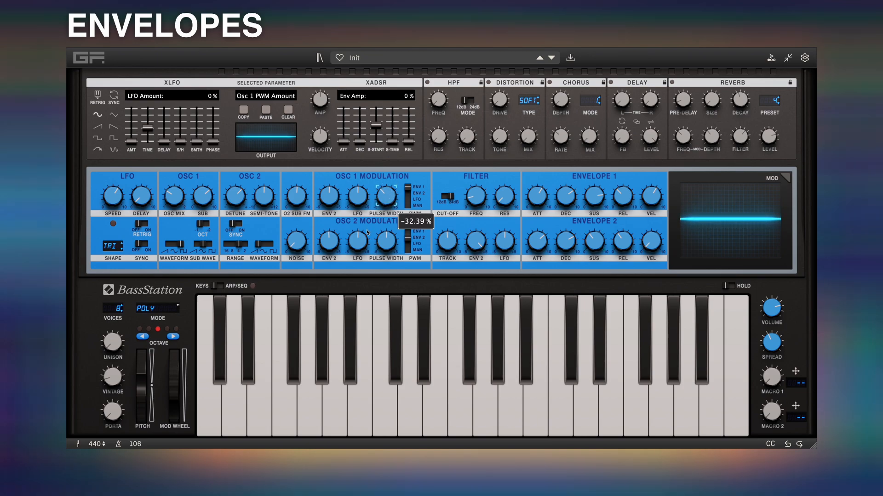
{"action": "left_click", "coordinate": [329, 242]}
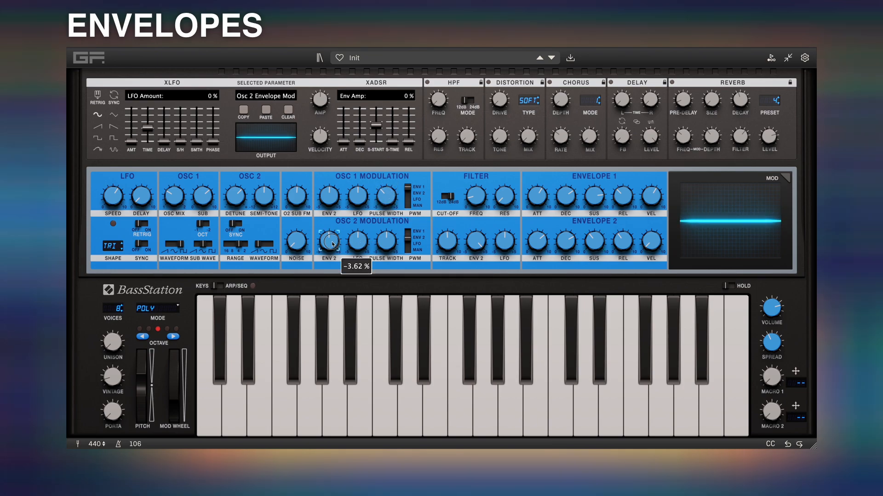
{"action": "left_click", "coordinate": [476, 240]}
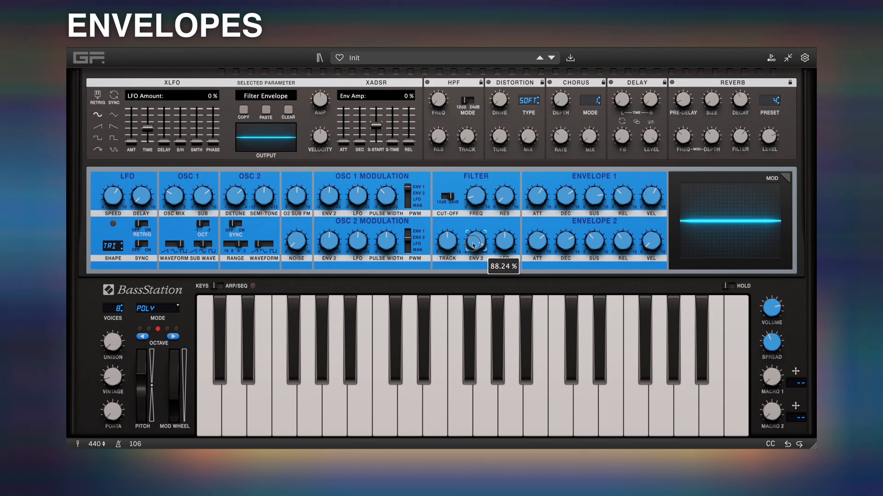
Set sustain to -4.37 dB on Envelope 1 and -15.52 dB on Envelope 2, and lengthen both releases, with Envelope 2's at 2854 ms
{"action": "left_click", "coordinate": [597, 247]}
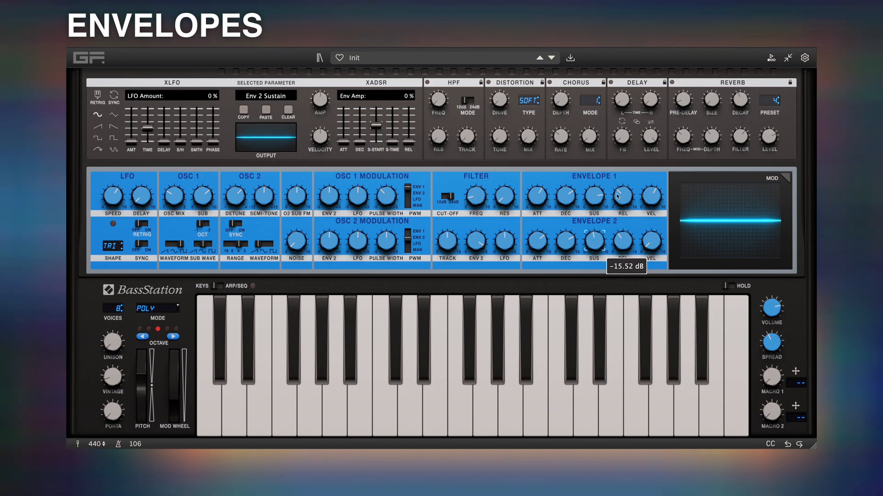
{"action": "left_click", "coordinate": [598, 201]}
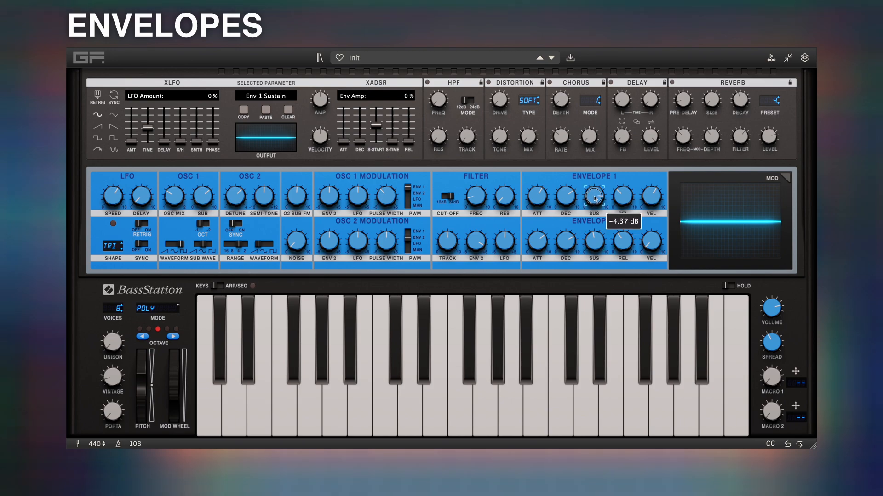
{"action": "left_click_drag", "start_coordinate": [623, 200], "coordinate": [637, 163]}
{"action": "left_click", "coordinate": [624, 243]}
{"action": "left_click_drag", "start_coordinate": [624, 244], "coordinate": [638, 216]}
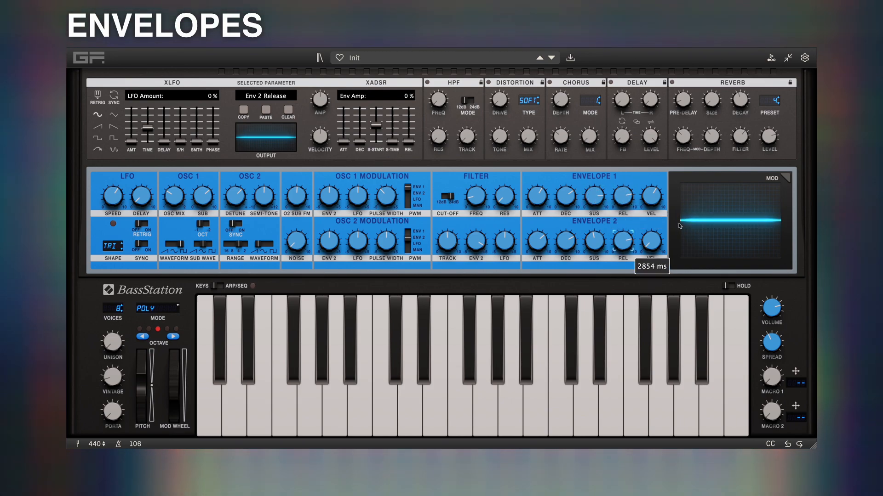
Set Envelope 1's velocity amount to 49.38 % and adjust Envelope 2's velocity amount
{"action": "left_click", "coordinate": [655, 200]}
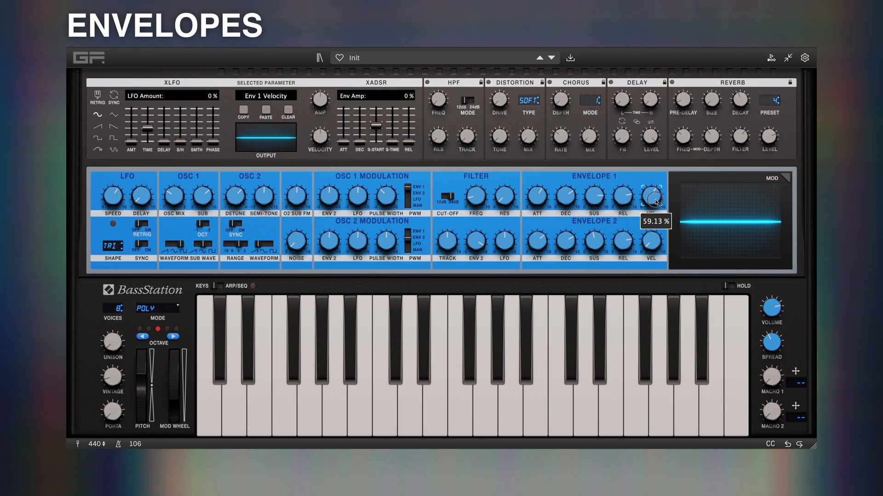
{"action": "left_click_drag", "start_coordinate": [656, 203], "coordinate": [656, 209]}
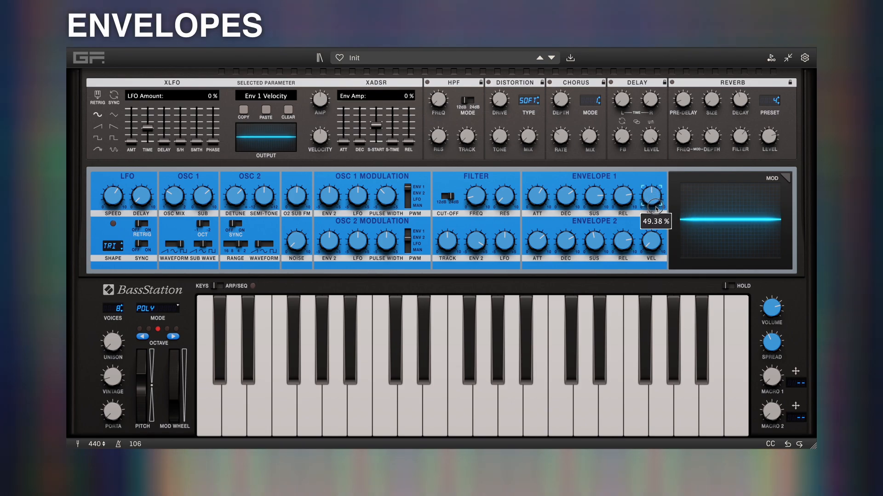
{"action": "left_click", "coordinate": [652, 242]}
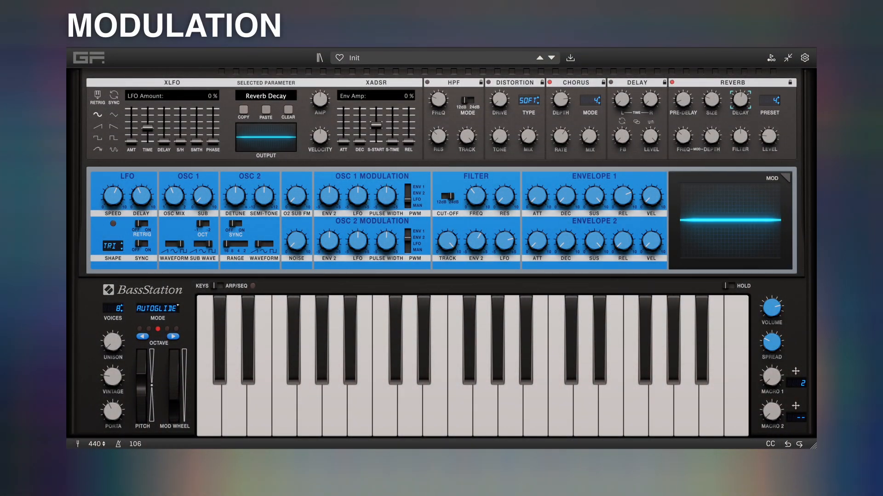
Show the modulation controls, lock the pitch bend range, and choose Invert Osc 2 as its destination
{"action": "left_click", "coordinate": [785, 177]}
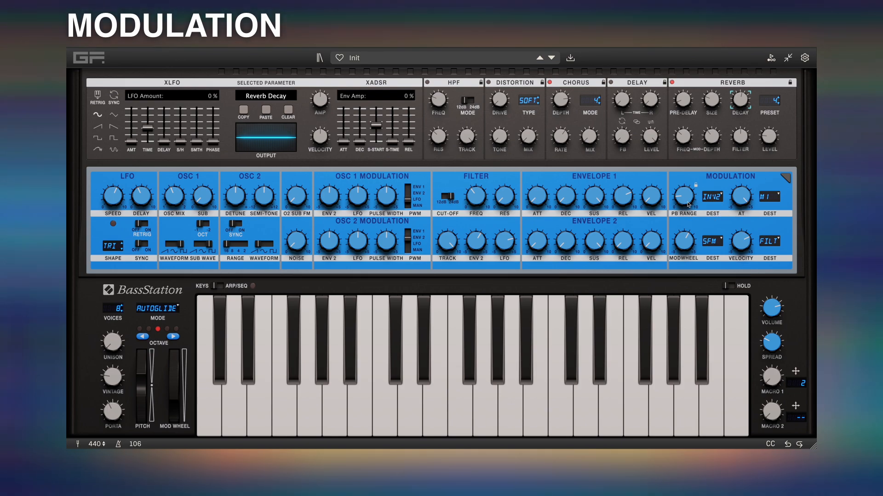
{"action": "mouse_move", "coordinate": [686, 199]}
{"action": "mouse_move", "coordinate": [684, 197]}
{"action": "left_mouse_down"}
{"action": "mouse_move", "coordinate": [673, 122]}
{"action": "mouse_move", "coordinate": [676, 200]}
{"action": "mouse_move", "coordinate": [696, 187]}
{"action": "left_mouse_up"}
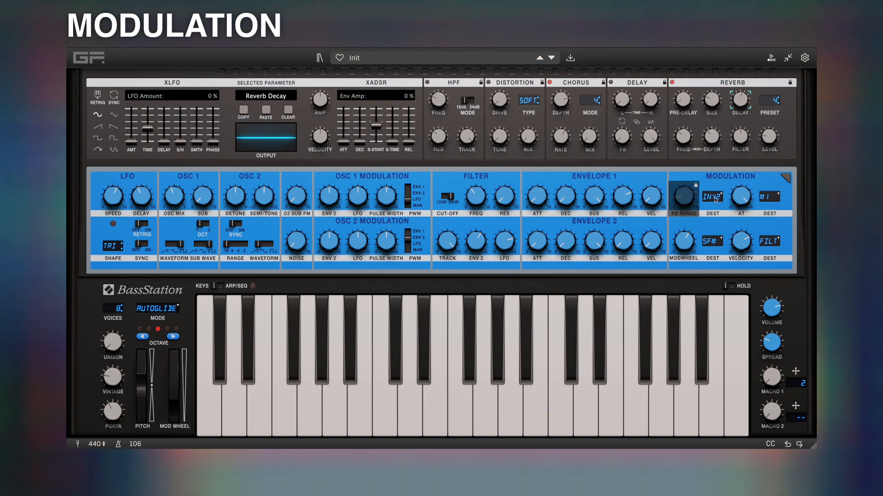
{"action": "left_click", "coordinate": [715, 197]}
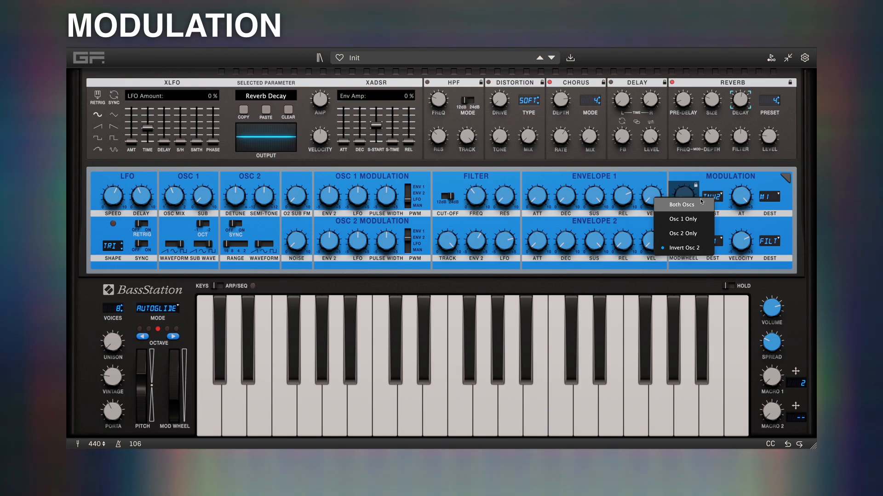
{"action": "left_click", "coordinate": [690, 249]}
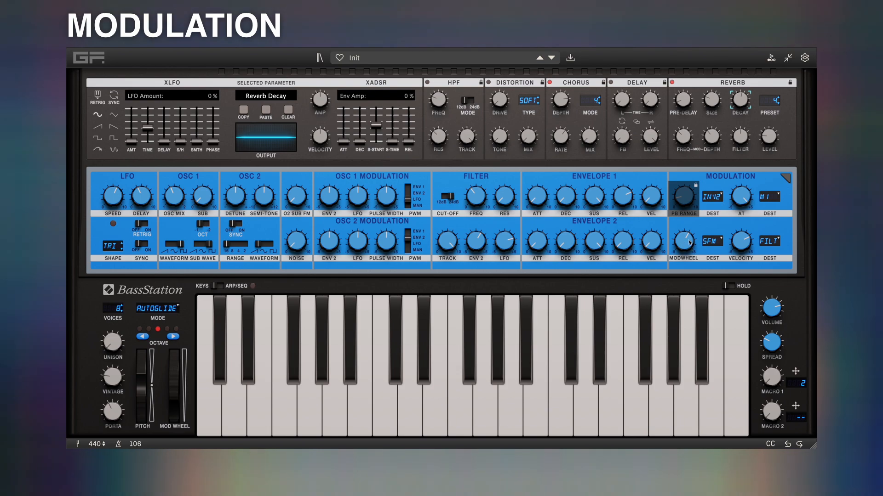
Set the mod wheel's Sub FM amount to 29 % and review the mod wheel and aftertouch destination lists
{"action": "mouse_move", "coordinate": [688, 242]}
{"action": "left_mouse_down"}
{"action": "mouse_move", "coordinate": [686, 234]}
{"action": "mouse_move", "coordinate": [681, 273]}
{"action": "mouse_move", "coordinate": [683, 243]}
{"action": "left_mouse_up"}
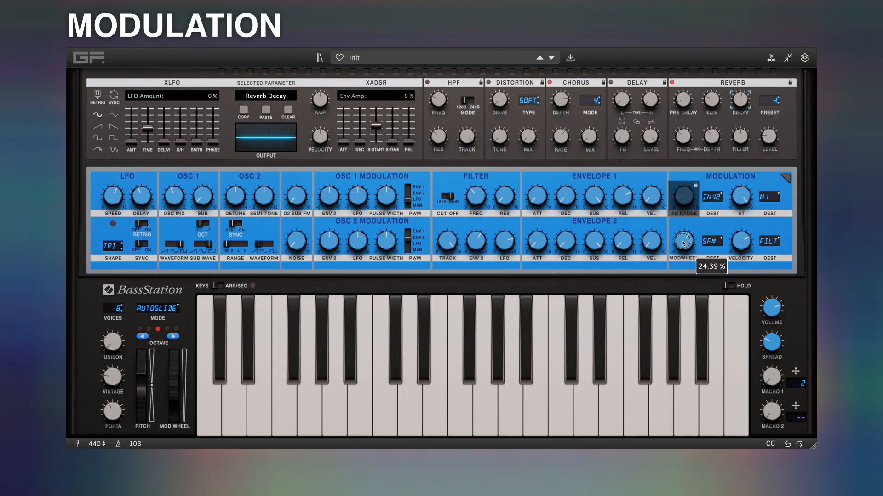
{"action": "left_click", "coordinate": [713, 242]}
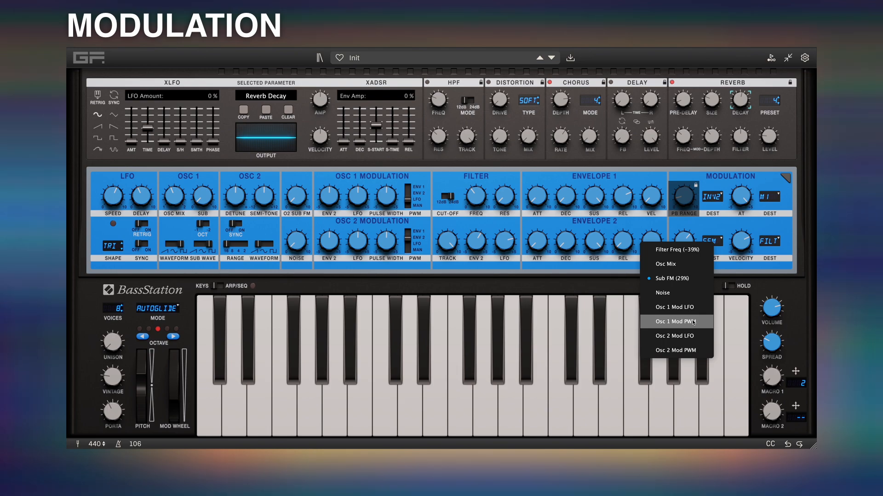
{"action": "left_click", "coordinate": [760, 256]}
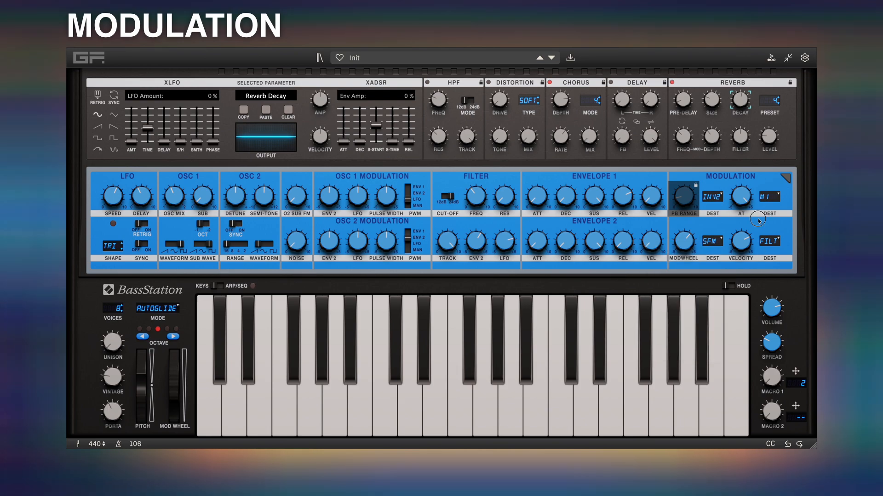
{"action": "left_click", "coordinate": [770, 197]}
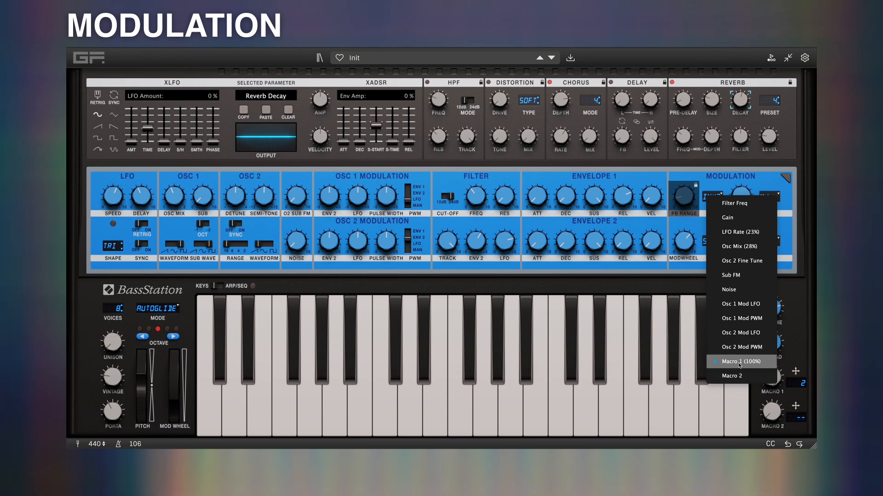
{"action": "left_click", "coordinate": [791, 292]}
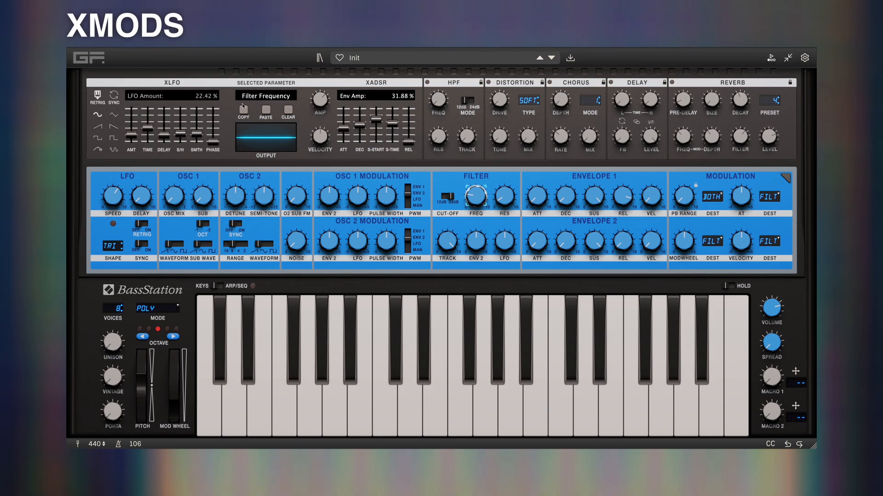
Clear the filter frequency's XLFO and XADSR modulation, and try Envelope 1 and resonance parameters as targets before reselecting Filter Frequency
{"action": "left_click", "coordinate": [288, 112]}
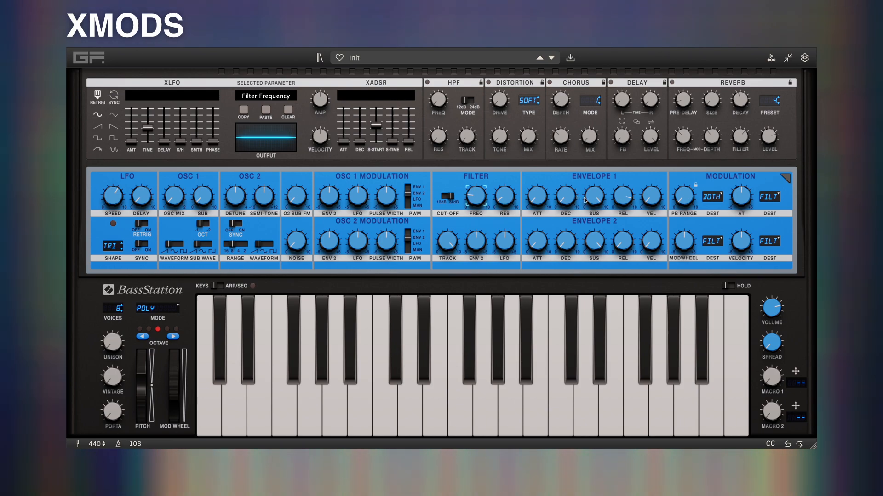
{"action": "left_click_drag", "start_coordinate": [622, 198], "coordinate": [629, 201]}
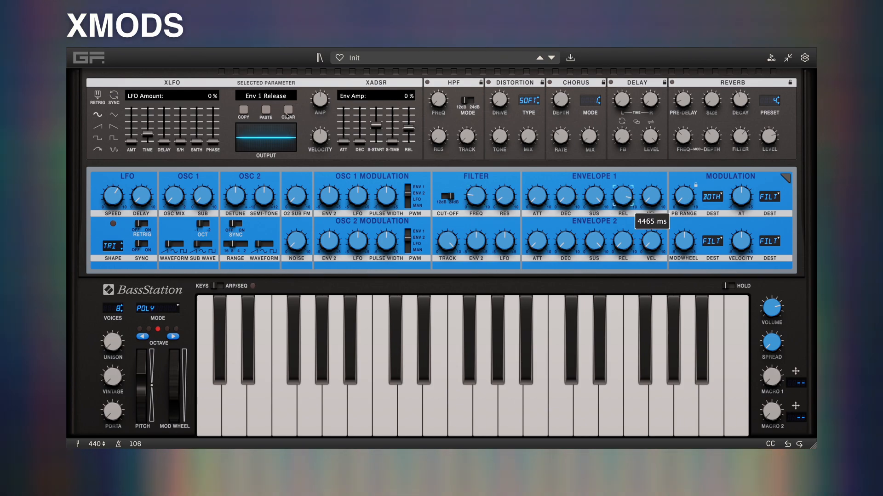
{"action": "left_click", "coordinate": [585, 200]}
{"action": "left_click", "coordinate": [565, 200]}
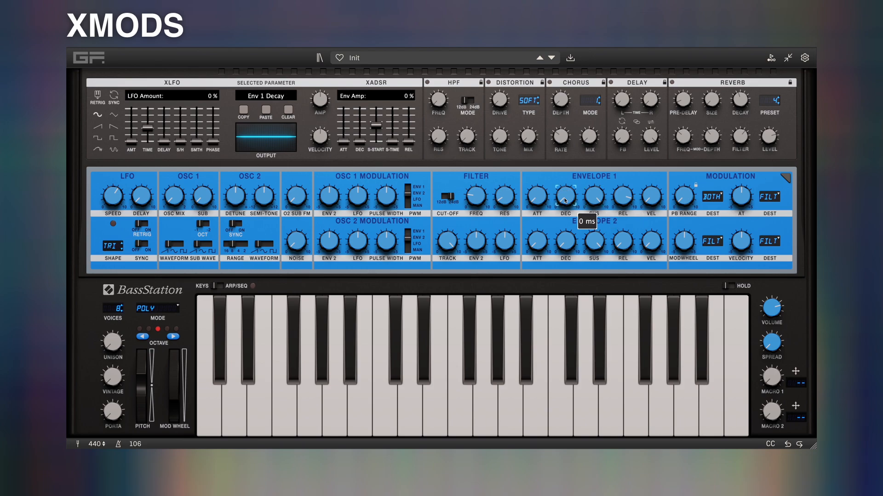
{"action": "left_click", "coordinate": [541, 199]}
{"action": "left_click", "coordinate": [501, 198]}
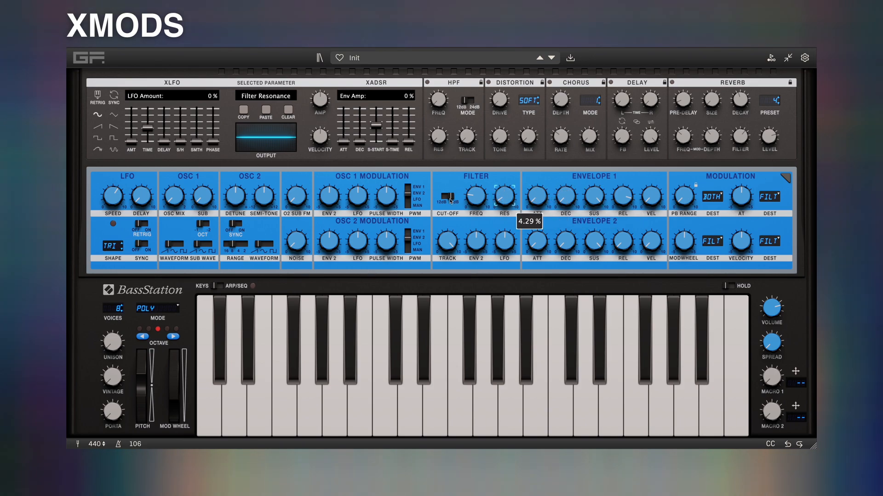
{"action": "left_click", "coordinate": [476, 197]}
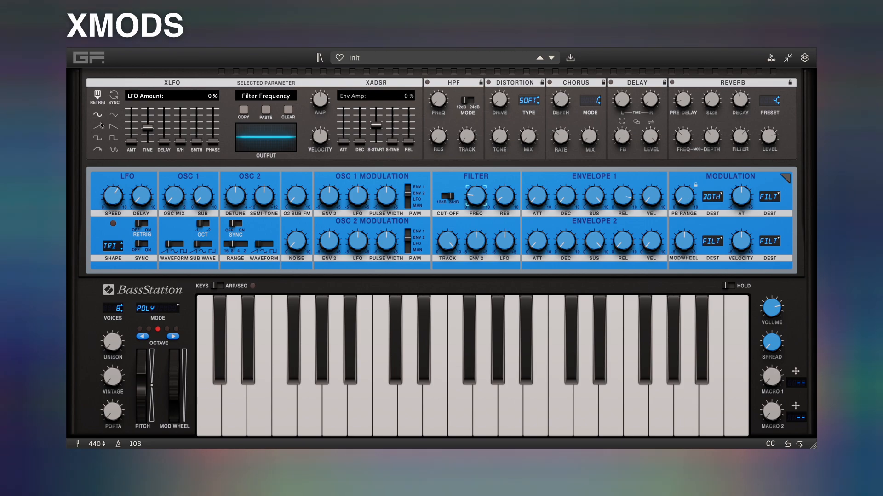
Switch the XLFO's retrigger off and back on, and its tempo sync on and back off
{"action": "left_click", "coordinate": [97, 97]}
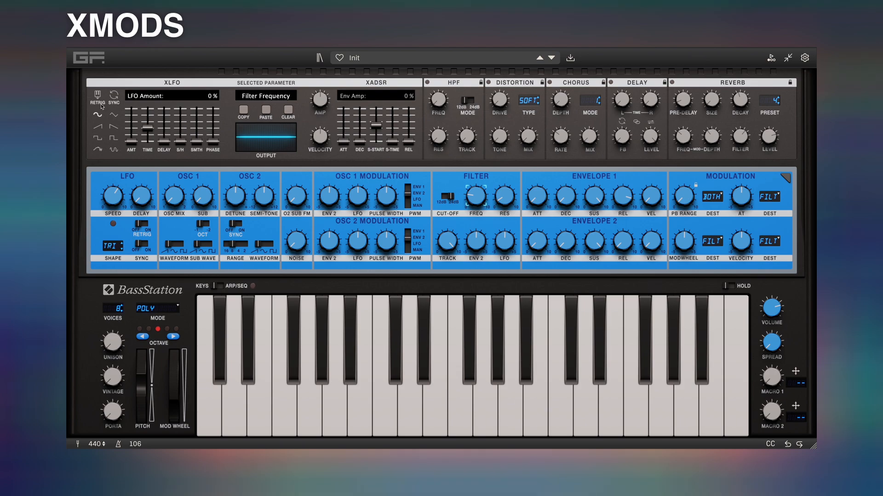
{"action": "left_click", "coordinate": [99, 96]}
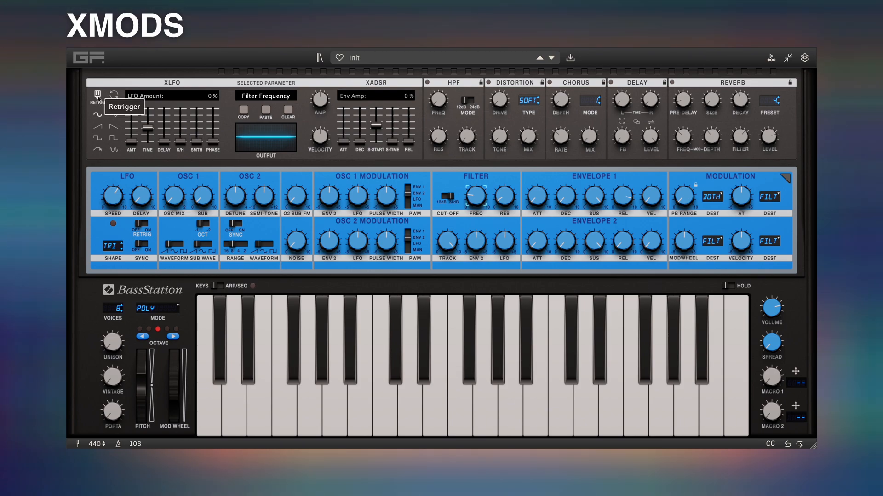
{"action": "left_click", "coordinate": [117, 100]}
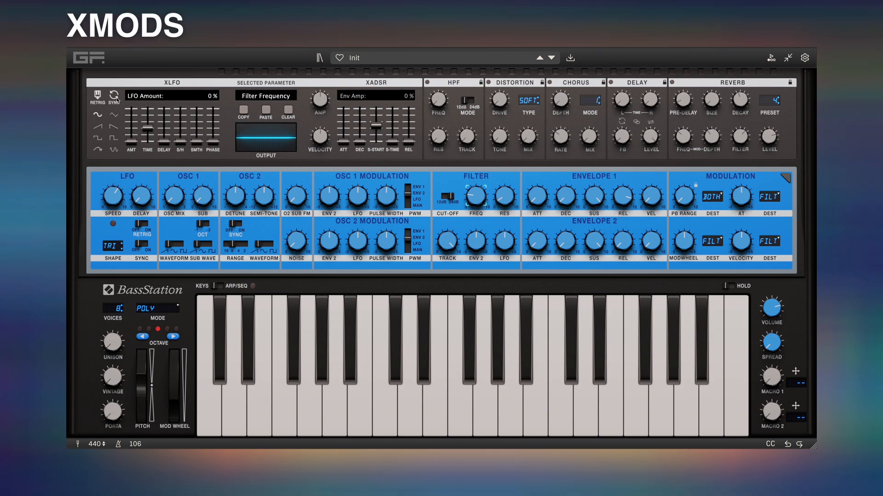
{"action": "left_click", "coordinate": [116, 99]}
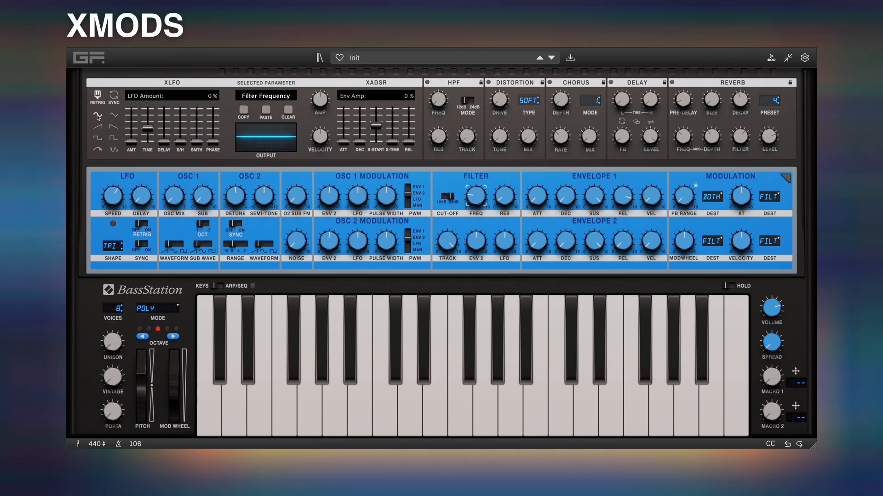
Try the XLFO shapes, including Triangle, Square, Brown Noise and Random, and settle on Ramp Down
{"action": "left_click", "coordinate": [114, 115]}
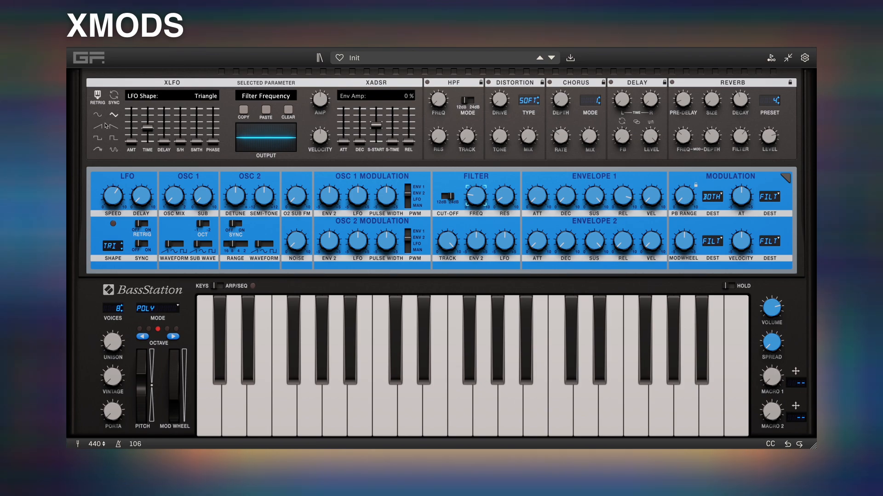
{"action": "left_click", "coordinate": [102, 127]}
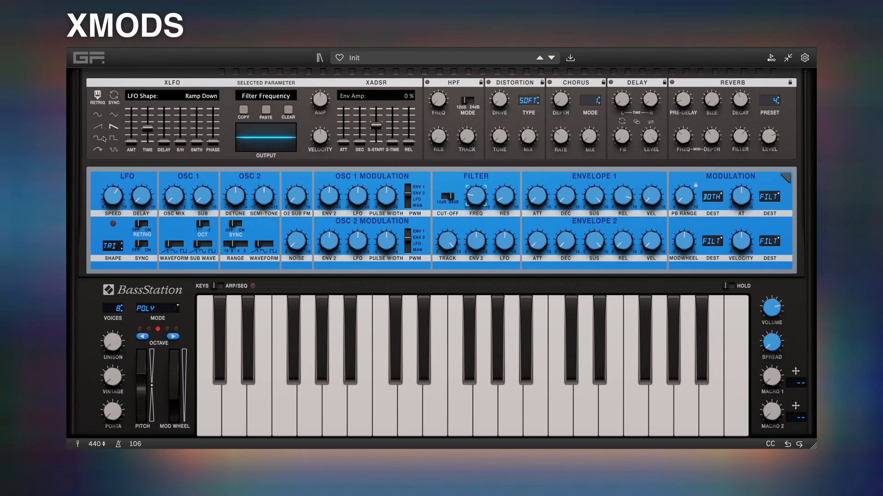
{"action": "left_click", "coordinate": [98, 138]}
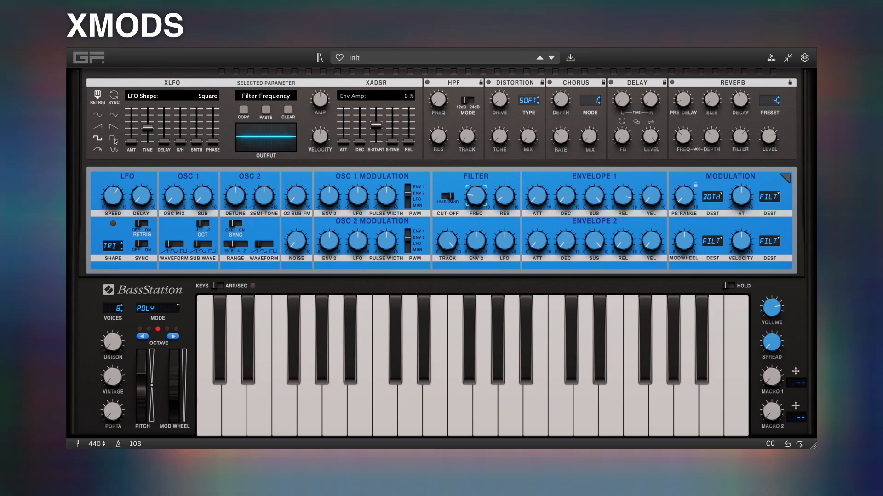
{"action": "left_click", "coordinate": [114, 139]}
{"action": "left_click", "coordinate": [98, 150]}
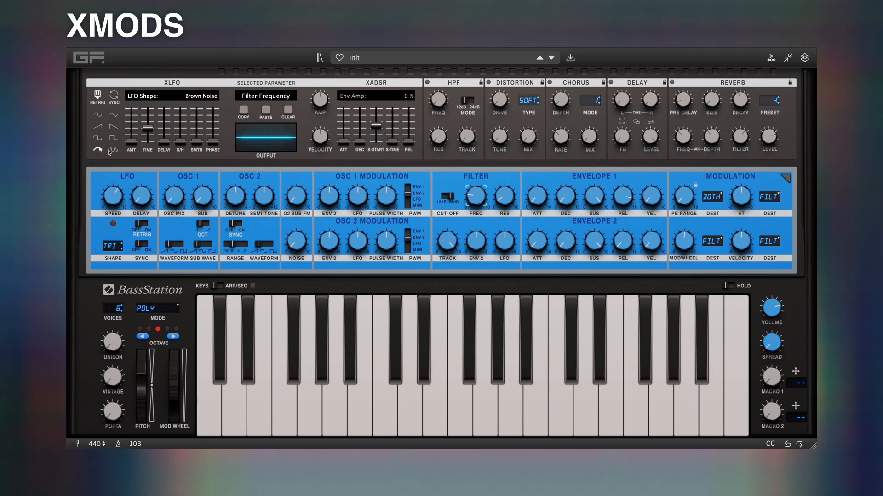
{"action": "left_click", "coordinate": [114, 150]}
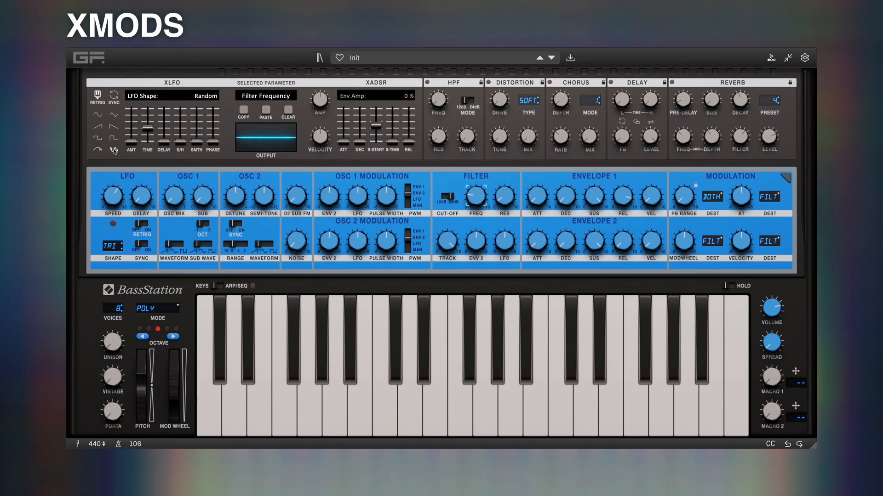
{"action": "left_click", "coordinate": [112, 128]}
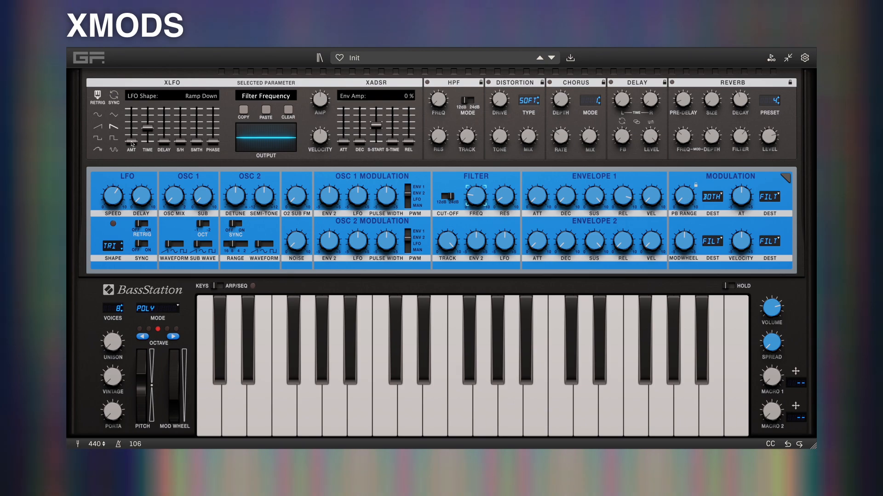
Raise the XLFO's amount, delay and smoothing for the filter frequency, and set its rate to 0.05987 s
{"action": "left_click_drag", "start_coordinate": [131, 143], "coordinate": [181, 129]}
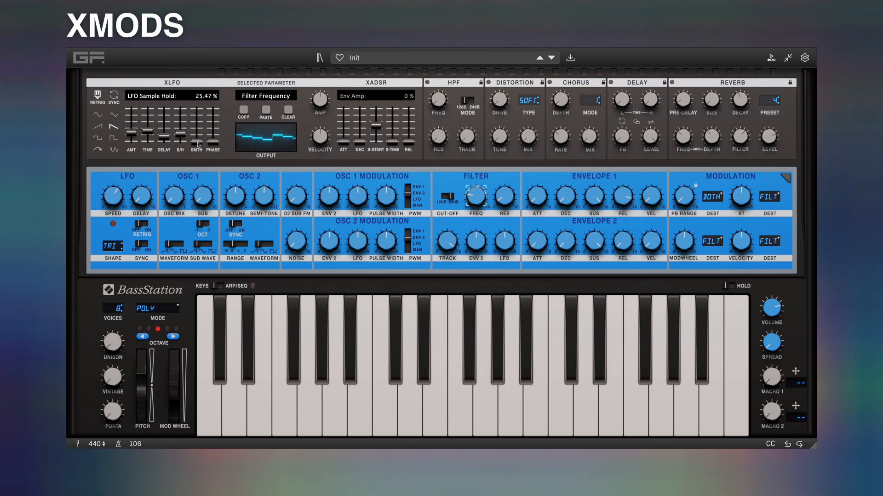
{"action": "left_click_drag", "start_coordinate": [197, 144], "coordinate": [149, 148]}
{"action": "left_click", "coordinate": [134, 133]}
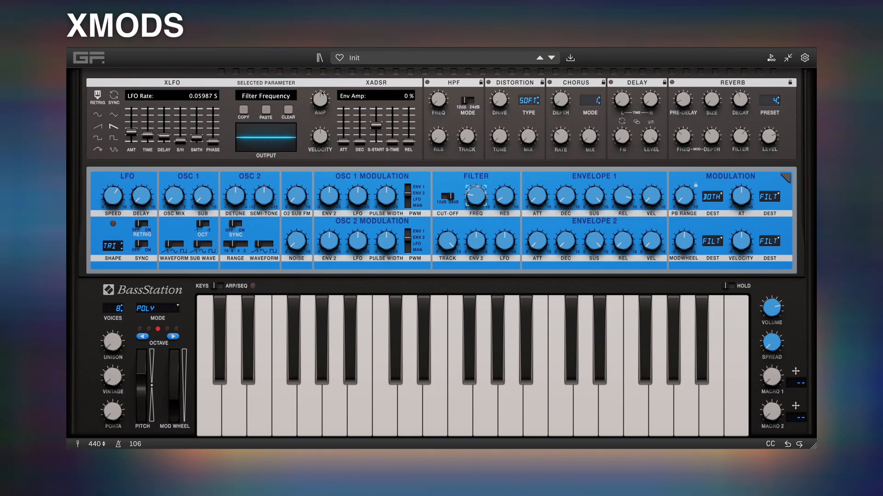
Set the filter frequency's XADSR amp to 62.17 %, raise attack, decay and slope start, and set slope time to 0.33488 s
{"action": "left_click_drag", "start_coordinate": [321, 90], "coordinate": [327, 74]}
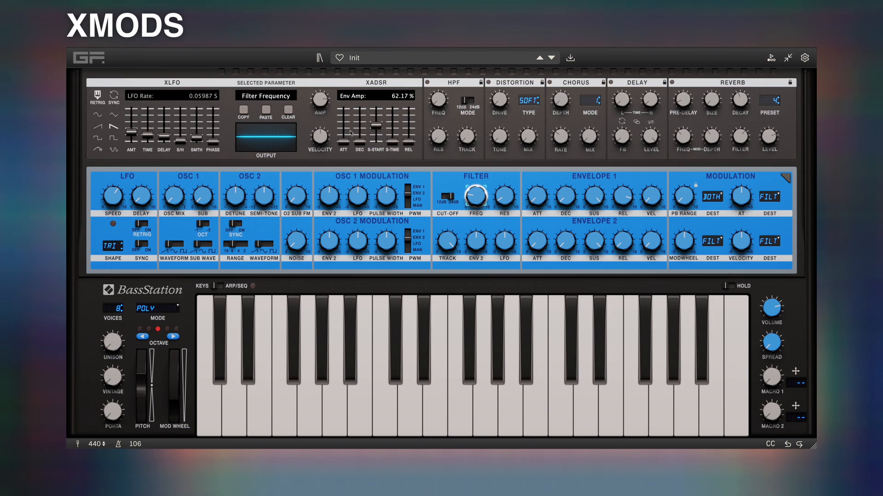
{"action": "left_click", "coordinate": [319, 139]}
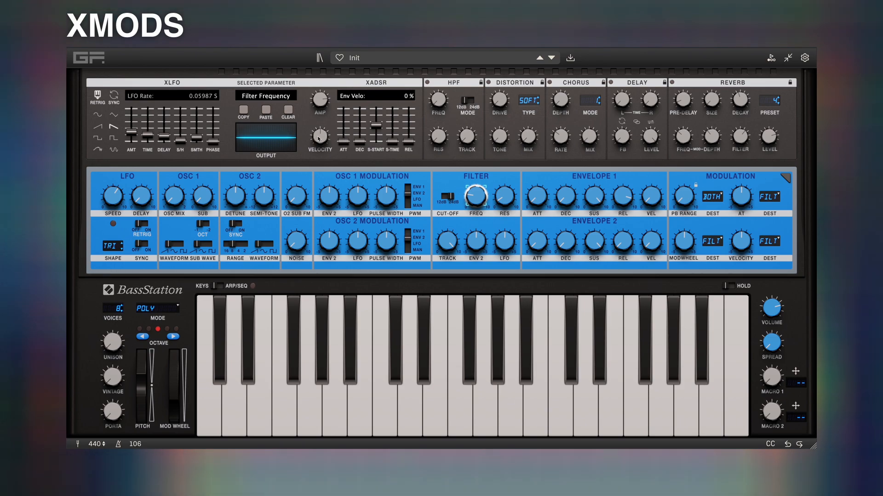
{"action": "left_click", "coordinate": [344, 142]}
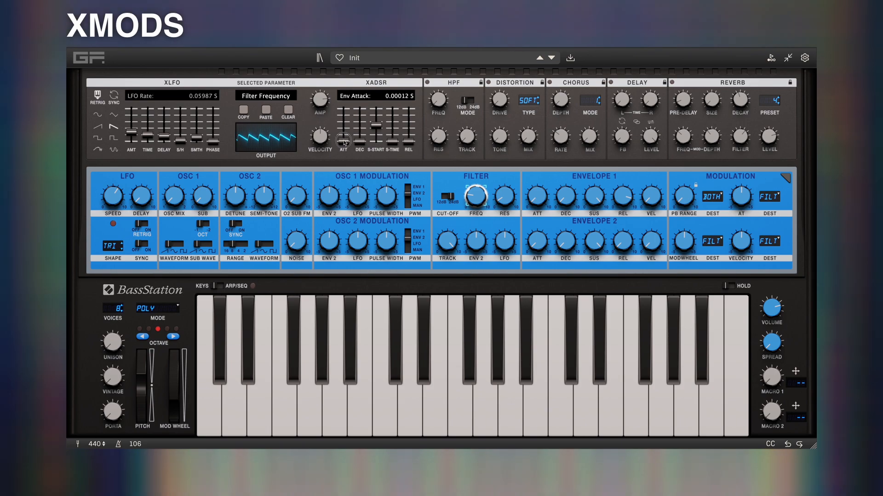
{"action": "left_click_drag", "start_coordinate": [344, 142], "coordinate": [344, 110]}
{"action": "left_click_drag", "start_coordinate": [360, 143], "coordinate": [392, 127]}
Set the XLFO amount to 18.12 % and the XADSR release to 1.68863 s
{"action": "left_click", "coordinate": [131, 137]}
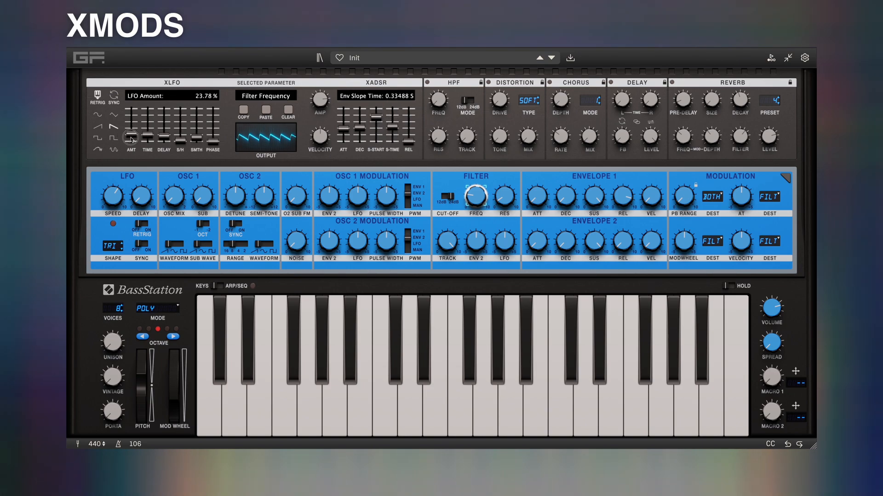
{"action": "left_click_drag", "start_coordinate": [132, 139], "coordinate": [144, 141]}
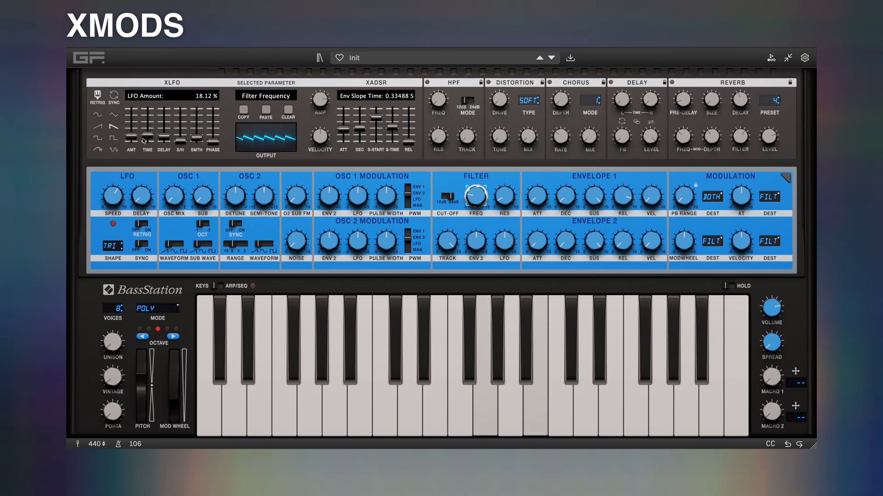
{"action": "left_click_drag", "start_coordinate": [408, 144], "coordinate": [408, 97]}
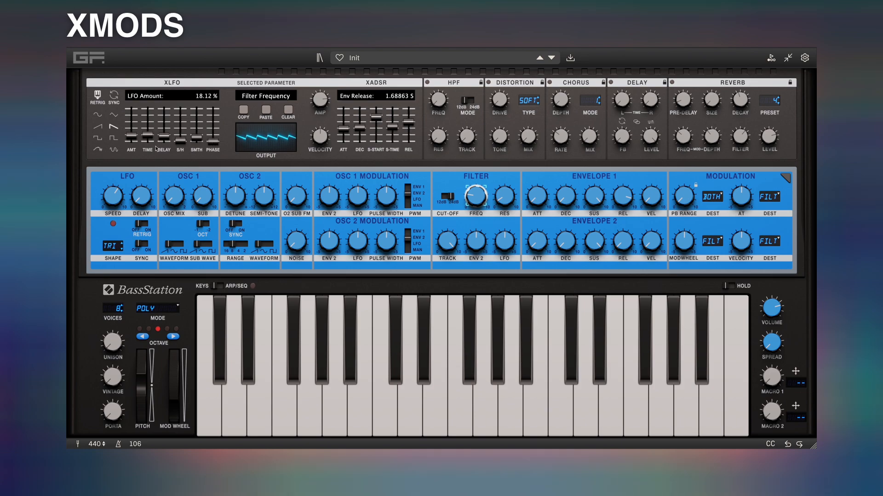
Set the XLFO rate to 0.27995 s and reduce both its smoothing and sample hold to 0 %
{"action": "left_click_drag", "start_coordinate": [151, 139], "coordinate": [151, 131]}
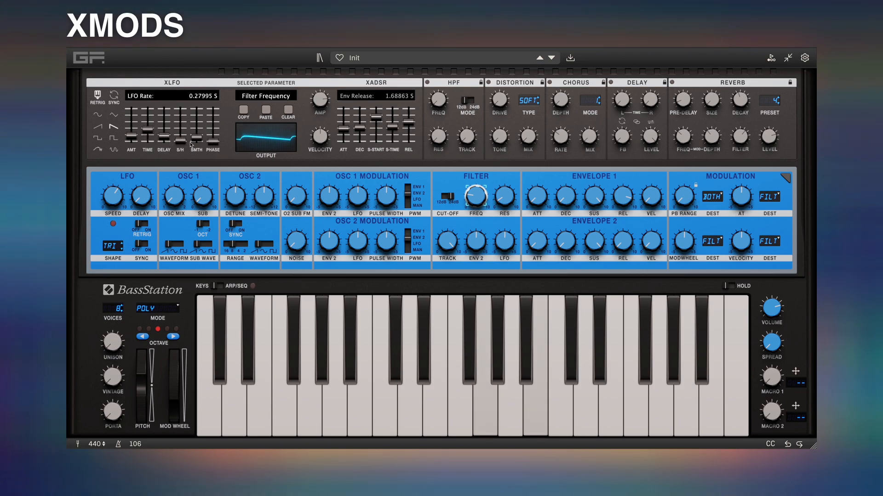
{"action": "left_click", "coordinate": [180, 141]}
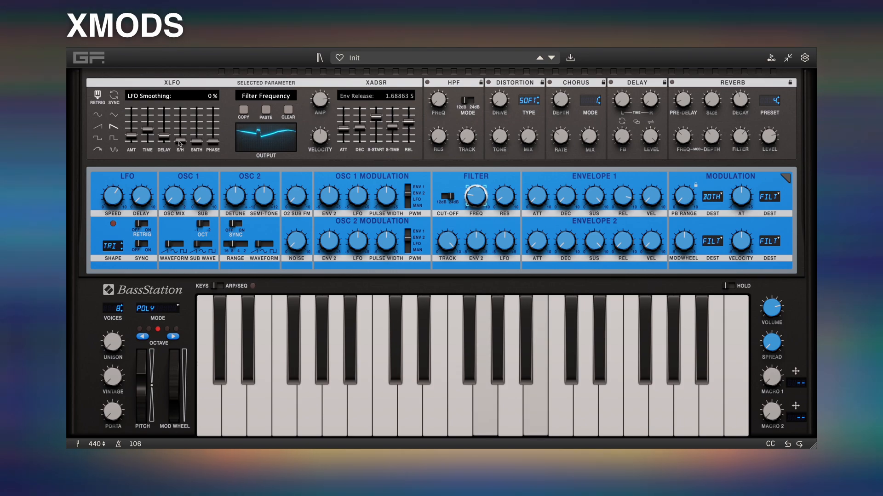
{"action": "mouse_move", "coordinate": [180, 143]}
{"action": "left_mouse_down"}
{"action": "mouse_move", "coordinate": [179, 115]}
{"action": "mouse_move", "coordinate": [178, 145]}
{"action": "left_mouse_up"}
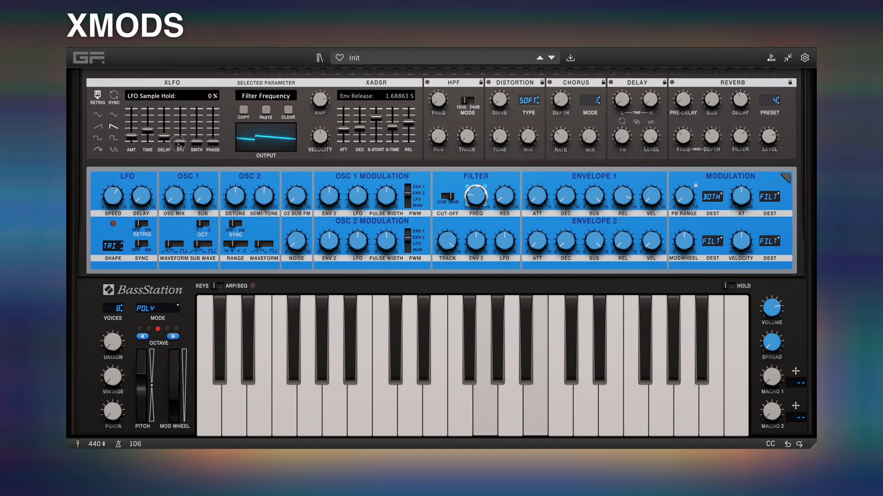
Set the filter frequency's XLFO shape to Unipolar Sqr with a rate of 0.07137 s, and clear its modulation
{"action": "left_click", "coordinate": [114, 138]}
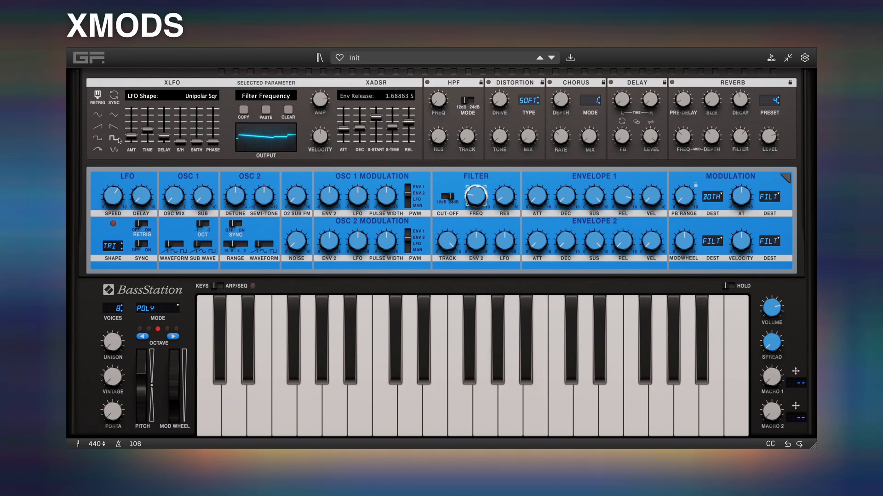
{"action": "mouse_move", "coordinate": [148, 132]}
{"action": "left_mouse_down"}
{"action": "mouse_move", "coordinate": [148, 120]}
{"action": "mouse_move", "coordinate": [148, 135]}
{"action": "left_mouse_up"}
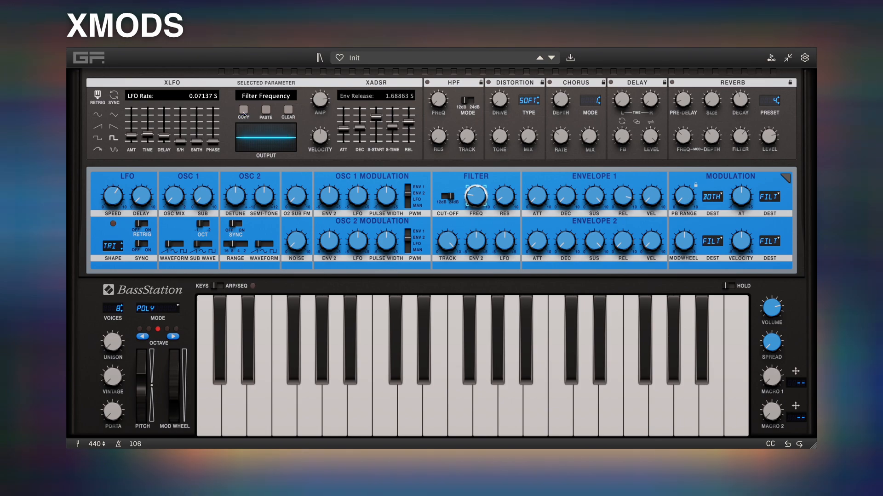
{"action": "left_click", "coordinate": [289, 114]}
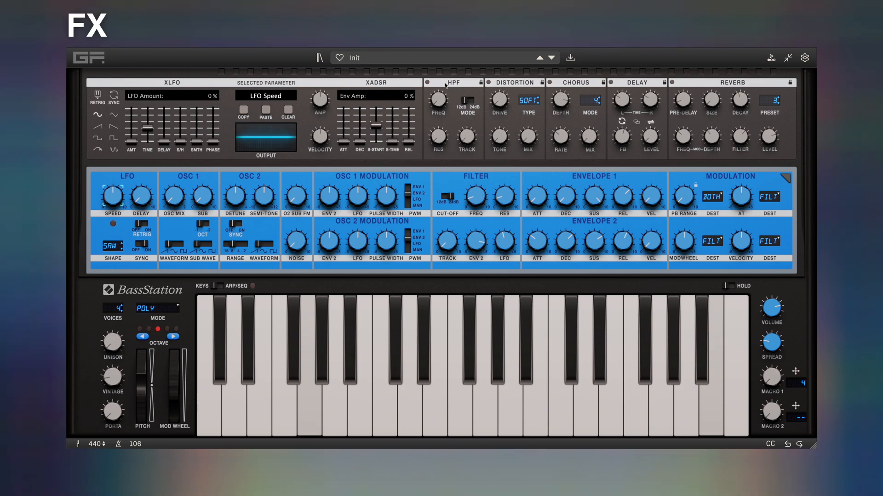
Toggle the HPF effect on and off, and do the same with the distortion effect
{"action": "left_click", "coordinate": [428, 82]}
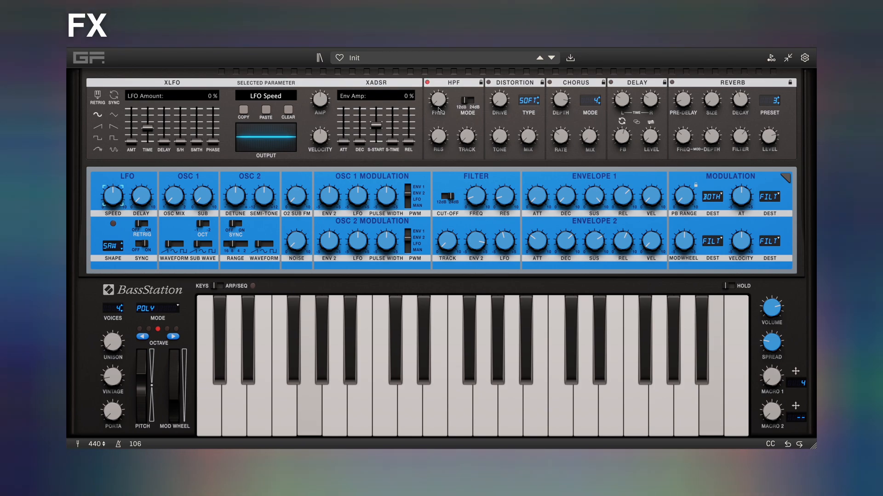
{"action": "left_click", "coordinate": [428, 85]}
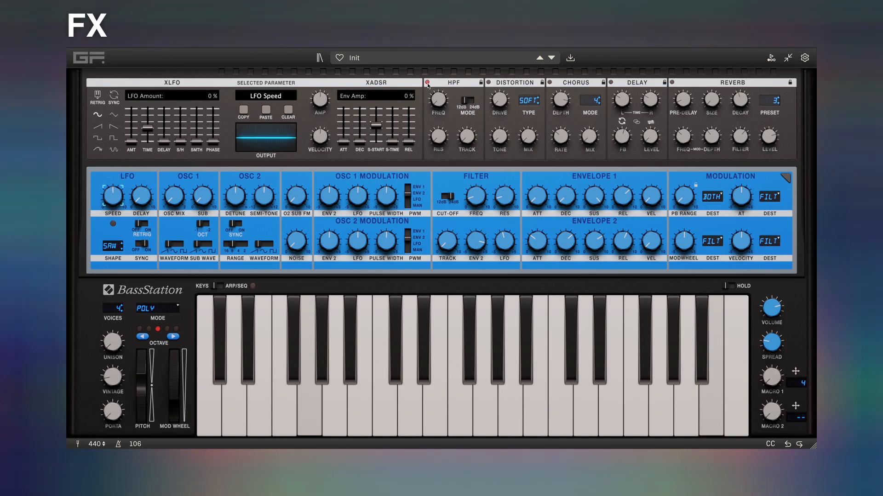
{"action": "left_click", "coordinate": [489, 83]}
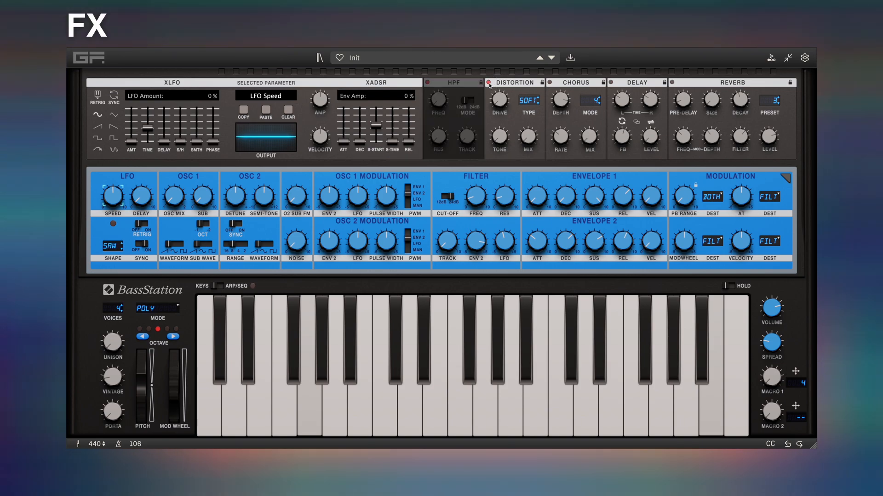
{"action": "left_click", "coordinate": [489, 82]}
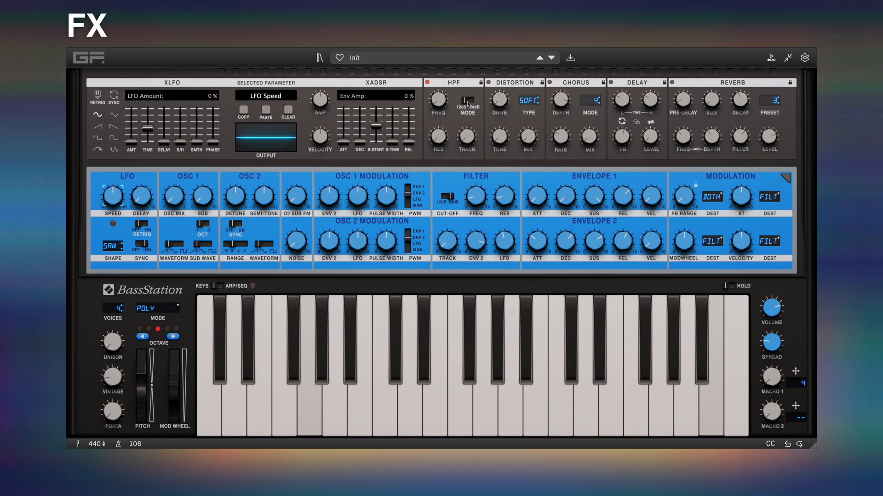
Sweep the HPF's resonance and frequency, leaving the frequency at 150 Hz, and switch the HPF off
{"action": "left_click", "coordinate": [445, 106]}
{"action": "left_click", "coordinate": [437, 126]}
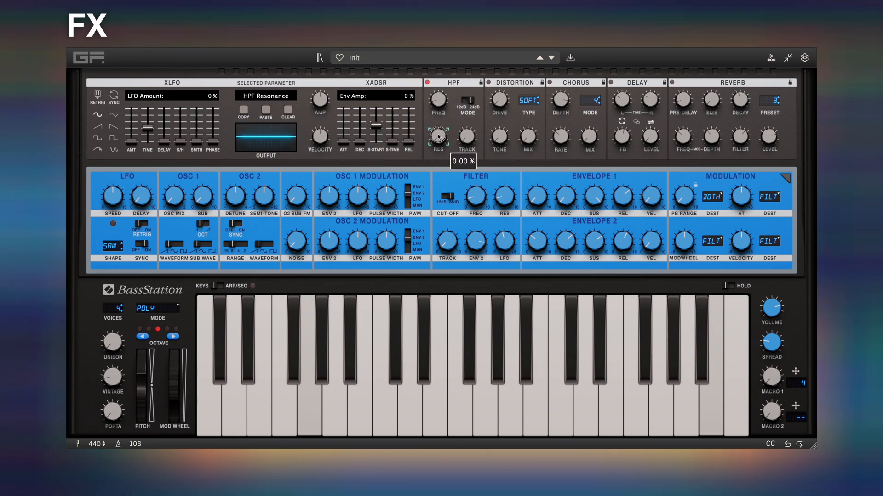
{"action": "left_click_drag", "start_coordinate": [475, 138], "coordinate": [441, 87]}
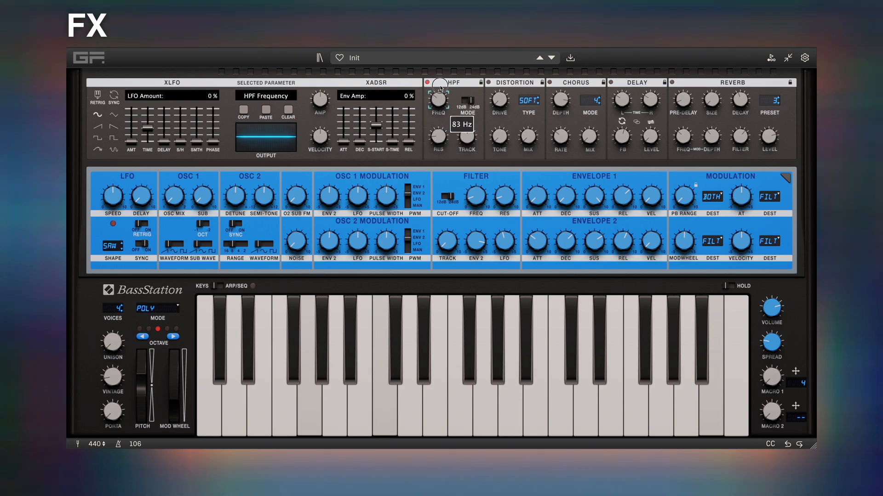
{"action": "left_click_drag", "start_coordinate": [436, 137], "coordinate": [439, 81]}
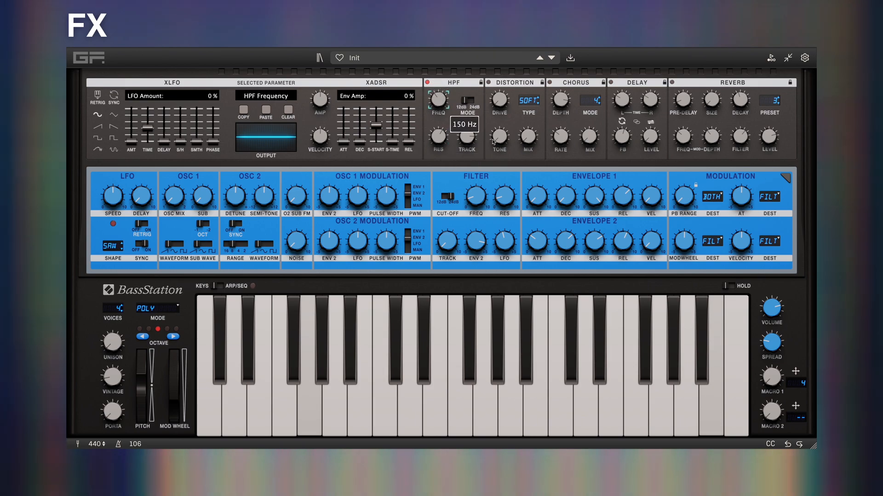
{"action": "left_click", "coordinate": [427, 82]}
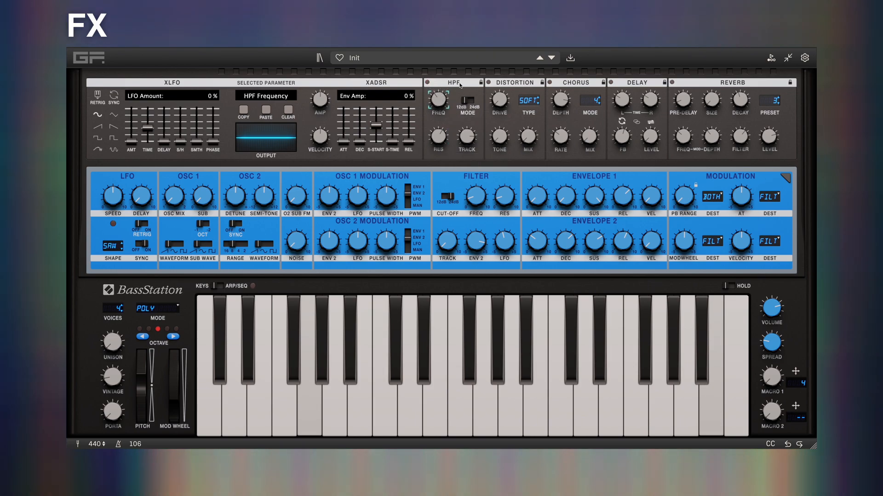
Switch on the distortion, adjust its drive and set its mix to 31.44 %
{"action": "left_click", "coordinate": [489, 82]}
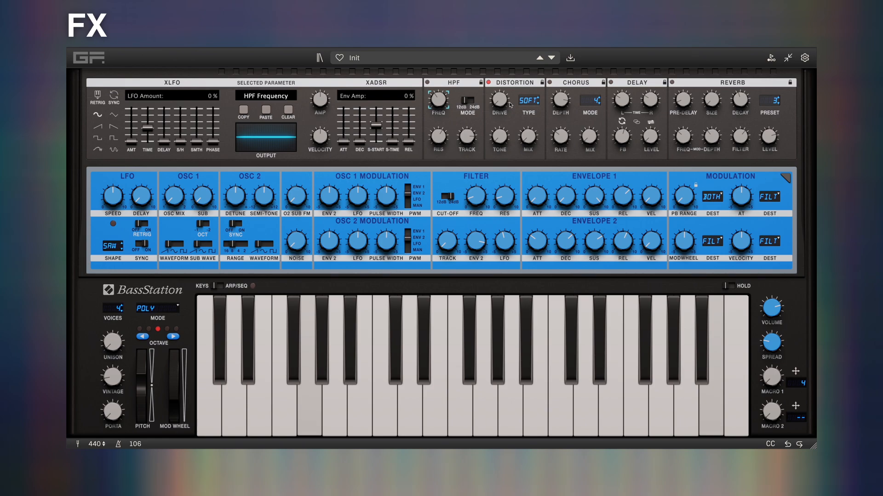
{"action": "left_click_drag", "start_coordinate": [527, 130], "coordinate": [502, 84]}
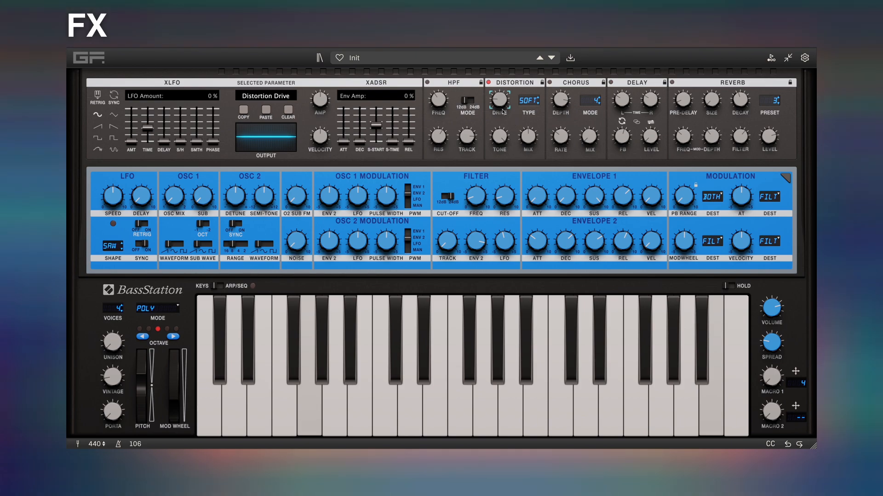
{"action": "mouse_move", "coordinate": [532, 142]}
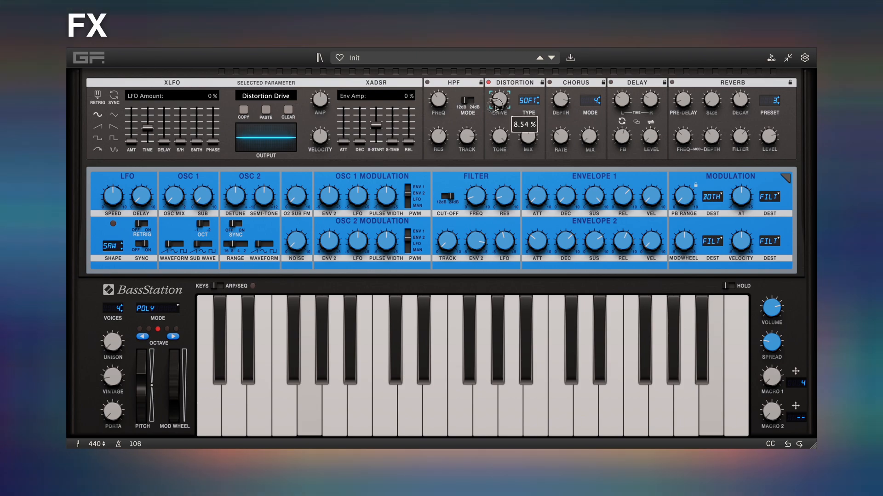
{"action": "left_click_drag", "start_coordinate": [533, 142], "coordinate": [527, 155]}
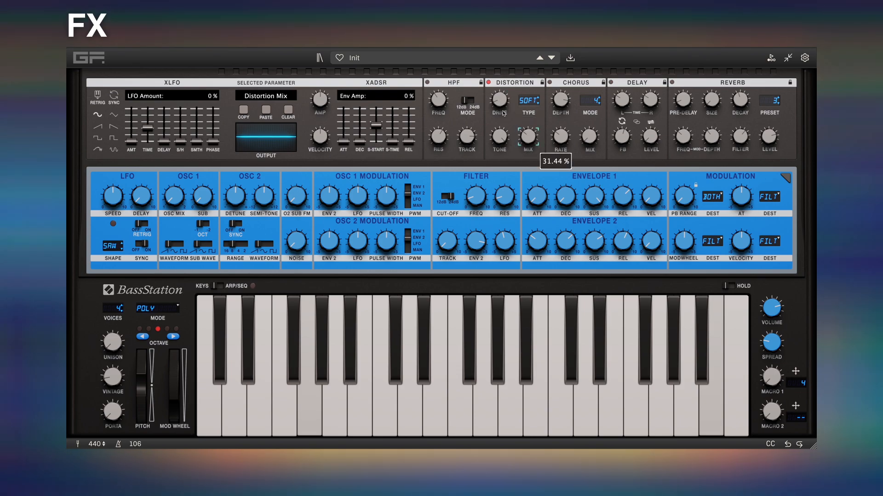
Raise the distortion's drive and mix, and change its type to HARD
{"action": "left_click_drag", "start_coordinate": [500, 106], "coordinate": [502, 85]}
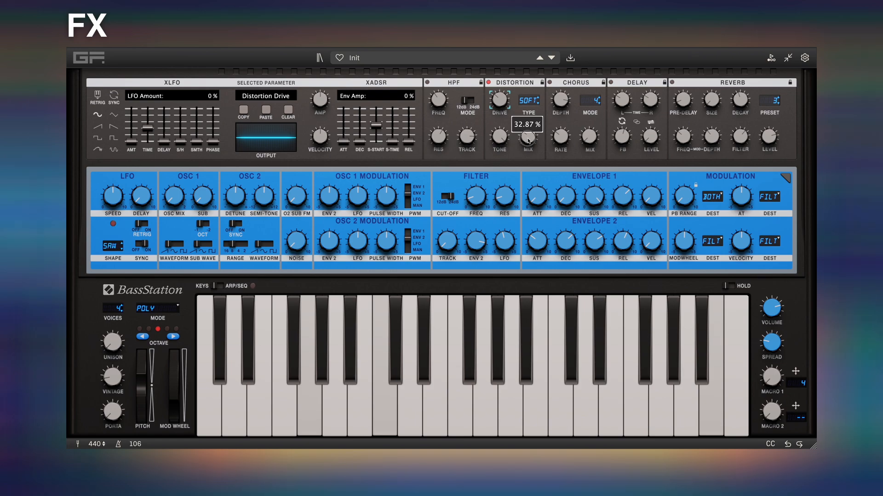
{"action": "left_click_drag", "start_coordinate": [528, 135], "coordinate": [548, 99]}
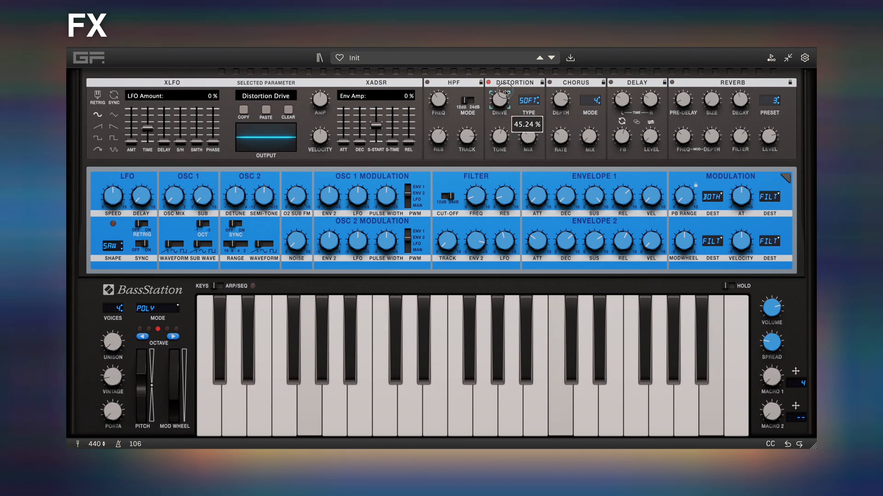
{"action": "left_click", "coordinate": [528, 100]}
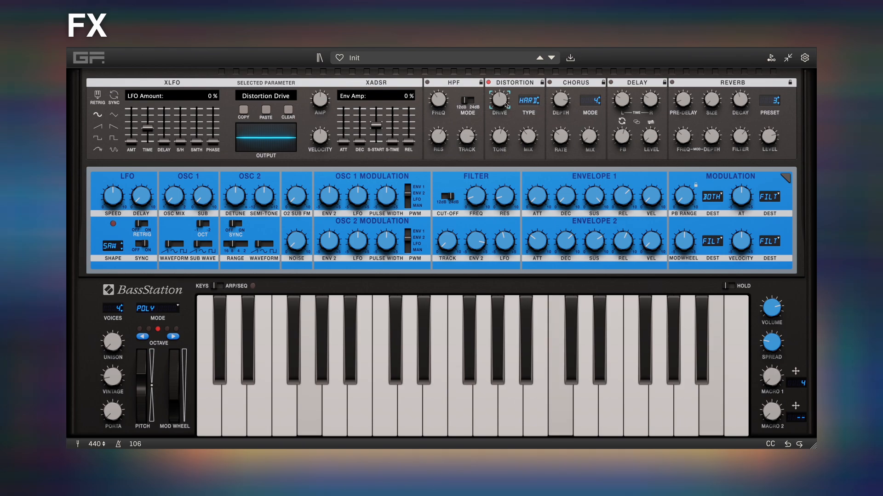
{"action": "left_click_drag", "start_coordinate": [500, 104], "coordinate": [508, 81]}
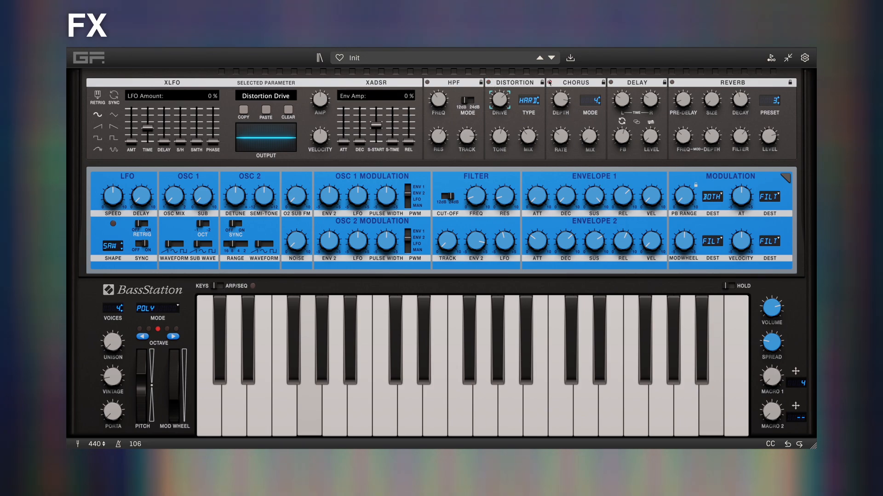
Raise the chorus mix and try the chorus modes, ending on mode 4
{"action": "left_click", "coordinate": [589, 136]}
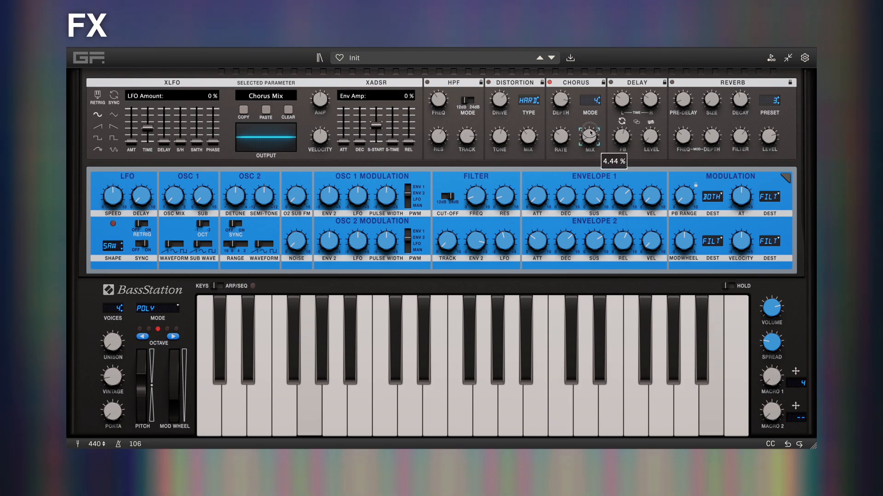
{"action": "left_click", "coordinate": [600, 105]}
{"action": "left_click", "coordinate": [599, 105]}
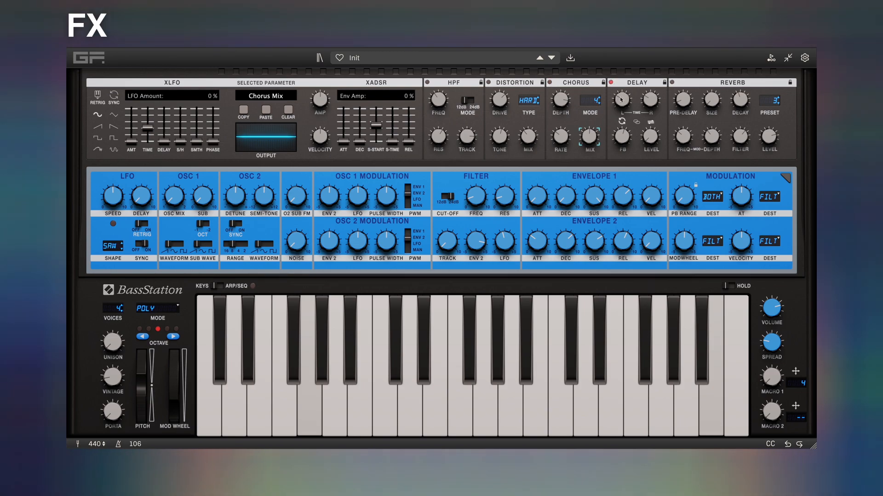
Adjust the delay's level and feedback, and set its left time to 1/16
{"action": "left_click", "coordinate": [651, 102]}
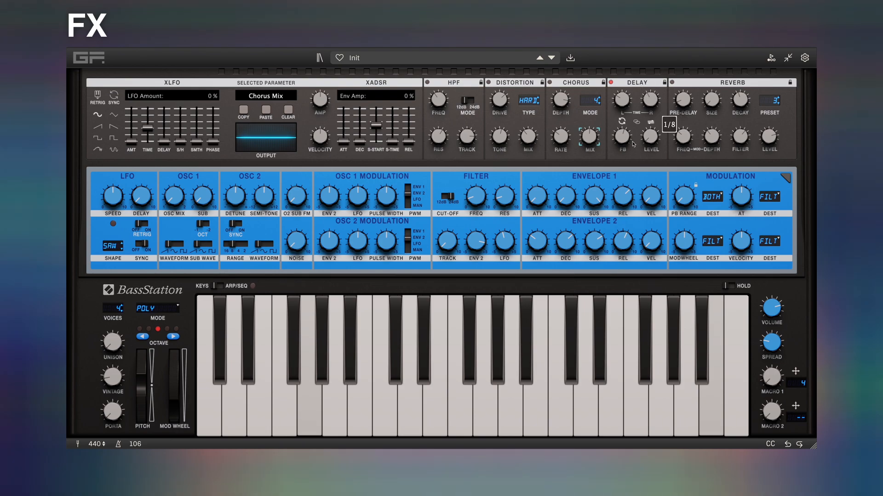
{"action": "left_click_drag", "start_coordinate": [650, 142], "coordinate": [616, 130]}
{"action": "mouse_move", "coordinate": [636, 123]}
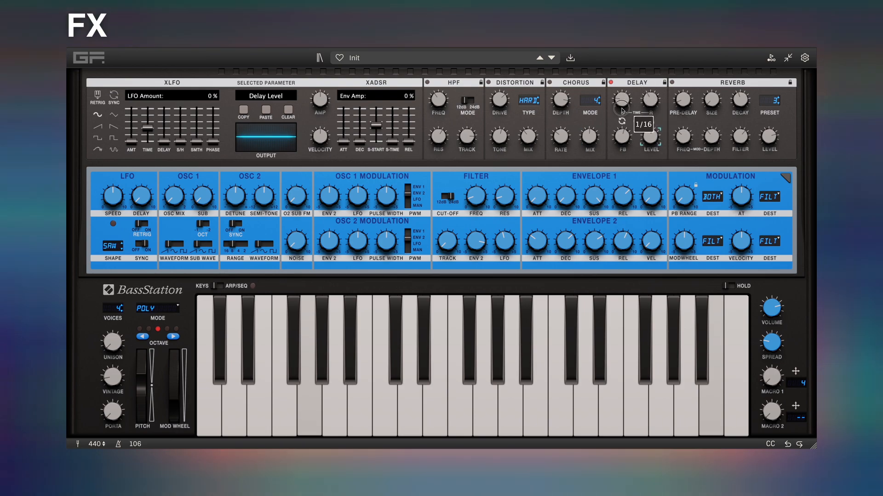
{"action": "left_click", "coordinate": [623, 136]}
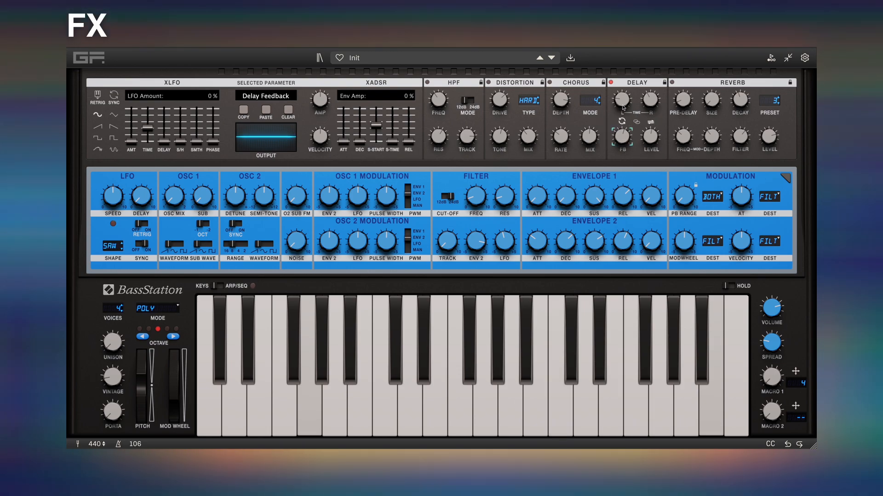
{"action": "mouse_move", "coordinate": [622, 99]}
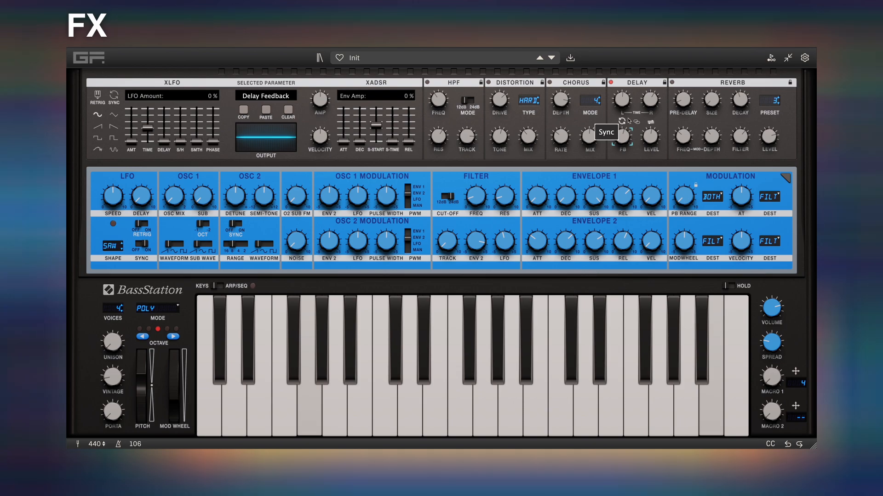
Choose reverb preset 2 (Small) and switch the reverb on
{"action": "left_click", "coordinate": [767, 102]}
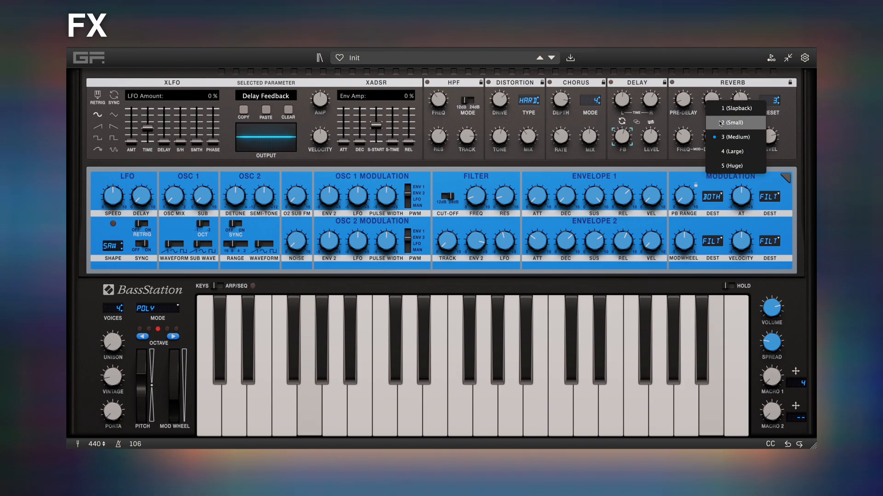
{"action": "left_click", "coordinate": [733, 122]}
{"action": "left_click", "coordinate": [672, 83]}
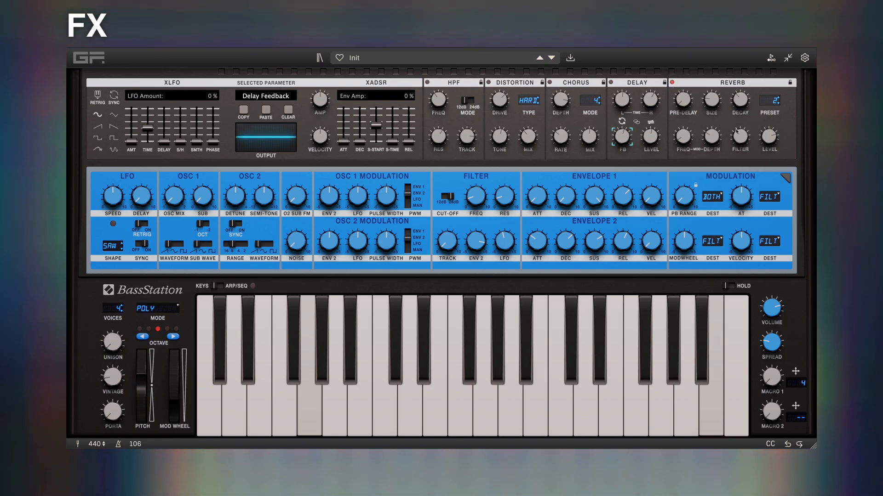
Adjust the reverb's filter, set its level to -9.10 dB and change its preset to 4 (Large)
{"action": "left_click_drag", "start_coordinate": [741, 137], "coordinate": [744, 120]}
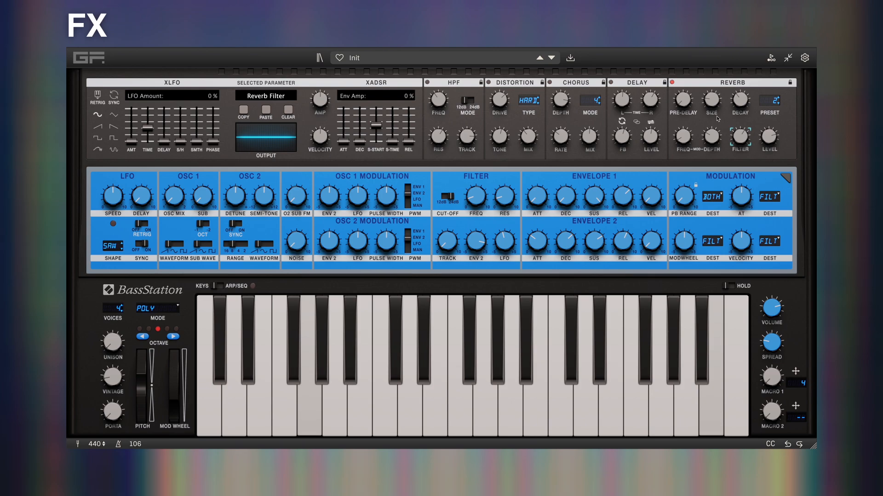
{"action": "left_click_drag", "start_coordinate": [769, 135], "coordinate": [772, 147]}
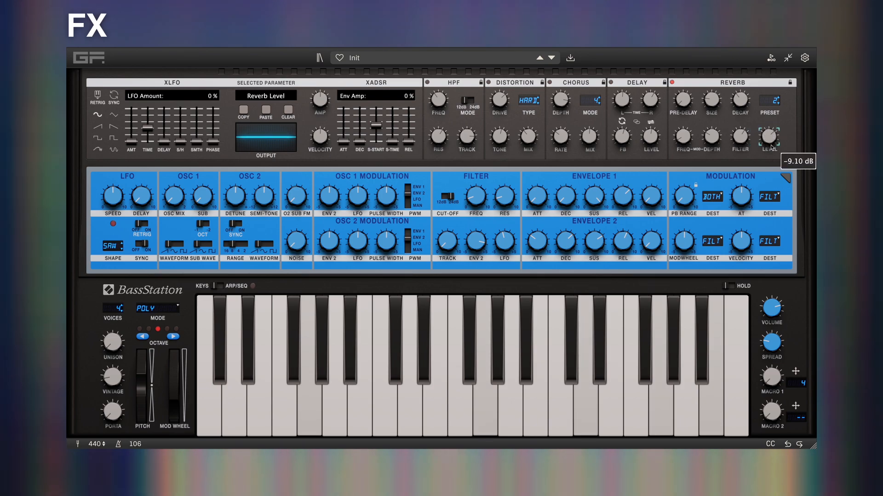
{"action": "left_click", "coordinate": [777, 105]}
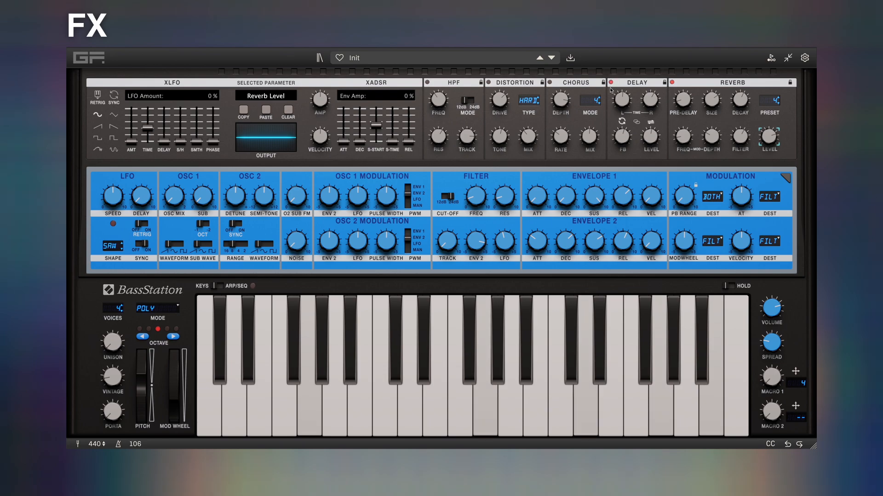
Switch the distortion back on with type EXP, adjusting its mix and setting its tone to 69.19 %
{"action": "left_click", "coordinate": [488, 83]}
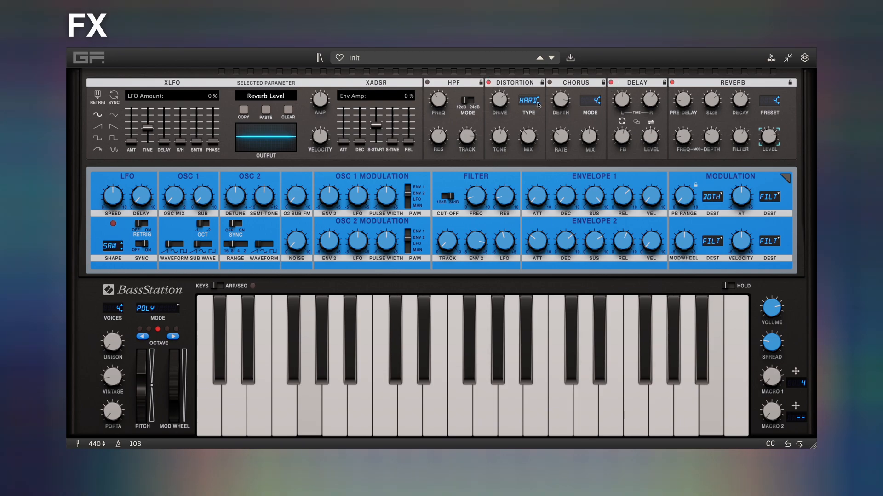
{"action": "left_click", "coordinate": [525, 139]}
{"action": "left_click", "coordinate": [499, 136]}
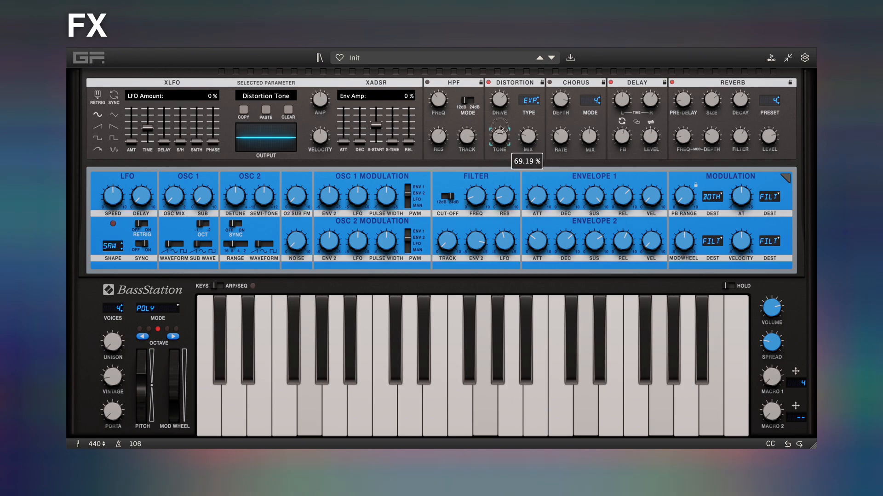
Switch on the HPF alongside the other effects and adjust its frequency
{"action": "left_click", "coordinate": [427, 83]}
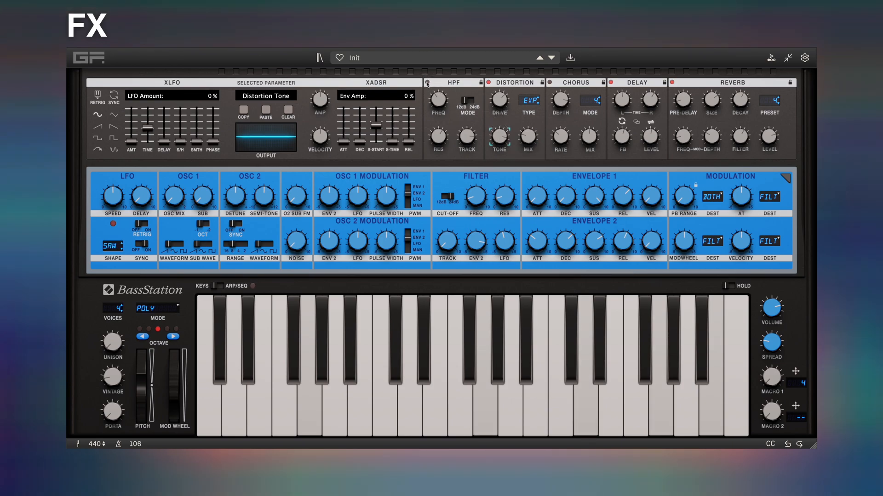
{"action": "left_click", "coordinate": [438, 100]}
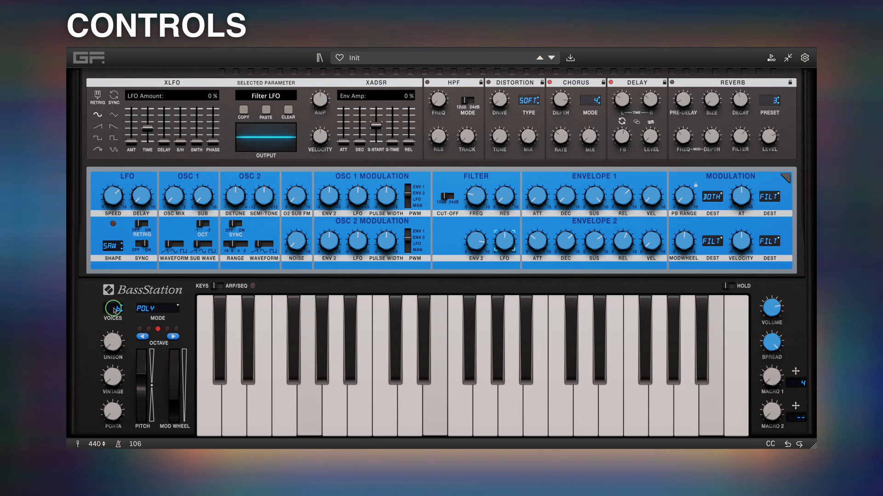
Set the number of voices to 4
{"action": "left_click", "coordinate": [116, 310]}
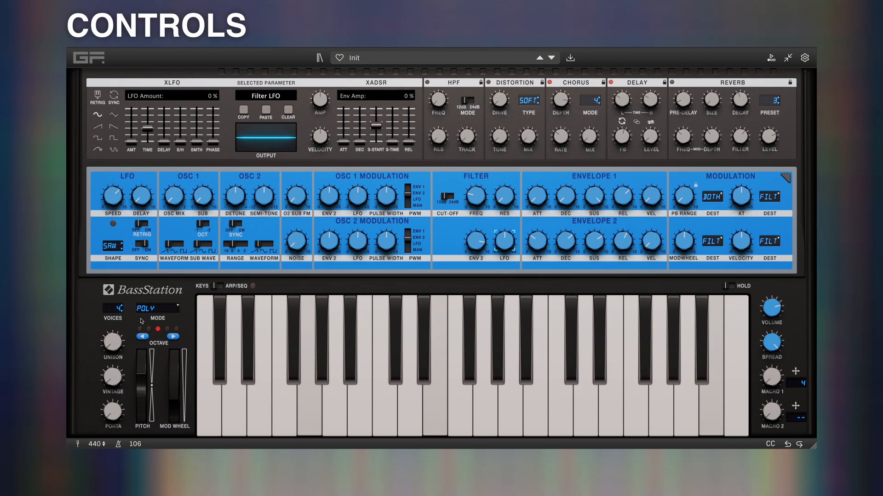
Try the Single (Legato), Multi (Mono) and Autoglide voice modes in turn
{"action": "left_click", "coordinate": [159, 310]}
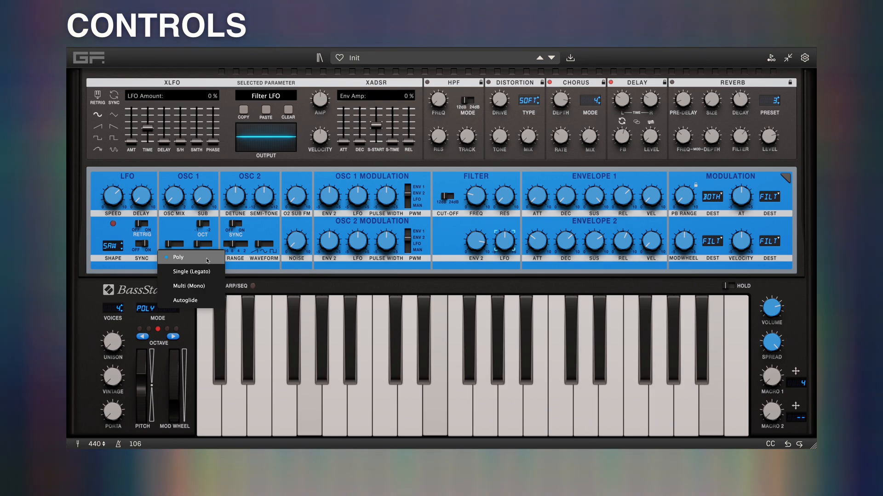
{"action": "left_click", "coordinate": [203, 273]}
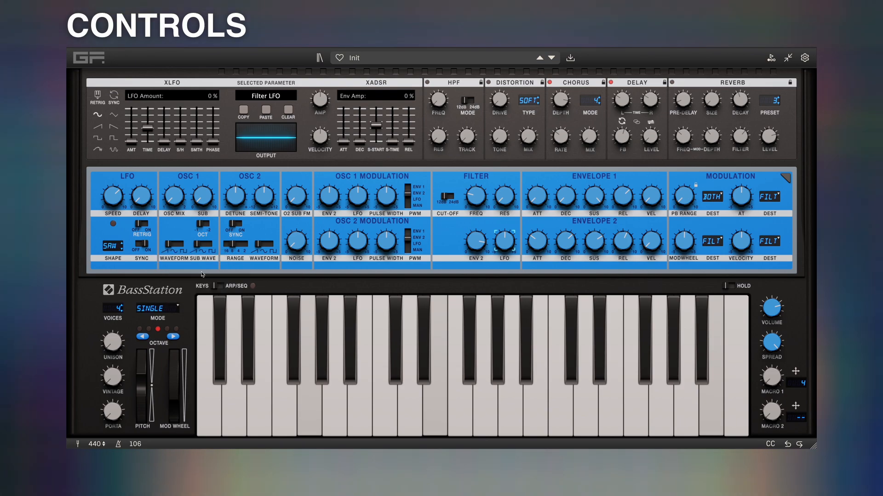
{"action": "left_click", "coordinate": [171, 311]}
{"action": "left_click", "coordinate": [197, 286]}
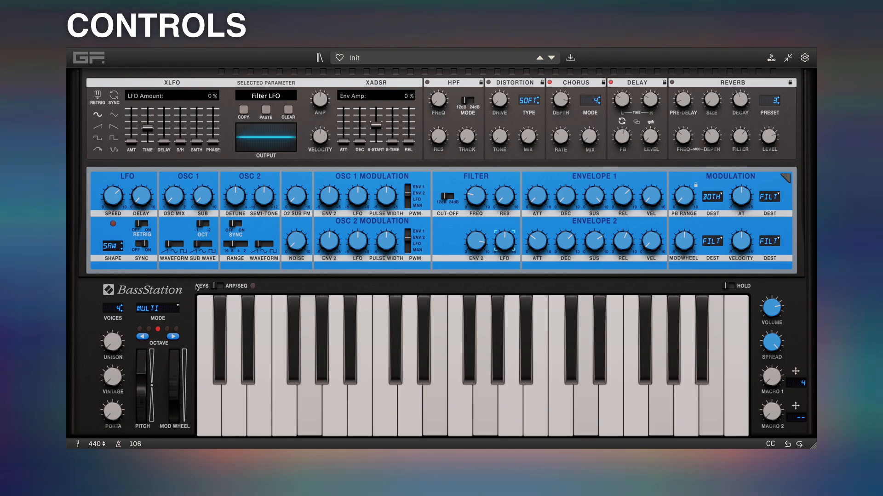
{"action": "left_click", "coordinate": [172, 312]}
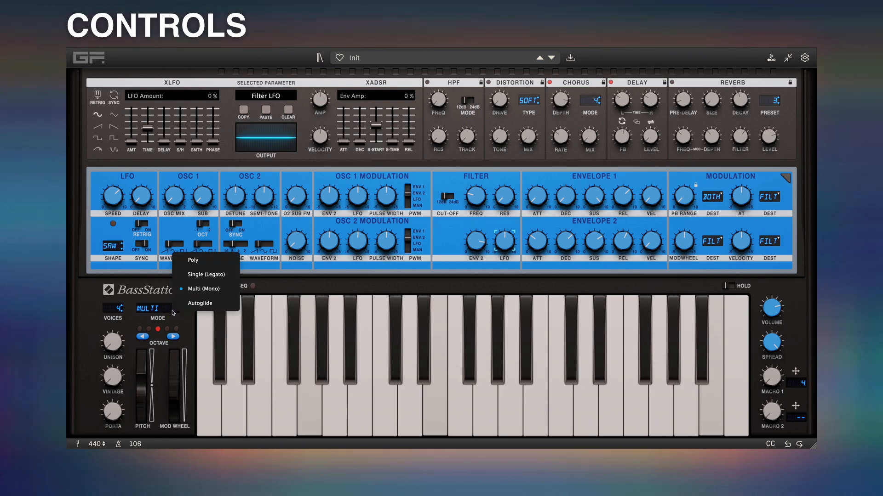
{"action": "left_click", "coordinate": [197, 303]}
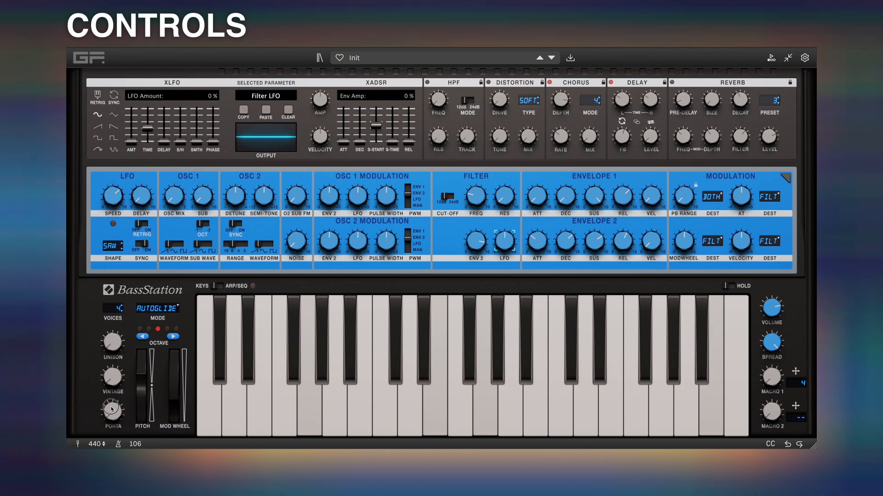
Try the portamento at 272 ms, reset it to 0 ms and return the voice mode to Poly
{"action": "left_click_drag", "start_coordinate": [112, 411], "coordinate": [125, 370]}
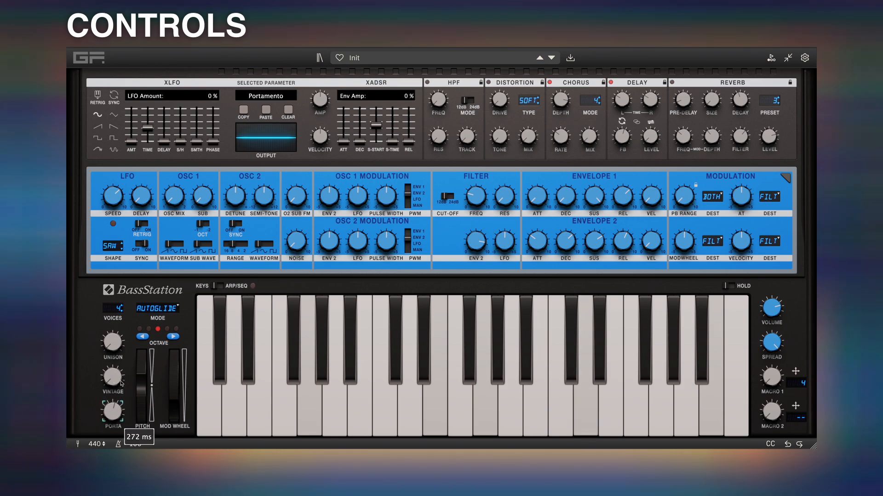
{"action": "double_click", "coordinate": [115, 416]}
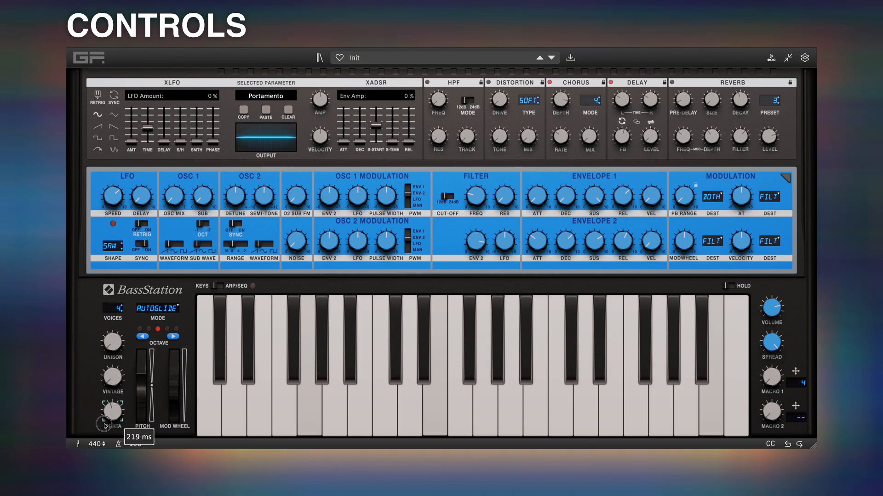
{"action": "left_click", "coordinate": [150, 309]}
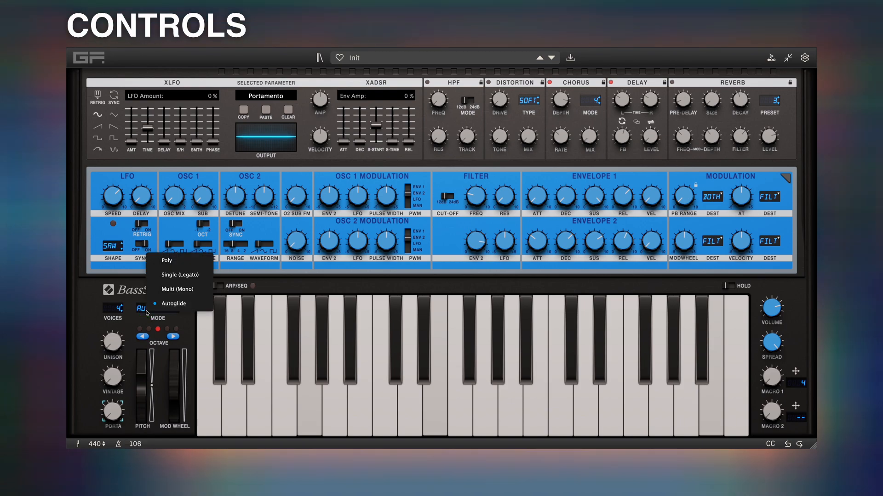
{"action": "left_click", "coordinate": [160, 256]}
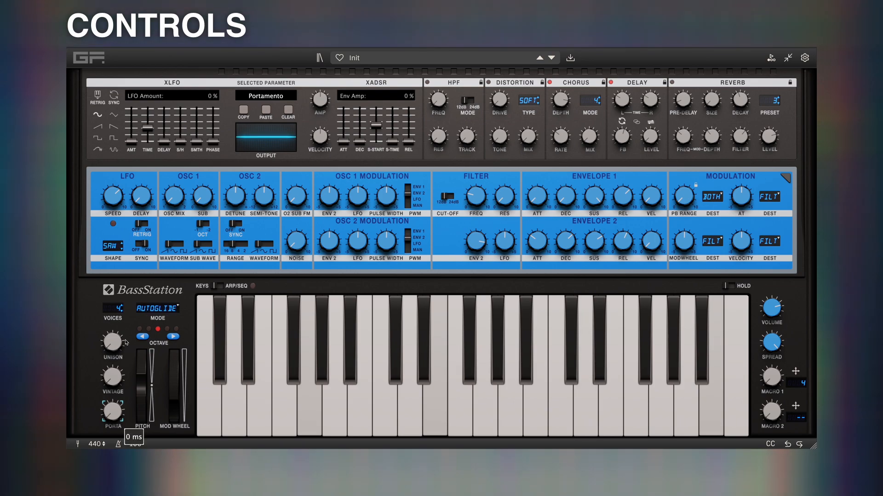
{"action": "left_click", "coordinate": [147, 313]}
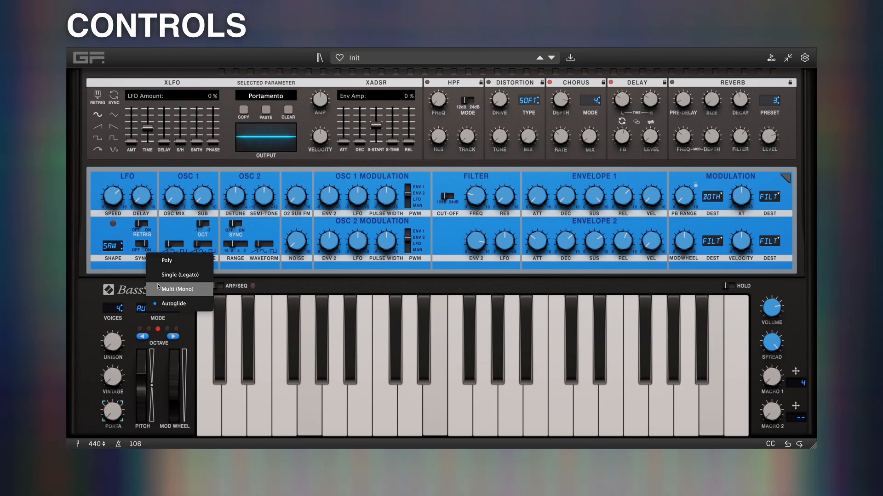
{"action": "left_click", "coordinate": [162, 256]}
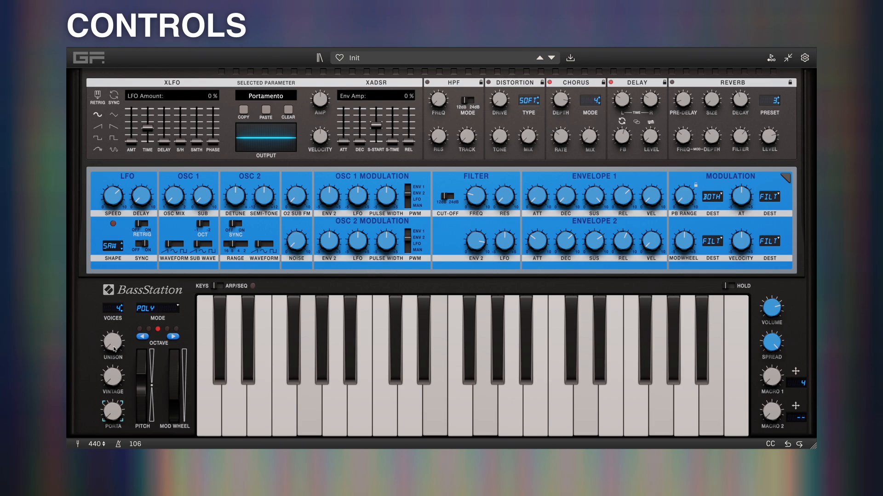
Try raising the unison amount, switch unison off and set the voice mode to Poly
{"action": "left_click_drag", "start_coordinate": [113, 350], "coordinate": [120, 276]}
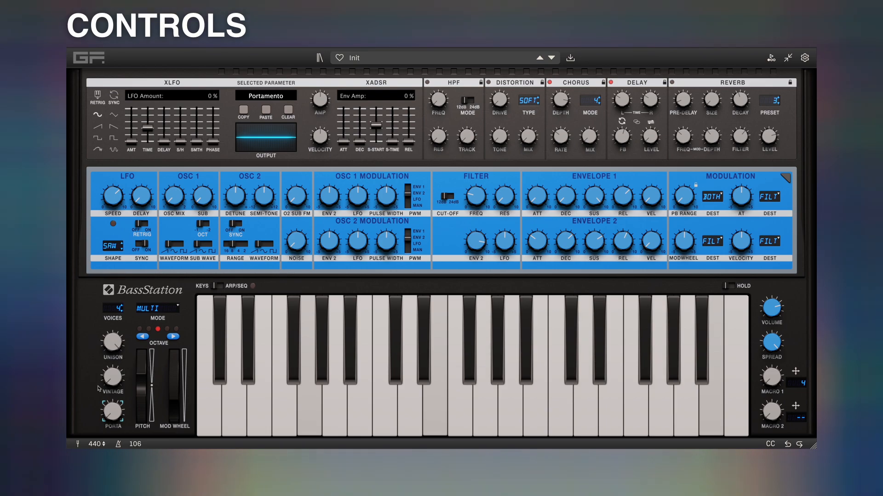
{"action": "left_click_drag", "start_coordinate": [112, 341], "coordinate": [105, 430]}
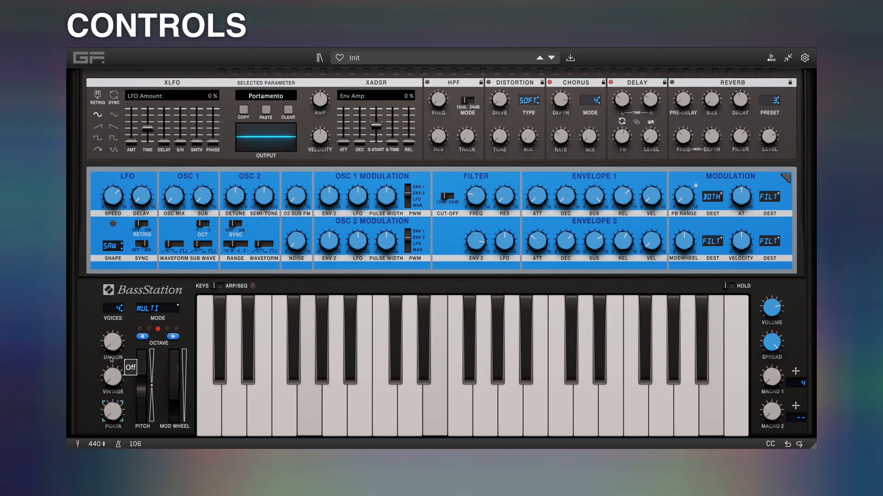
{"action": "left_click", "coordinate": [156, 308]}
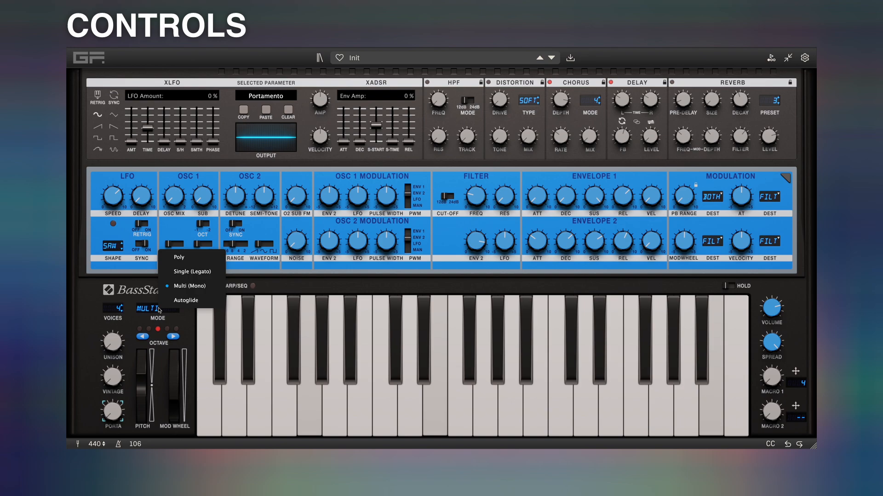
{"action": "left_click", "coordinate": [184, 255]}
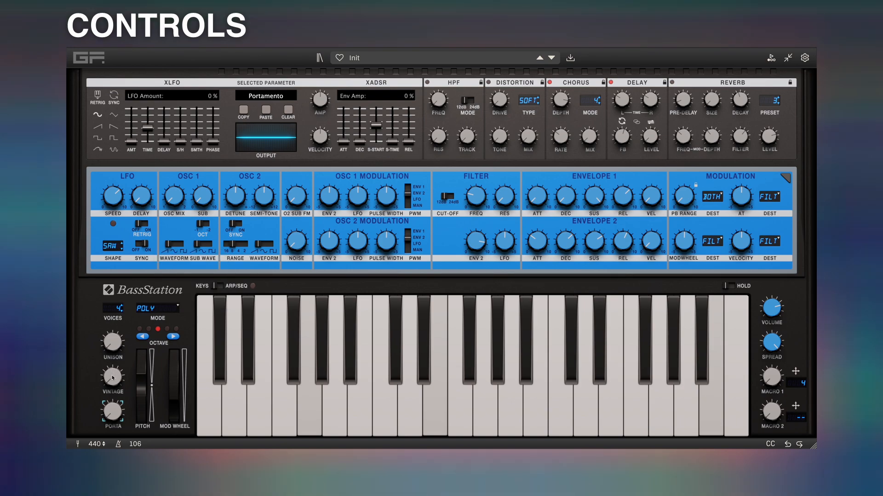
Raise the vintage amount to 97.91 % and reduce it to a low setting
{"action": "left_click_drag", "start_coordinate": [113, 379], "coordinate": [126, 311]}
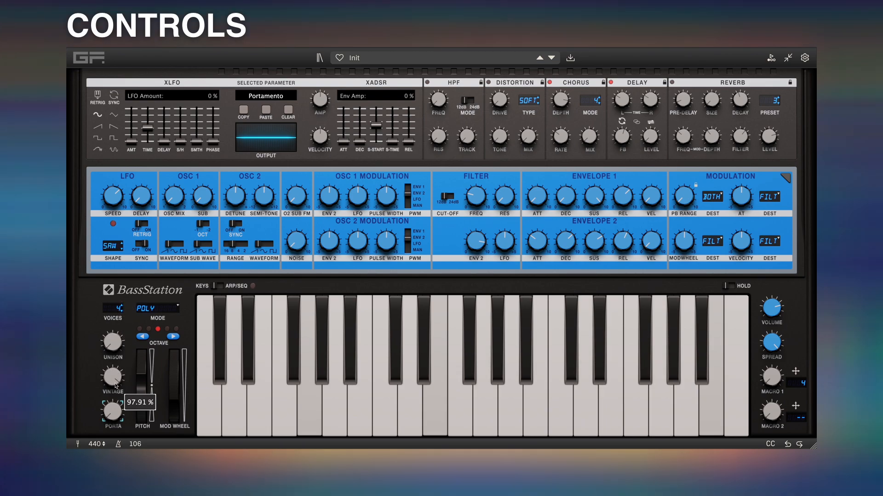
{"action": "left_click_drag", "start_coordinate": [113, 384], "coordinate": [105, 449]}
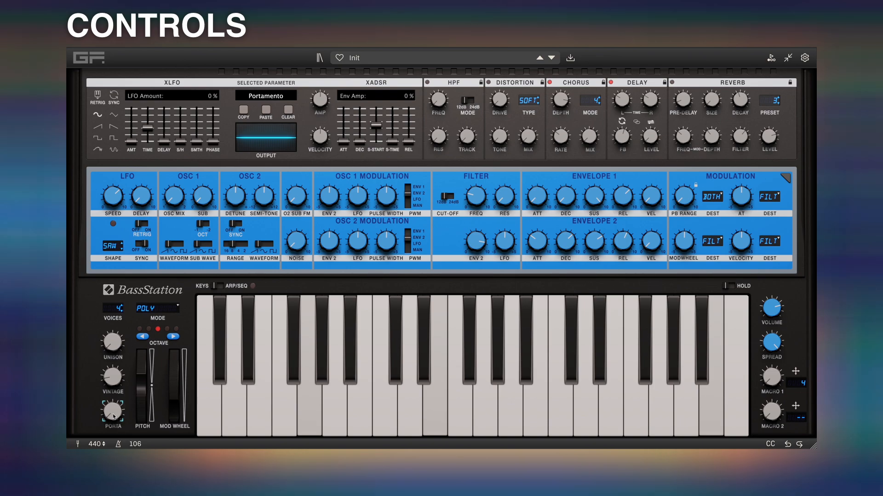
Raise the portamento to around its midpoint, and try unison with Multi mode before switching unison off
{"action": "left_click_drag", "start_coordinate": [114, 419], "coordinate": [116, 384]}
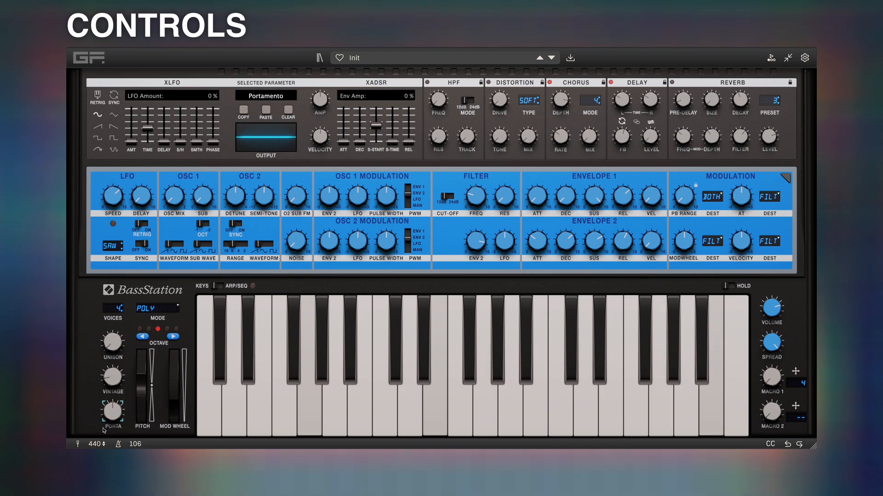
{"action": "left_click_drag", "start_coordinate": [118, 352], "coordinate": [118, 321]}
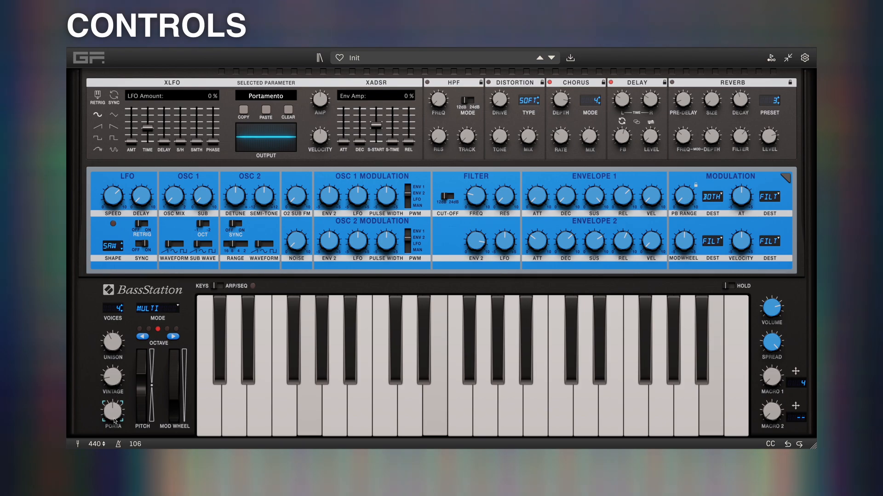
{"action": "left_click_drag", "start_coordinate": [111, 346], "coordinate": [109, 378]}
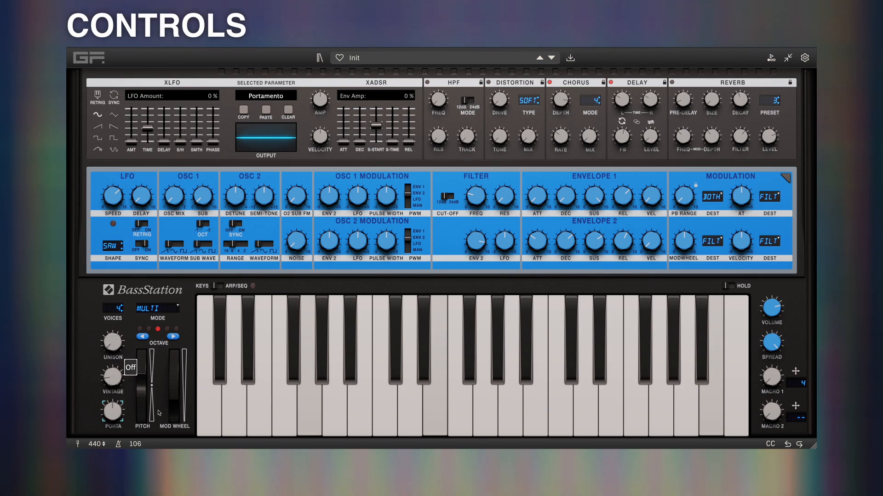
Shift the keyboard up two octaves, down to the lowest octave setting, and back to the centre octave
{"action": "left_click", "coordinate": [174, 336]}
{"action": "left_click", "coordinate": [173, 337]}
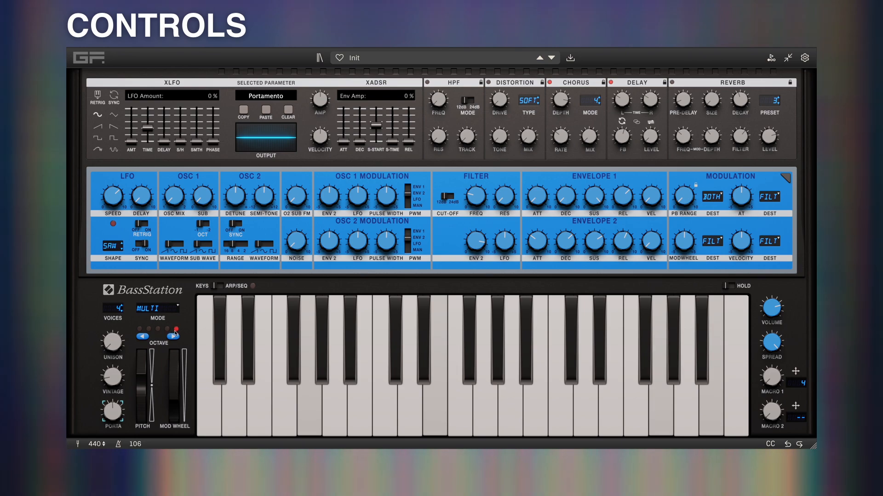
{"action": "left_click", "coordinate": [141, 337]}
{"action": "left_click", "coordinate": [142, 337]}
{"action": "left_click", "coordinate": [142, 336]}
{"action": "left_click", "coordinate": [141, 336]}
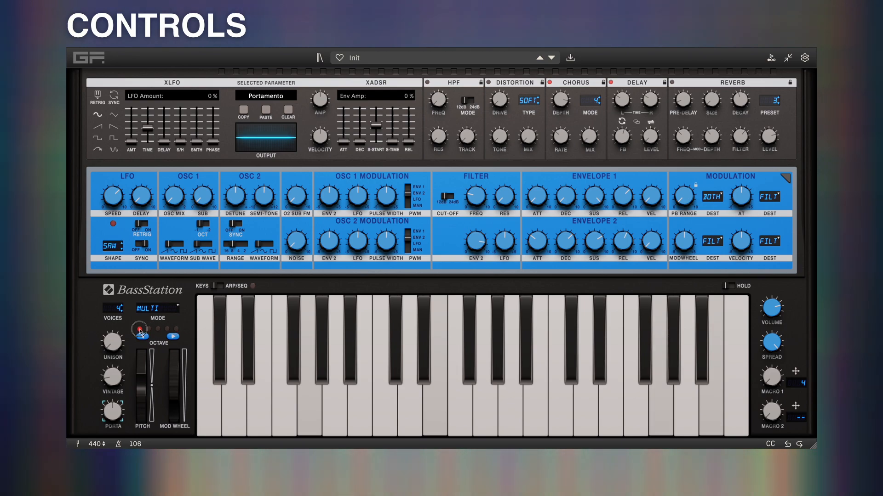
{"action": "left_click", "coordinate": [158, 330]}
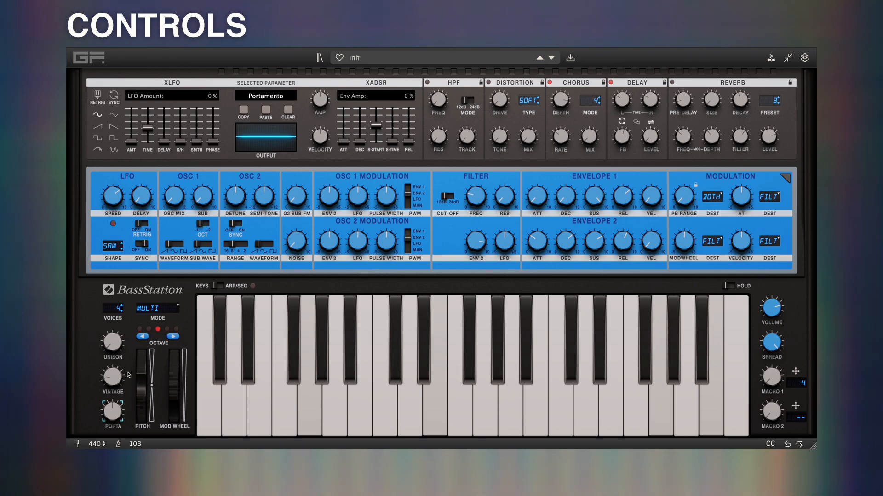
Lower the portamento and switch the keyboard Hold on and off
{"action": "left_click_drag", "start_coordinate": [112, 411], "coordinate": [114, 439]}
{"action": "left_click_drag", "start_coordinate": [158, 407], "coordinate": [194, 387]}
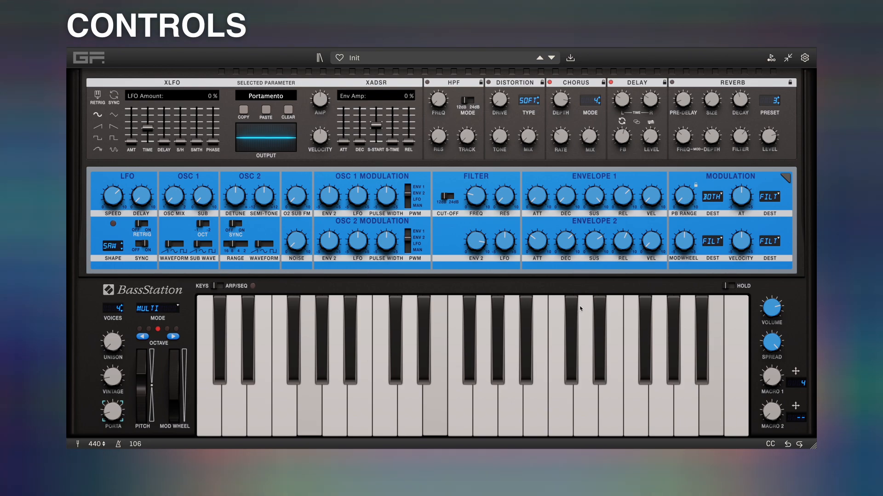
{"action": "left_click", "coordinate": [730, 287]}
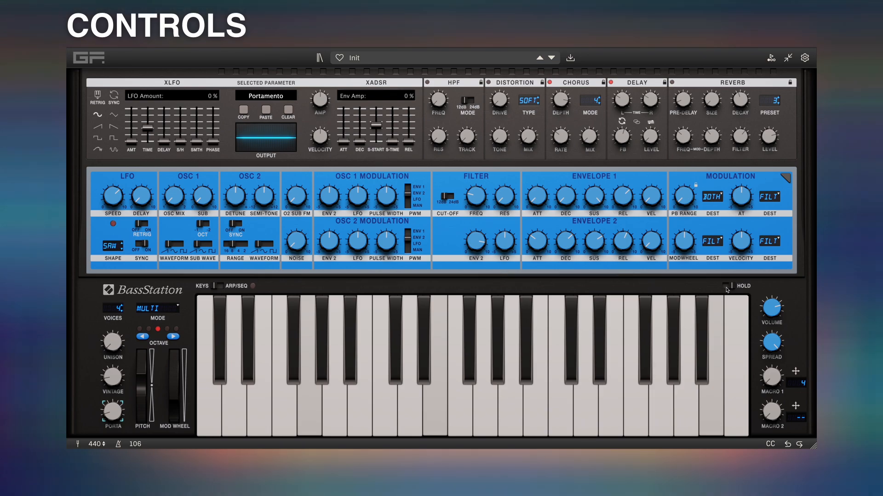
{"action": "left_click", "coordinate": [728, 287]}
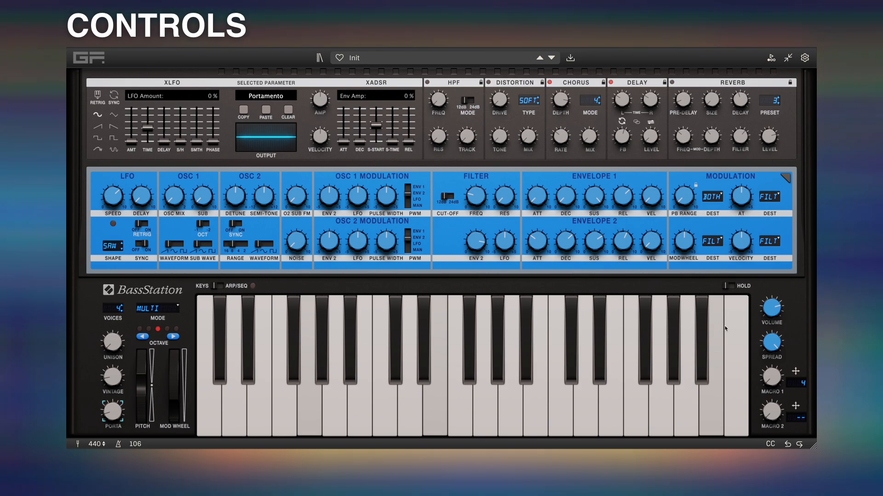
Select the volume as the current parameter and change the voice mode to Autoglide
{"action": "left_click", "coordinate": [774, 312]}
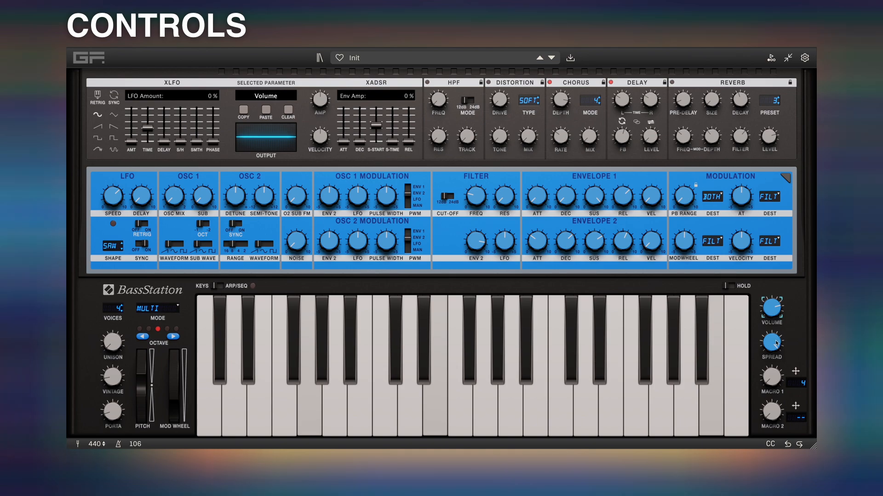
{"action": "left_click", "coordinate": [159, 314]}
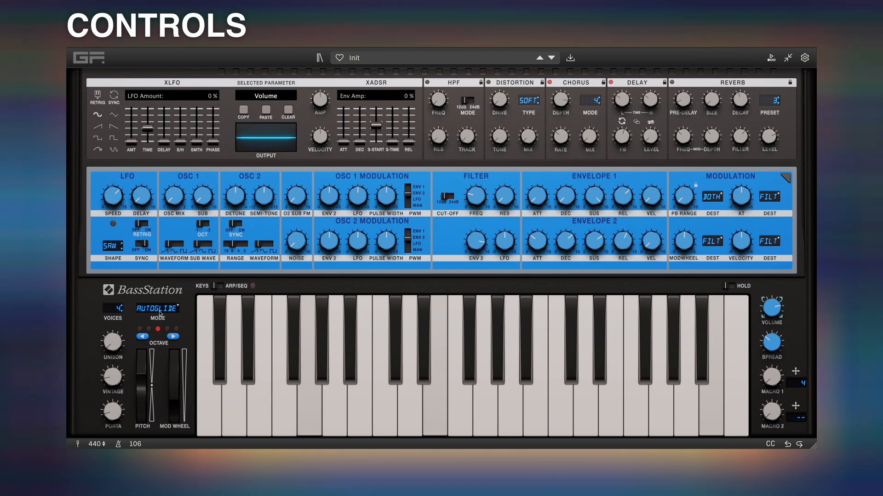
{"action": "left_click", "coordinate": [160, 314]}
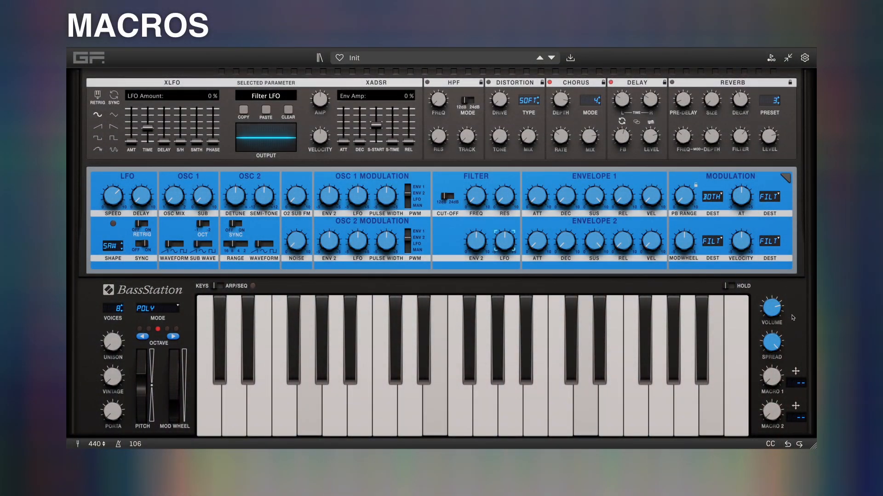
Assign Macro 1 to the filter LFO, filter resonance, delay level and chorus mix
{"action": "left_click", "coordinate": [767, 417]}
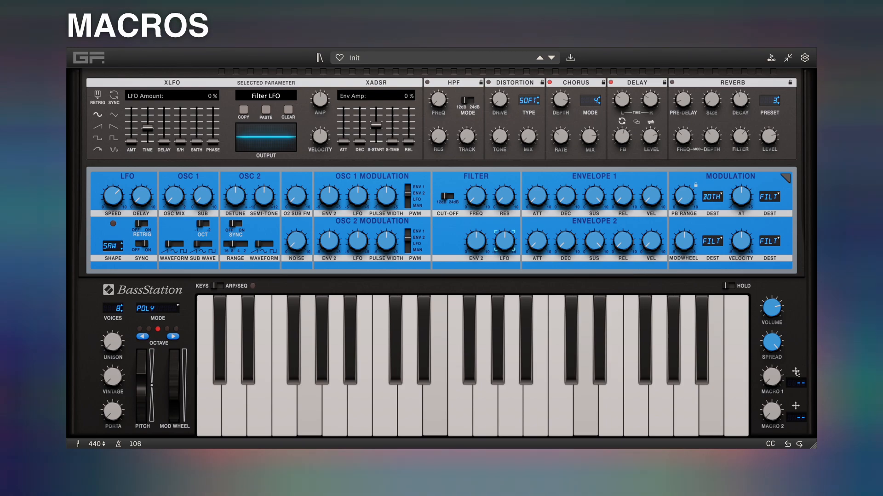
{"action": "left_click_drag", "start_coordinate": [795, 372], "coordinate": [503, 242]}
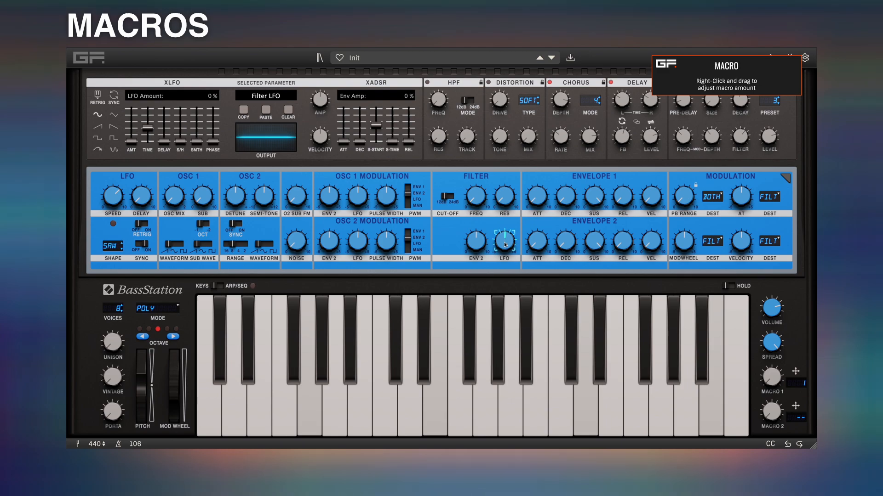
{"action": "left_click_drag", "start_coordinate": [795, 371], "coordinate": [589, 231]}
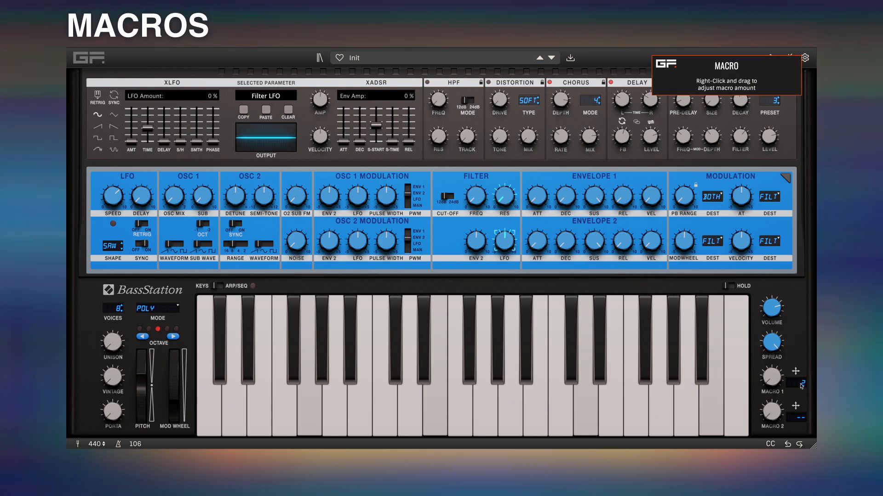
{"action": "left_click_drag", "start_coordinate": [795, 371], "coordinate": [650, 137]}
{"action": "left_click_drag", "start_coordinate": [795, 372], "coordinate": [588, 137]}
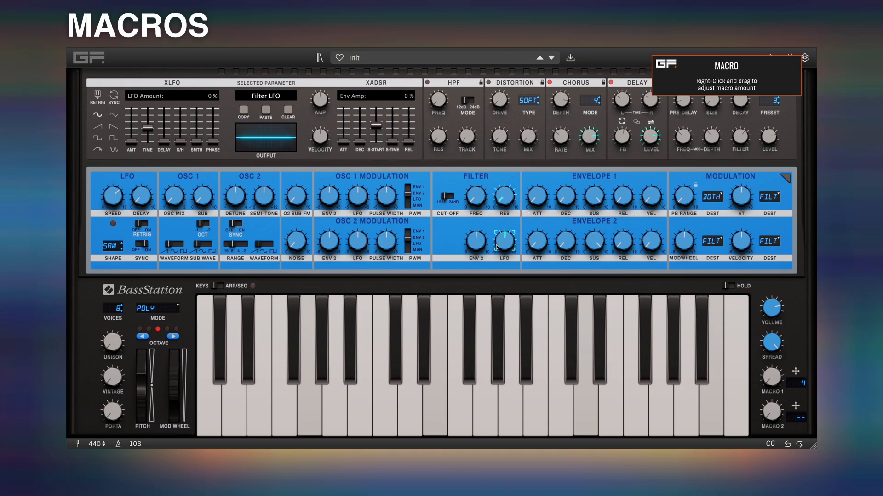
Set the Macro 1 modulation amounts to 17% for the filter LFO, 46% for the chorus mix and 75% for the delay level
{"action": "left_click_drag", "start_coordinate": [505, 245], "coordinate": [509, 157]}
{"action": "left_click_drag", "start_coordinate": [590, 138], "coordinate": [593, 141]}
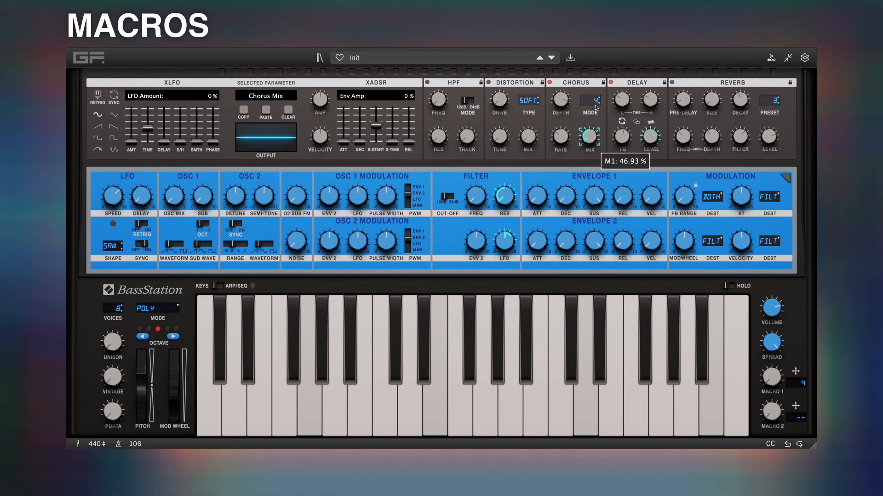
{"action": "left_click", "coordinate": [658, 140]}
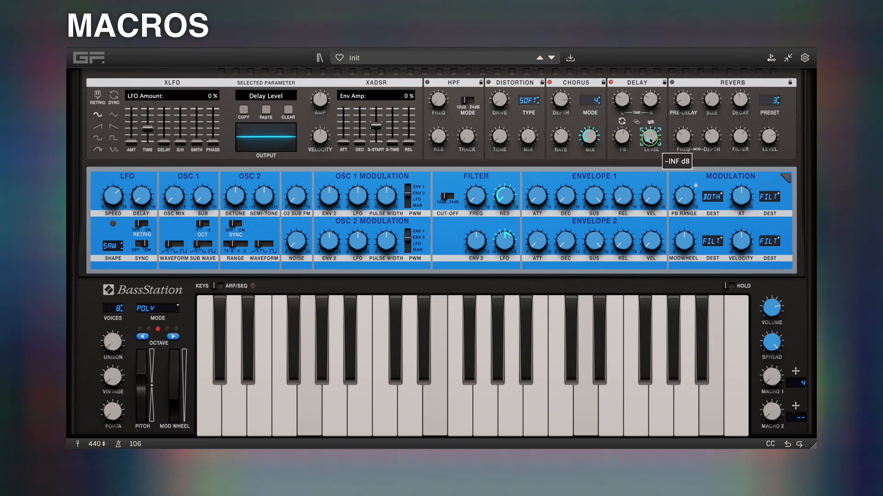
{"action": "left_click_drag", "start_coordinate": [659, 141], "coordinate": [672, 82]}
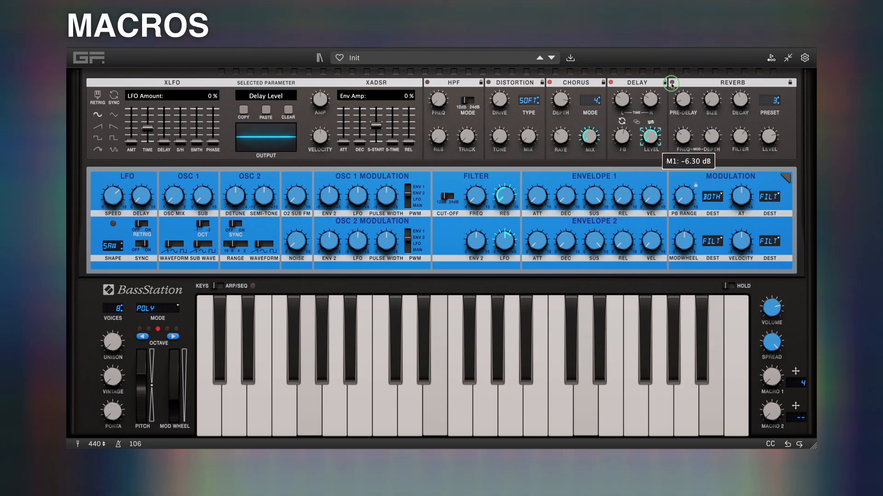
Review the list of parameters assigned to Macro 1 and adjust the Macro 1 level
{"action": "left_click", "coordinate": [792, 386]}
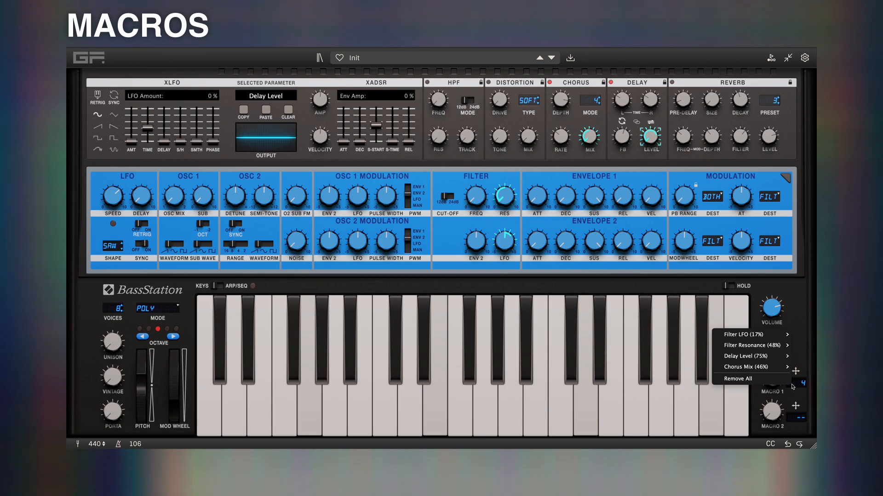
{"action": "left_click", "coordinate": [791, 305]}
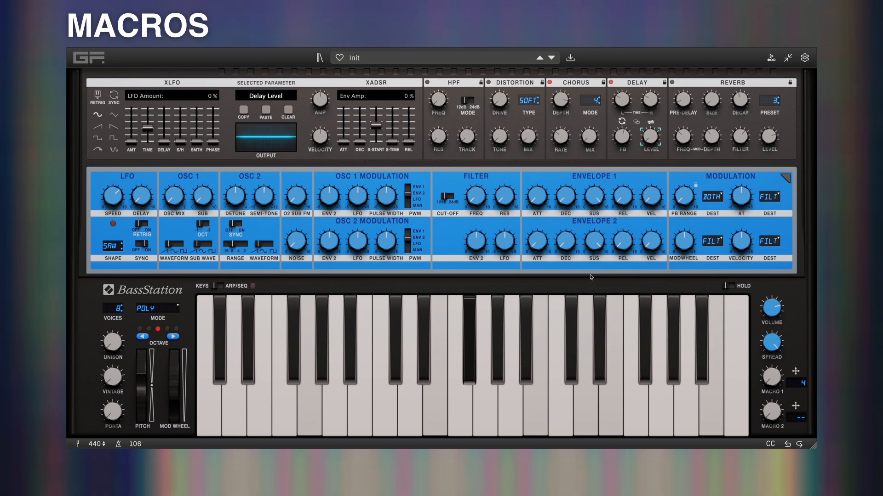
{"action": "mouse_move", "coordinate": [778, 387]}
{"action": "left_mouse_down"}
{"action": "mouse_move", "coordinate": [790, 301]}
{"action": "mouse_move", "coordinate": [777, 402]}
{"action": "left_mouse_up"}
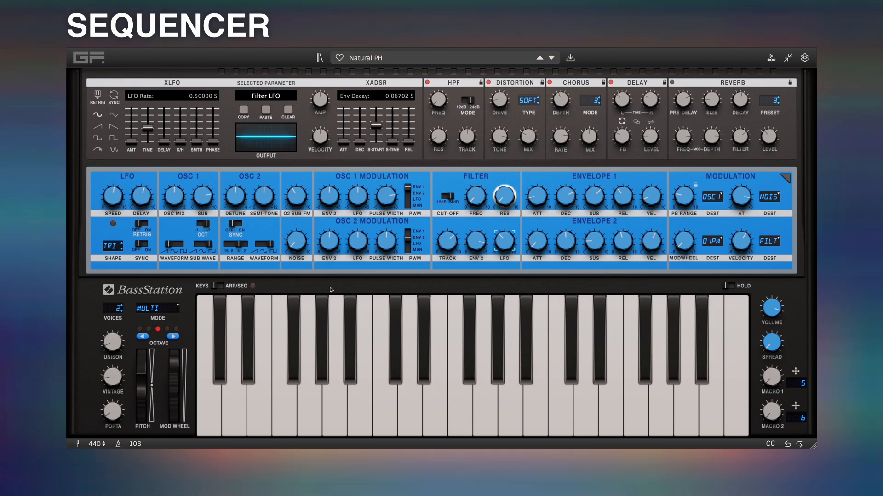
Switch from the keyboard to the arpeggiator/sequencer view and back twice
{"action": "left_click", "coordinate": [220, 288]}
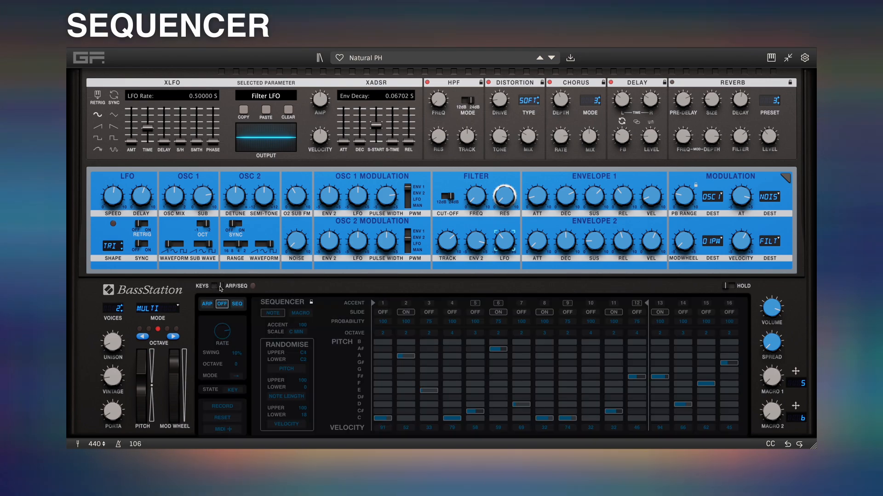
{"action": "left_click", "coordinate": [220, 288]}
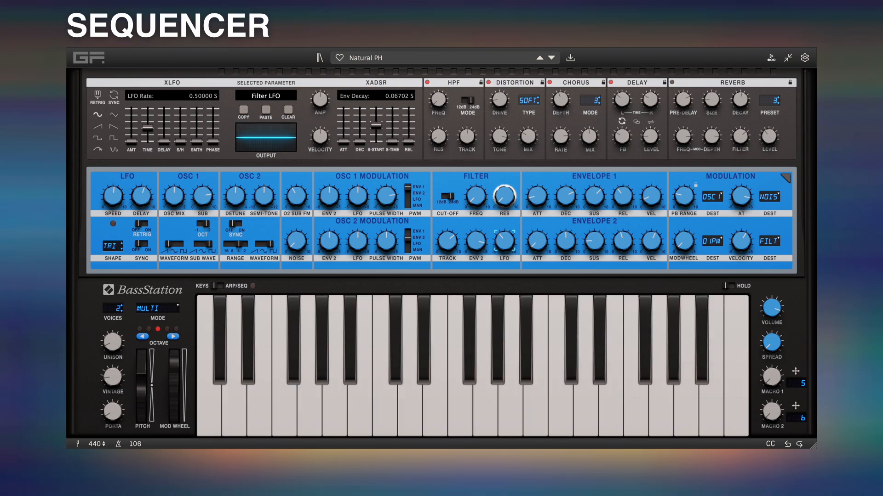
{"action": "left_click", "coordinate": [770, 59]}
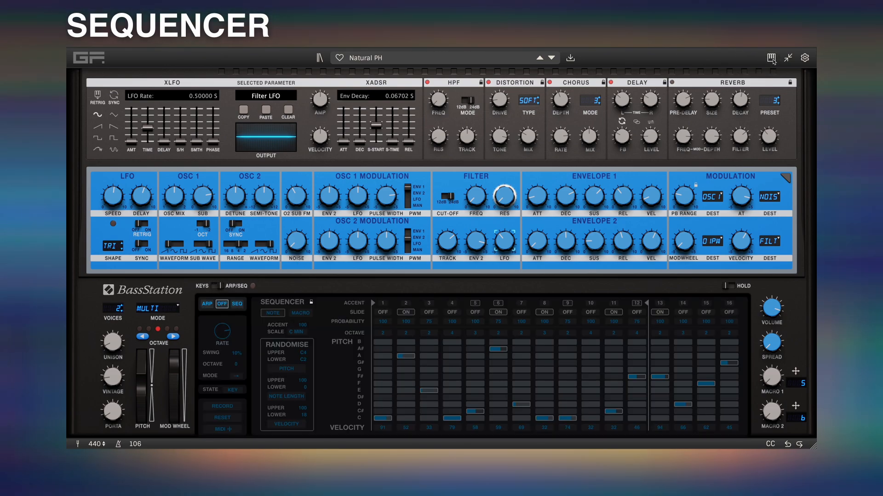
{"action": "left_click", "coordinate": [771, 58]}
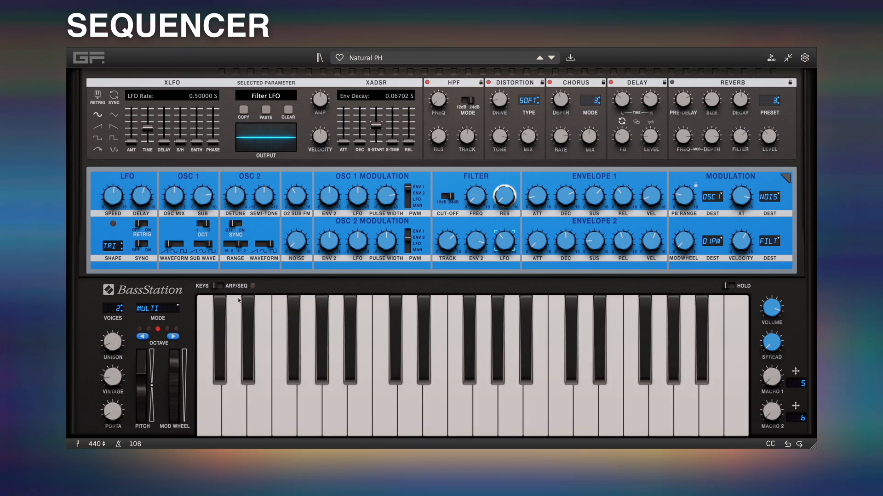
Show the arpeggiator/sequencer view, enable SEQ, and set the sequencer's swing to 31% and octave to +1
{"action": "left_click", "coordinate": [217, 285]}
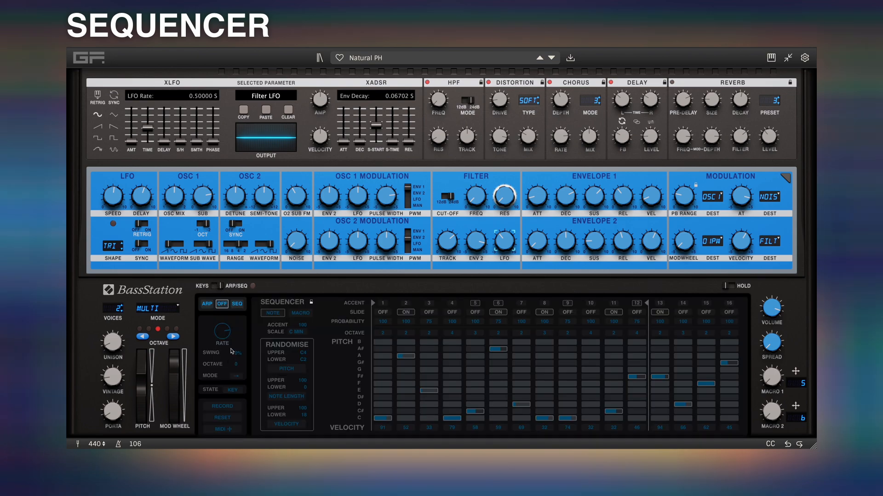
{"action": "left_click", "coordinate": [237, 304]}
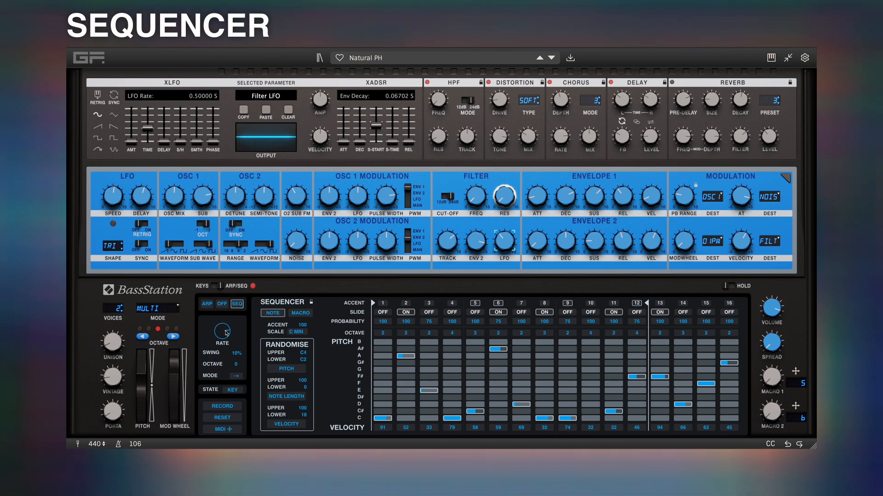
{"action": "mouse_move", "coordinate": [225, 334]}
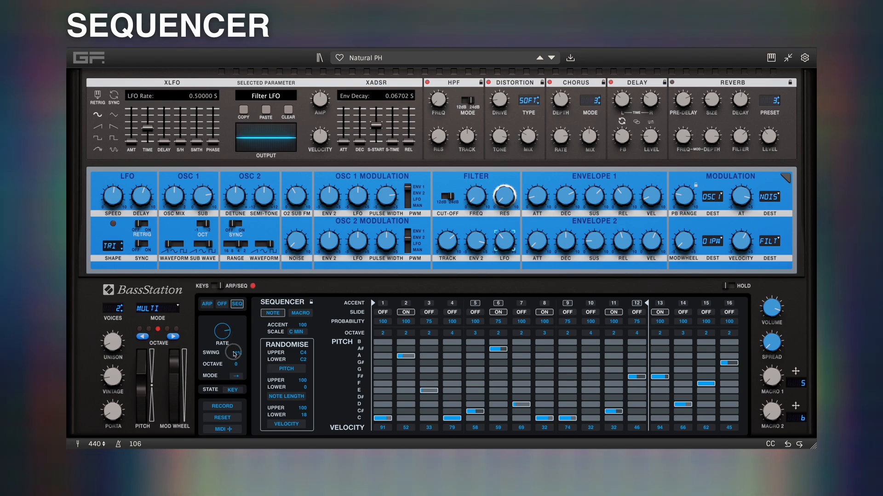
{"action": "scroll", "coordinate": [237, 345], "scroll_direction": "up", "scroll_amount": 3}
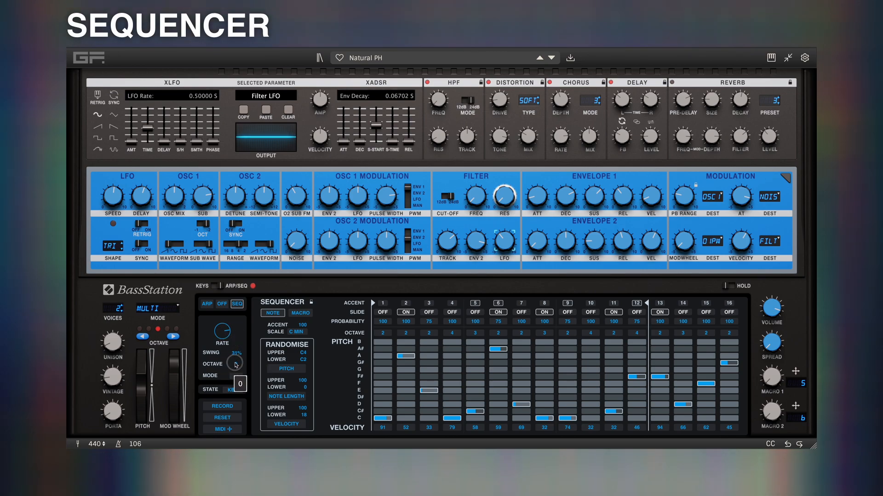
{"action": "scroll", "coordinate": [237, 360], "scroll_direction": "up", "scroll_amount": 1}
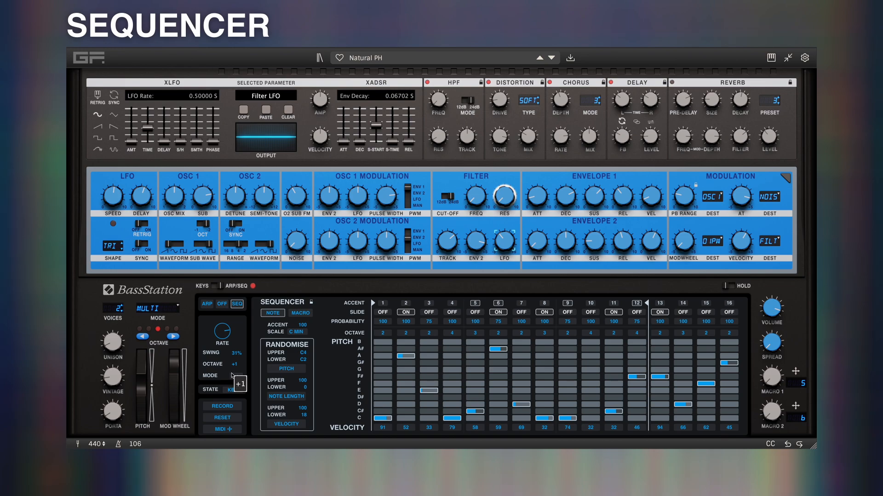
Cycle the sequencer's playback mode through Backwards and Random and return it to forwards
{"action": "mouse_move", "coordinate": [233, 380]}
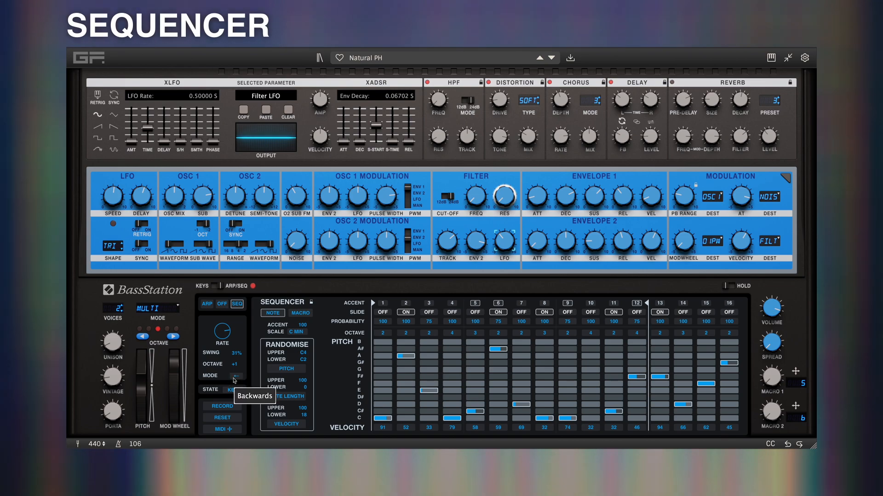
{"action": "scroll", "coordinate": [234, 380], "scroll_direction": "up", "scroll_amount": 1}
{"action": "scroll", "coordinate": [234, 380], "scroll_direction": "up", "scroll_amount": 1}
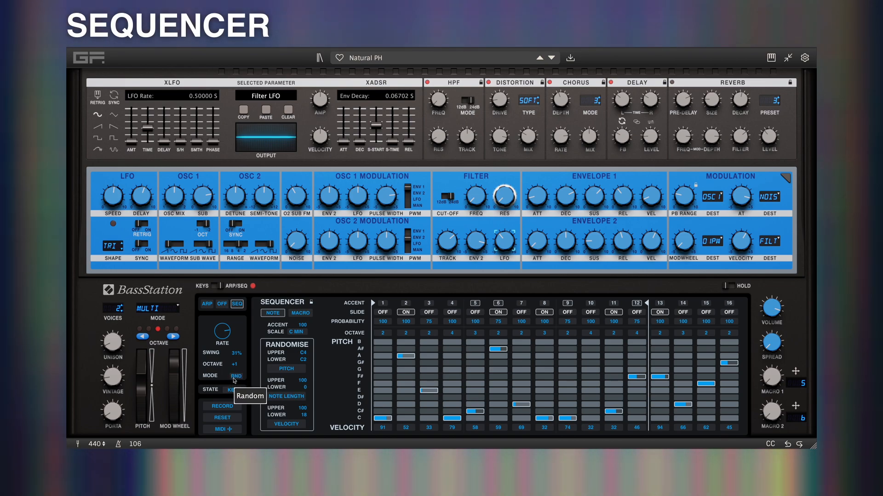
{"action": "scroll", "coordinate": [234, 381], "scroll_direction": "up", "scroll_amount": 1}
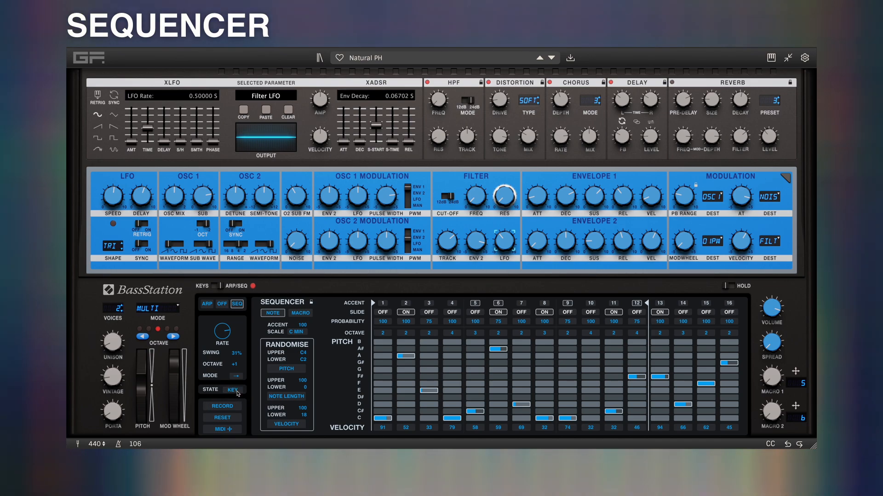
Try the Cycle and Hold states for the sequencer and return the state to Key
{"action": "scroll", "coordinate": [238, 394], "scroll_direction": "up", "scroll_amount": 1}
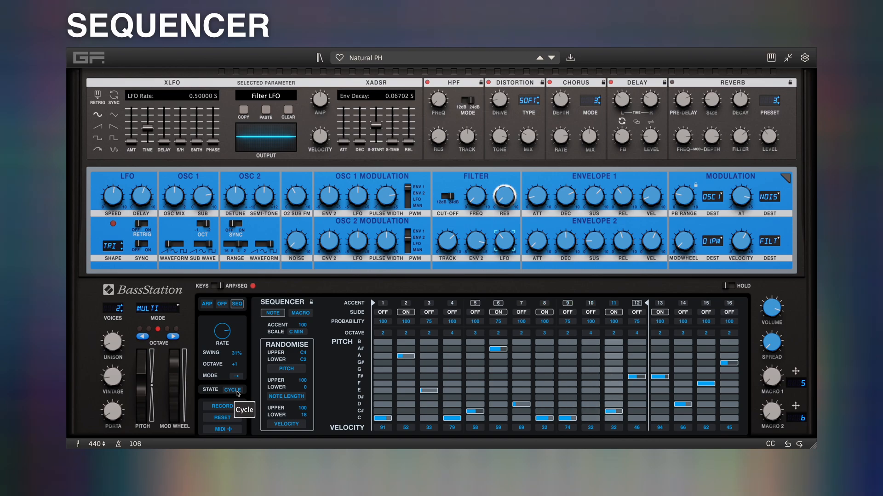
{"action": "scroll", "coordinate": [237, 394], "scroll_direction": "up", "scroll_amount": 1}
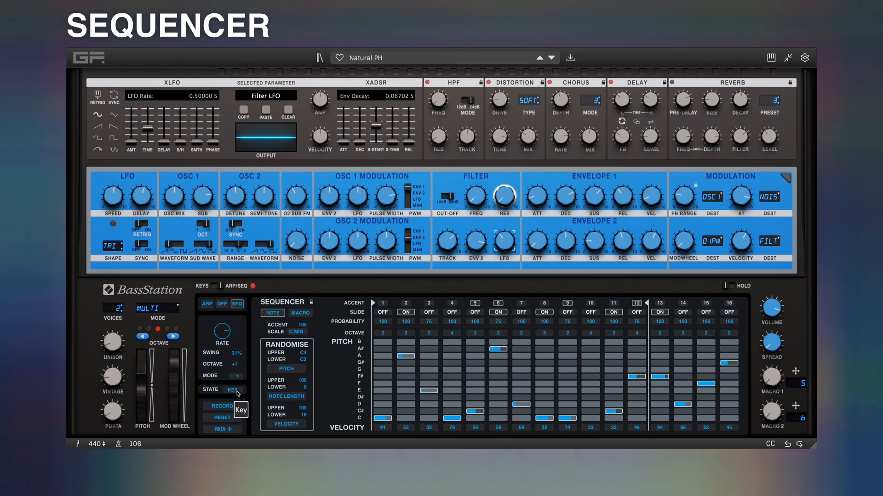
{"action": "scroll", "coordinate": [240, 393], "scroll_direction": "down", "scroll_amount": 2}
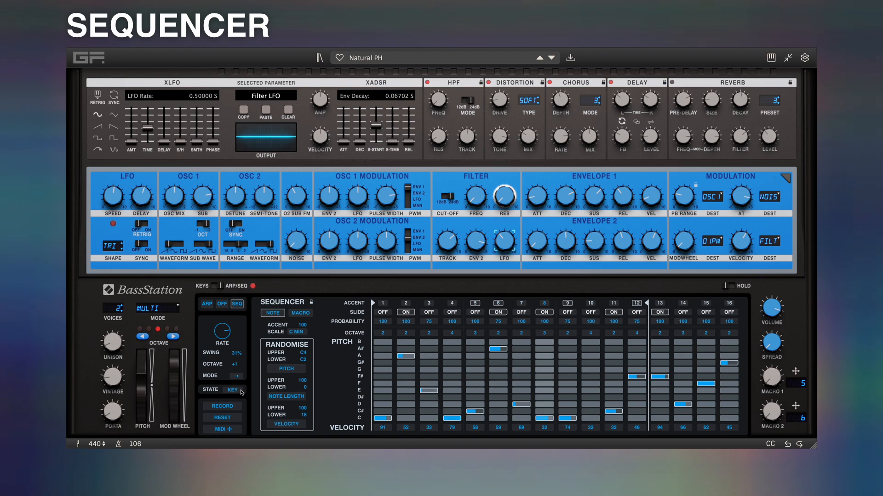
{"action": "left_click", "coordinate": [242, 392]}
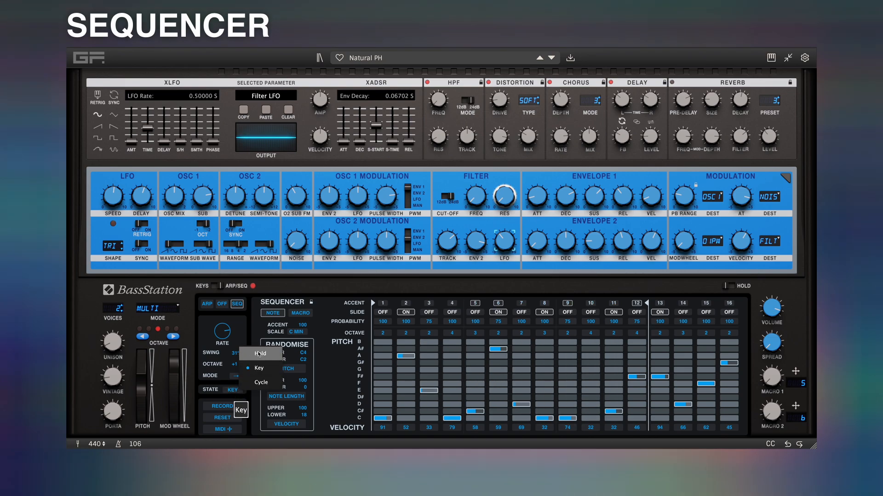
{"action": "left_click", "coordinate": [246, 369]}
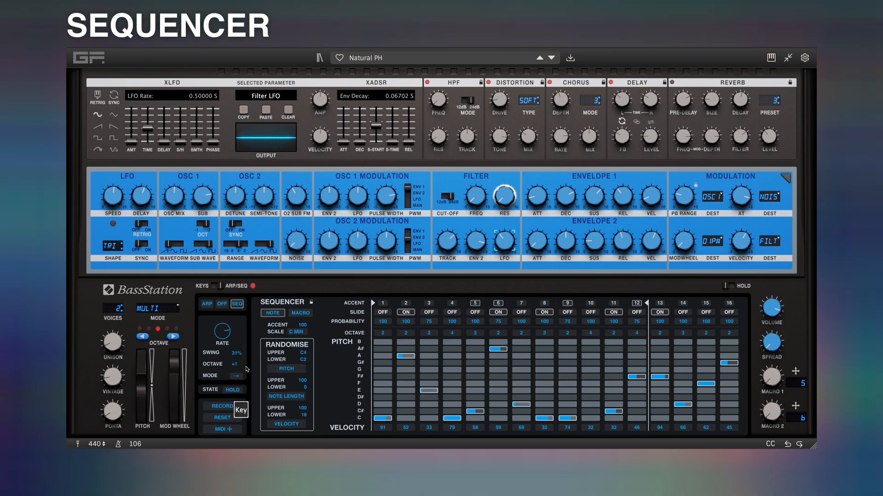
{"action": "left_click", "coordinate": [233, 391]}
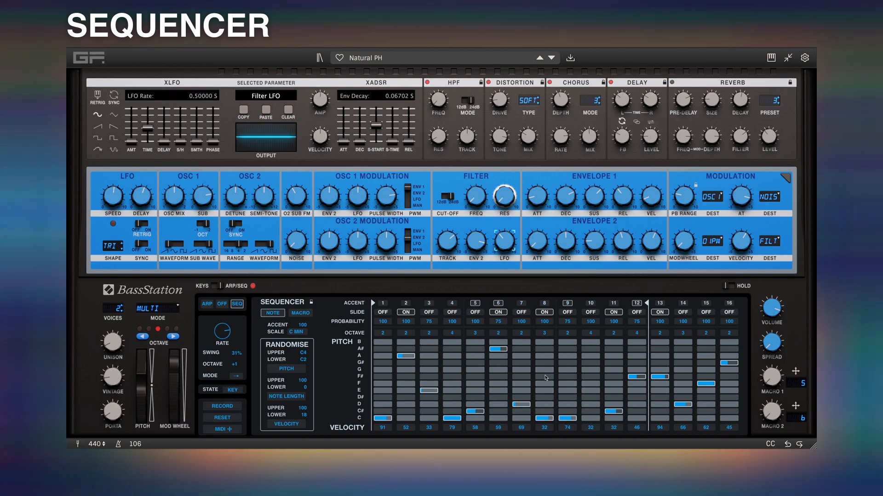
Record played notes into the first sequencer steps, stop recording, and reset the whole pattern
{"action": "left_click", "coordinate": [219, 407]}
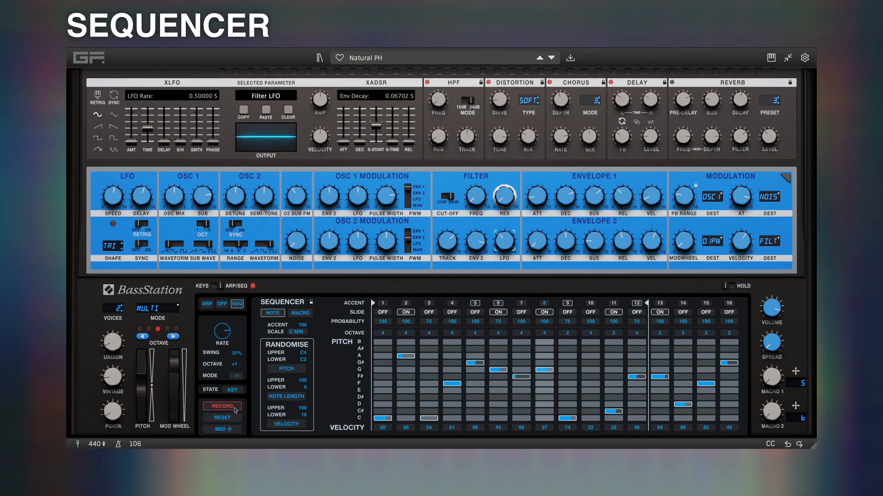
{"action": "left_click", "coordinate": [233, 408]}
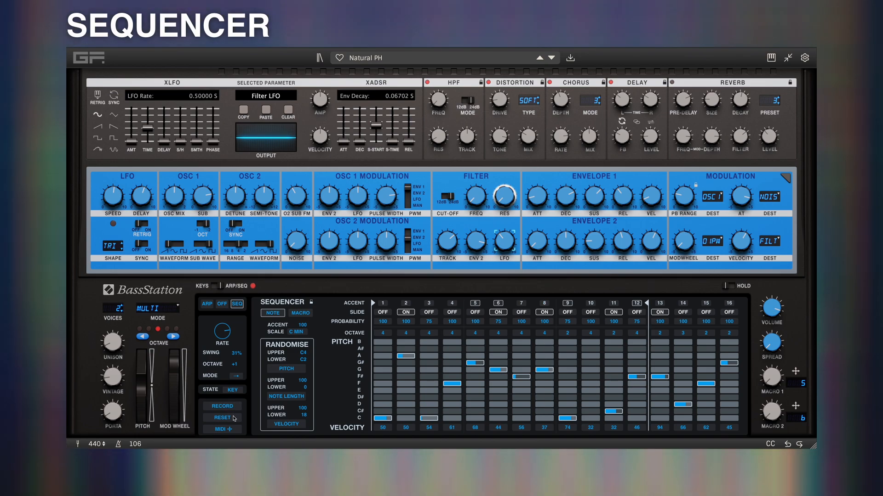
{"action": "left_click", "coordinate": [222, 418]}
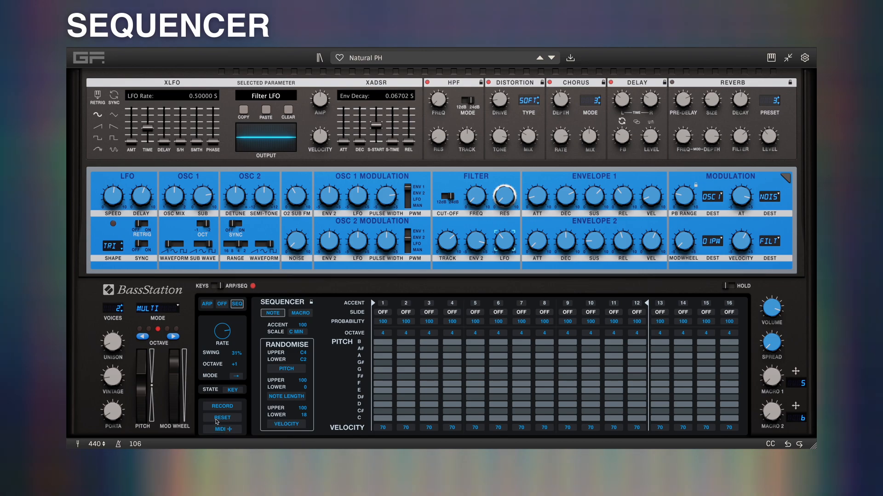
Try to export the sequence as MIDI out of the plugin and extend the playback range to step 16
{"action": "left_click_drag", "start_coordinate": [223, 432], "coordinate": [340, 447]}
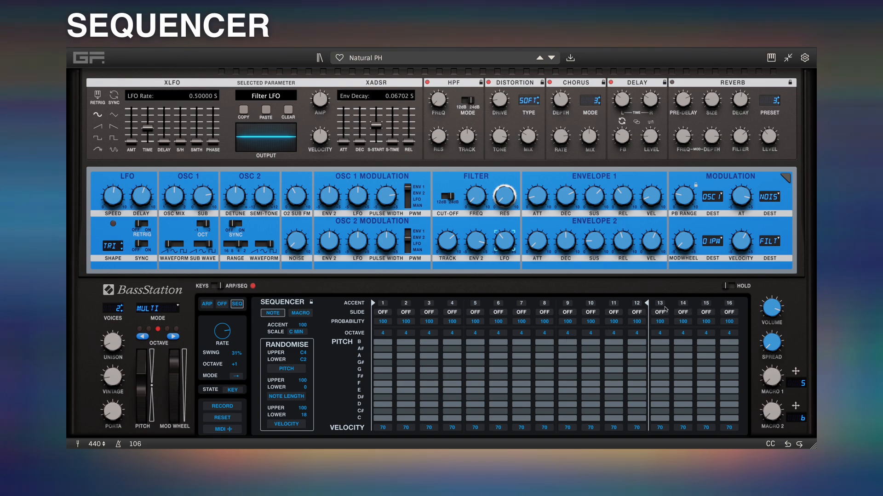
{"action": "left_click_drag", "start_coordinate": [648, 305], "coordinate": [738, 304]}
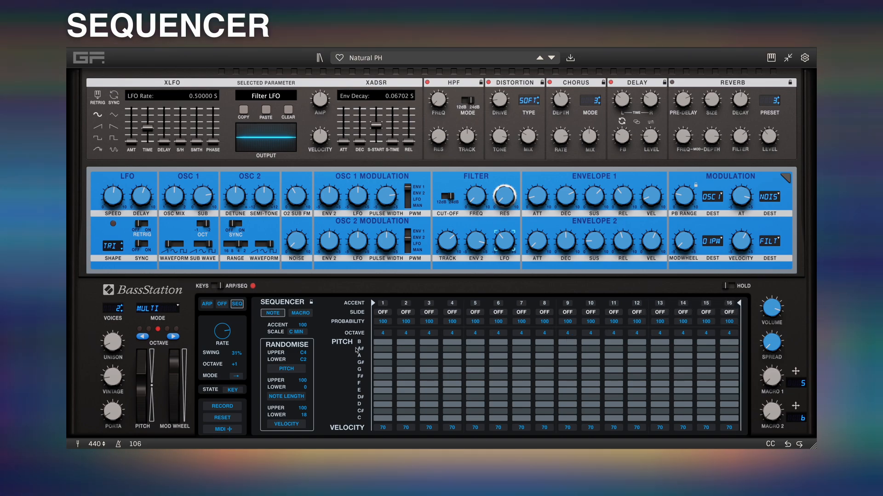
Enable accents on sequencer steps 1 and 5 and slides on steps 3 and 7
{"action": "left_click", "coordinate": [383, 303]}
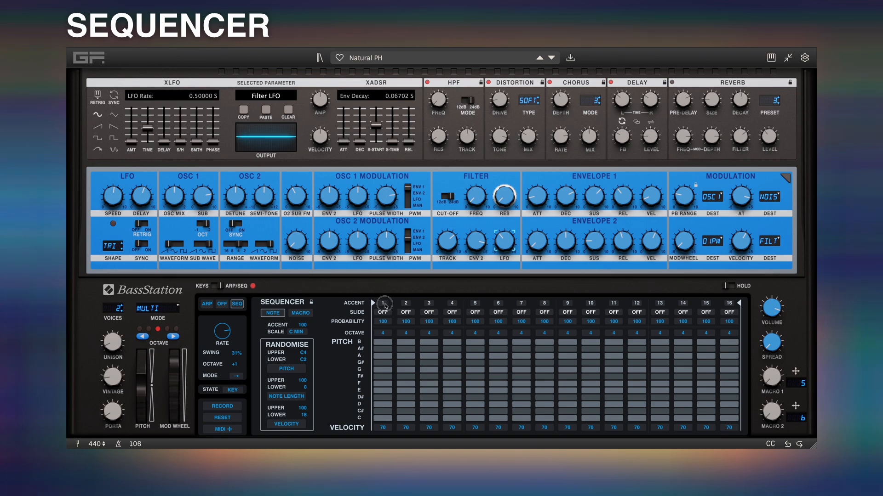
{"action": "left_click", "coordinate": [429, 313]}
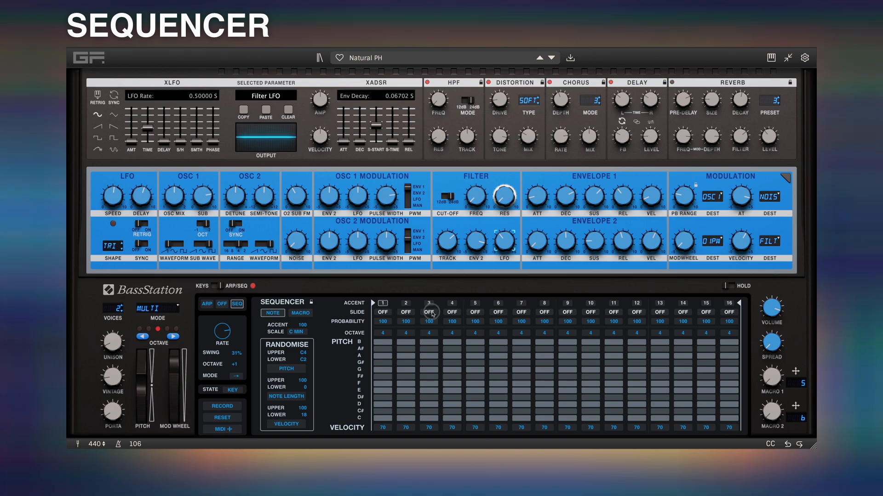
{"action": "left_click", "coordinate": [475, 303]}
{"action": "left_click", "coordinate": [521, 312]}
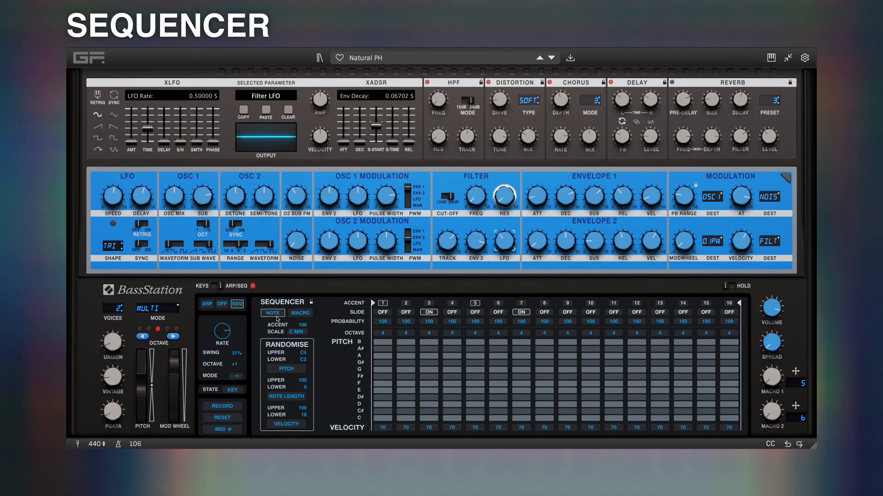
Lock and unlock the sequencer, and switch it from the note grid to the macro lanes
{"action": "left_click", "coordinate": [311, 303]}
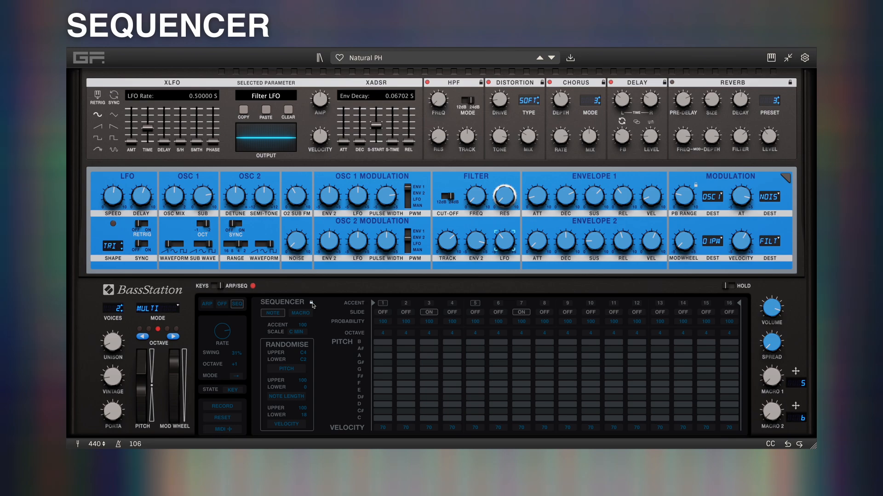
{"action": "left_click", "coordinate": [312, 304]}
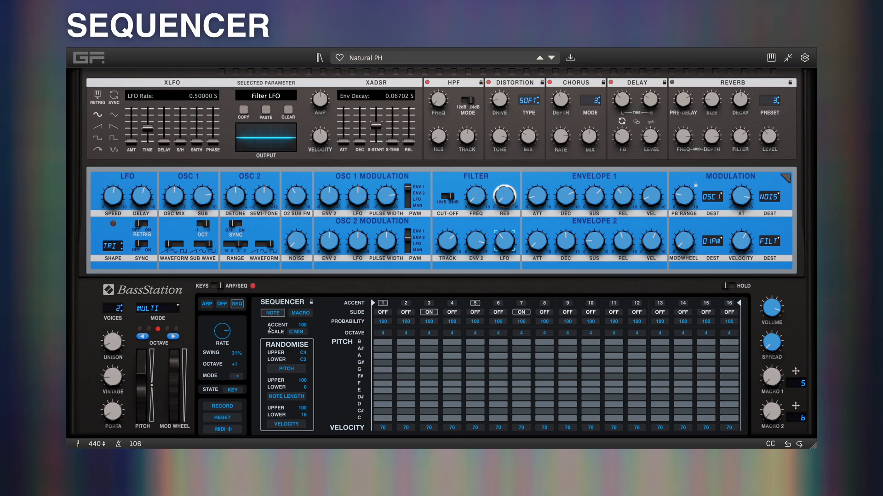
{"action": "left_click", "coordinate": [301, 314]}
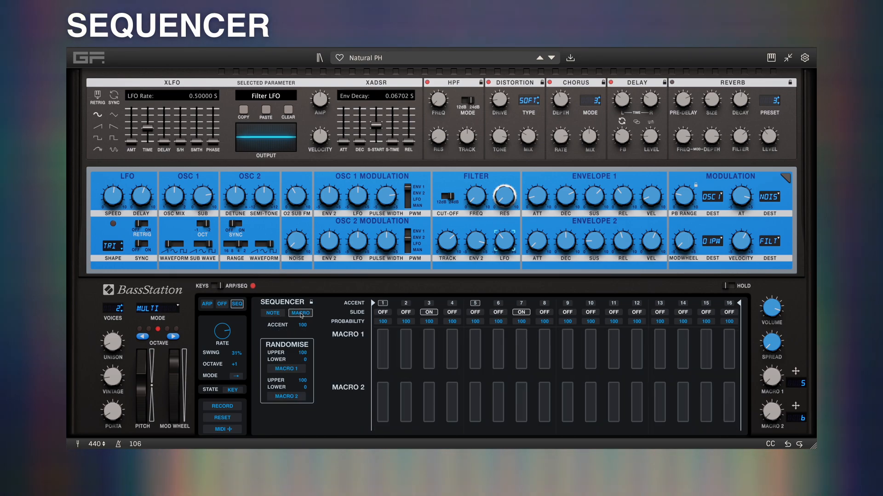
Flip between the sequencer's note grid and macro lanes, return to the note grid, and set the accent amount to 50
{"action": "left_click", "coordinate": [270, 314]}
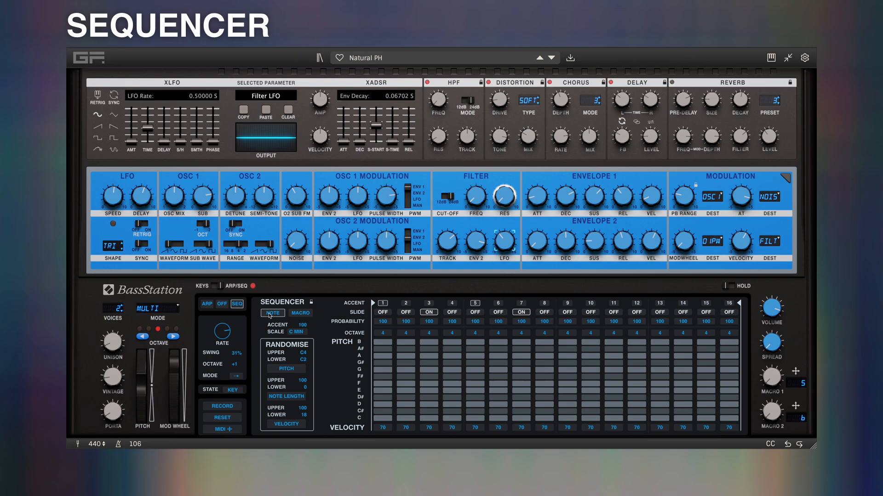
{"action": "left_click", "coordinate": [295, 314]}
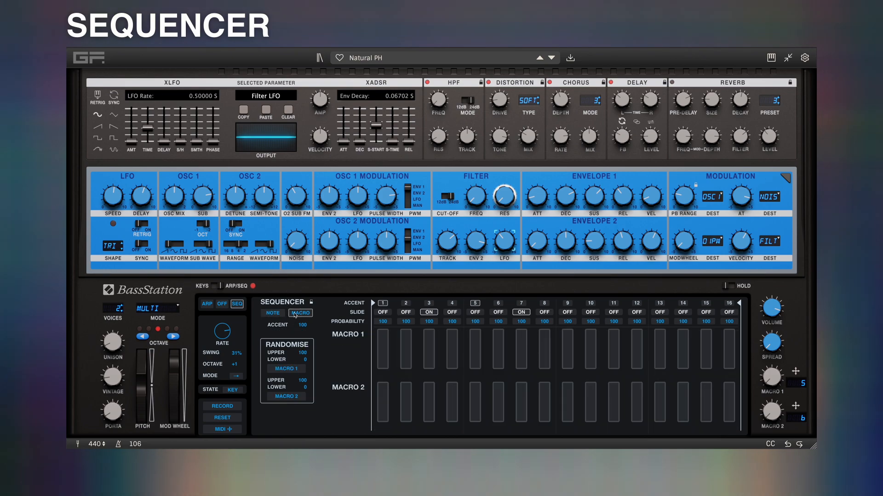
{"action": "left_click", "coordinate": [273, 314]}
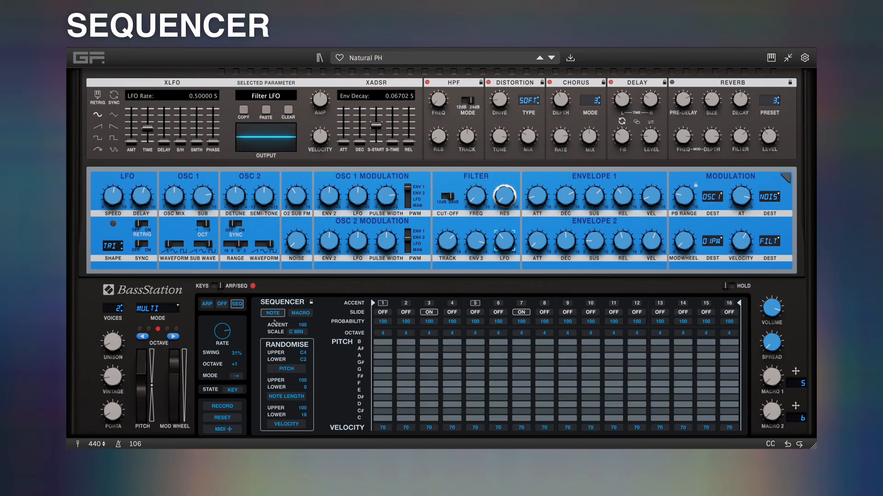
{"action": "left_click_drag", "start_coordinate": [304, 325], "coordinate": [302, 362]}
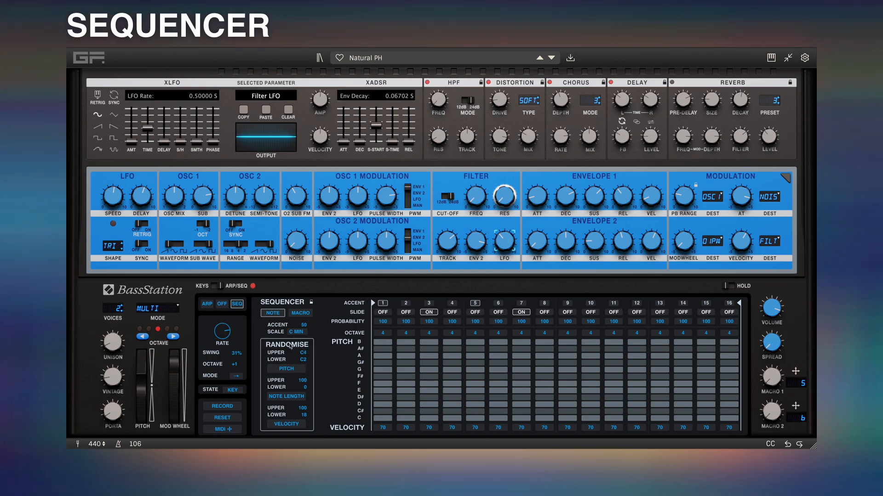
Set the sequencer's scale to F minor
{"action": "left_click", "coordinate": [301, 332]}
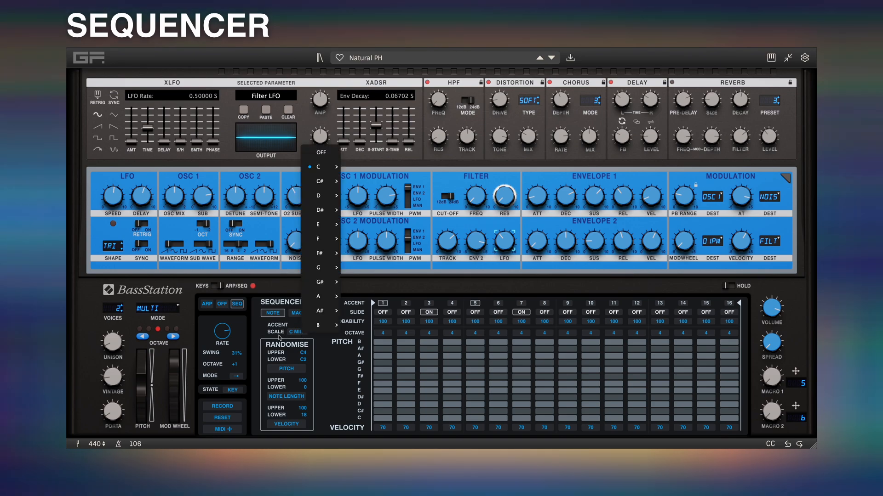
{"action": "left_click", "coordinate": [298, 333]}
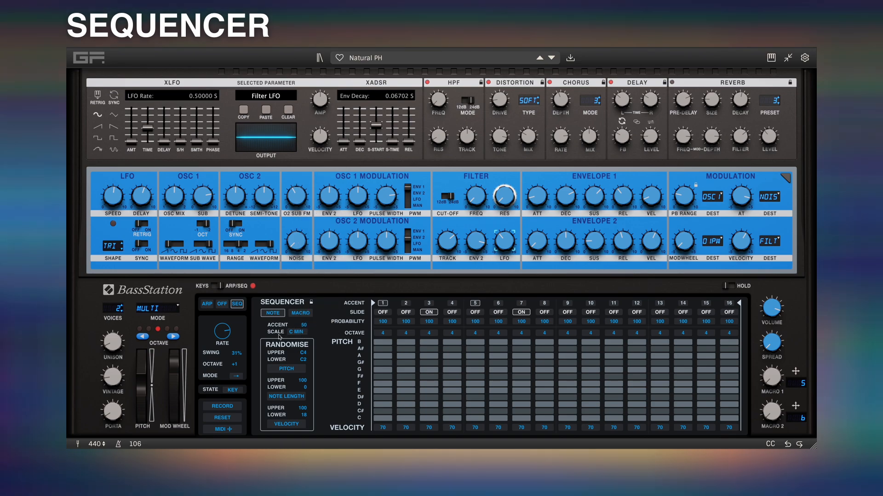
{"action": "left_click", "coordinate": [303, 334]}
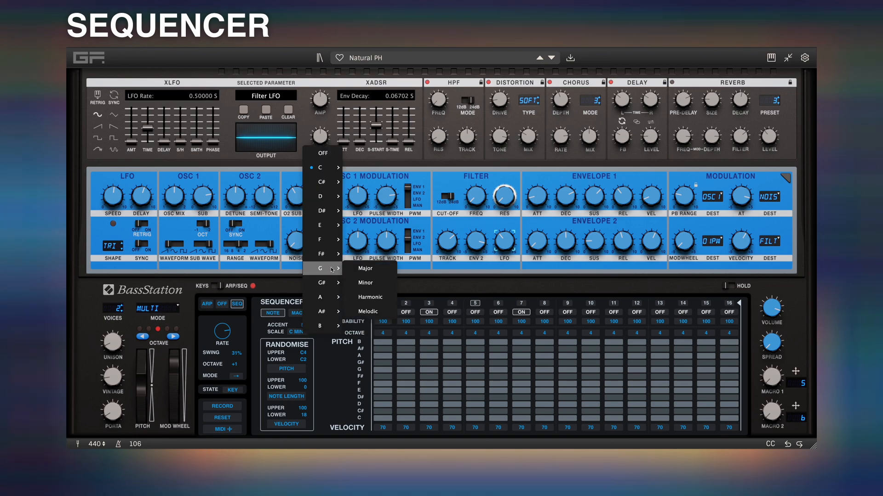
{"action": "mouse_move", "coordinate": [339, 171]}
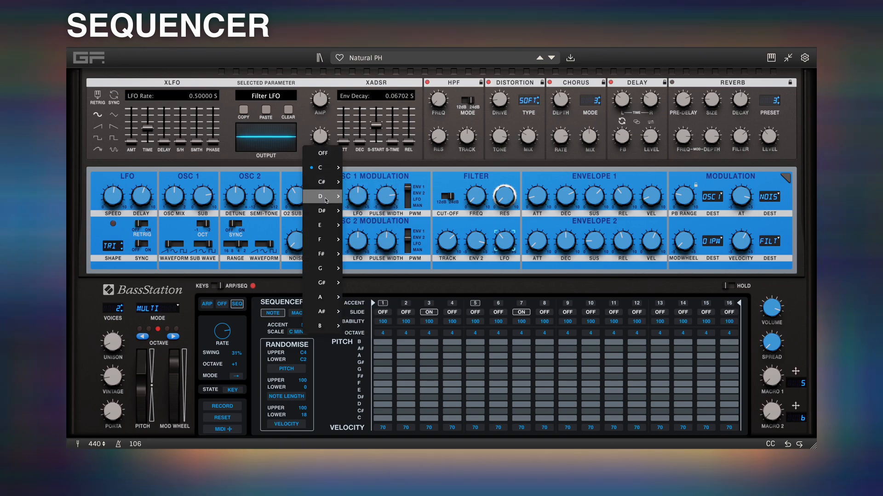
{"action": "mouse_move", "coordinate": [325, 241]}
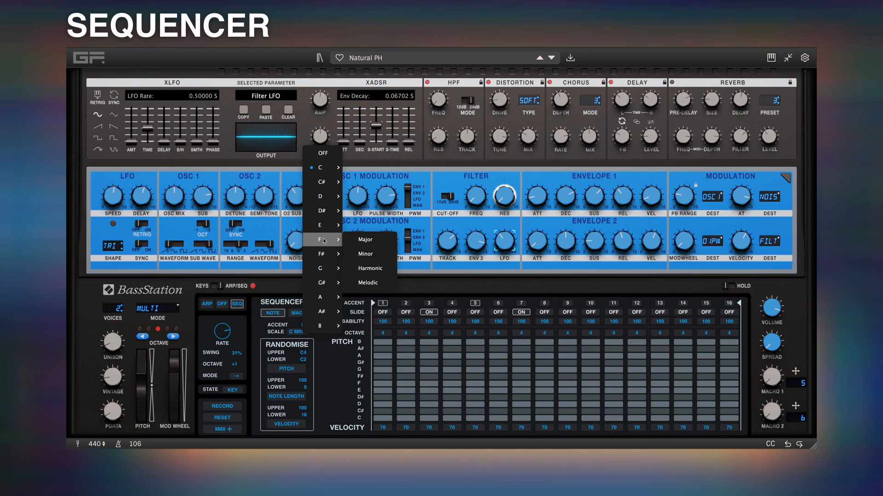
{"action": "left_click", "coordinate": [368, 255]}
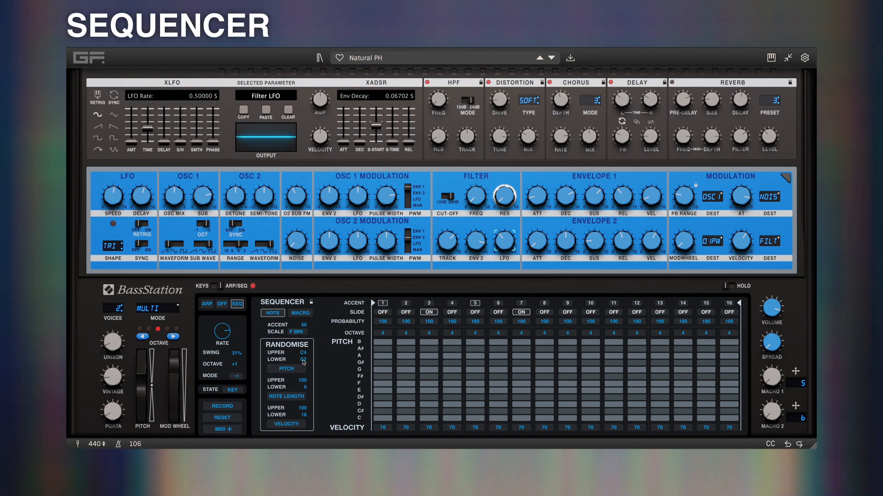
Set the randomise limits to pitch C3–C5, note length 25–100 and velocity 35–90, and randomise all three across the pattern
{"action": "left_click_drag", "start_coordinate": [304, 362], "coordinate": [306, 347]}
{"action": "left_click_drag", "start_coordinate": [308, 389], "coordinate": [304, 411]}
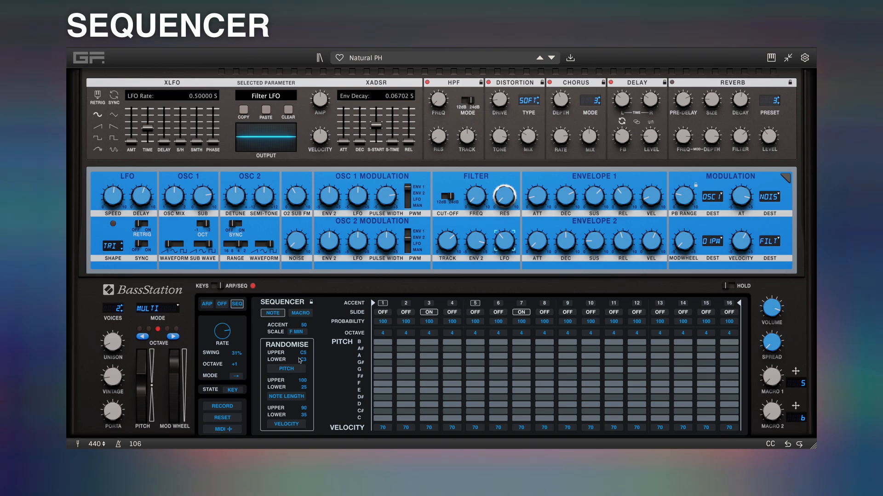
{"action": "left_click", "coordinate": [294, 371]}
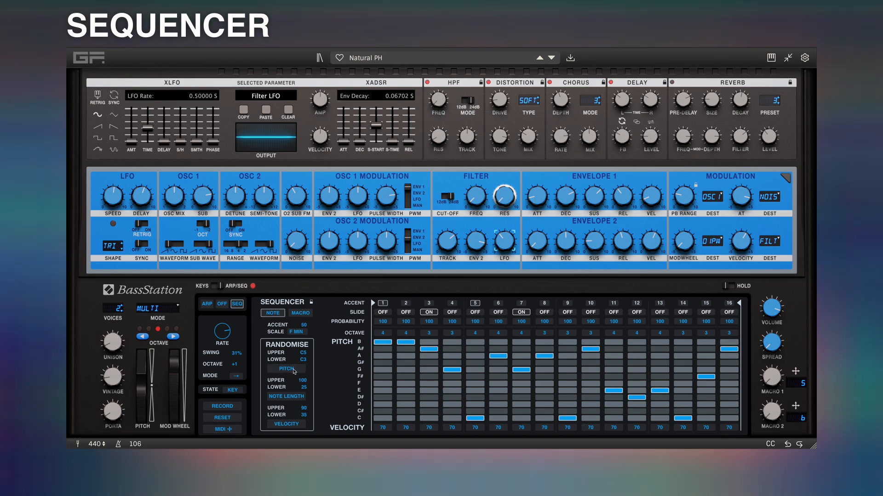
{"action": "left_click", "coordinate": [287, 398]}
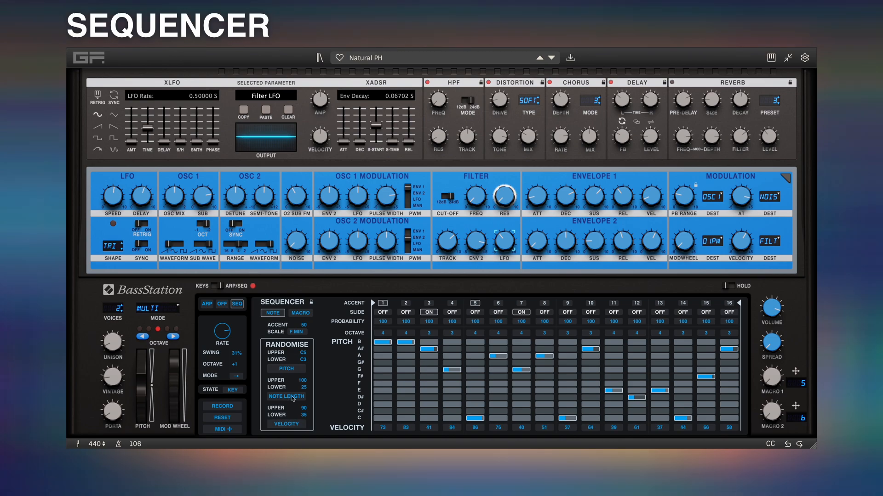
{"action": "left_click", "coordinate": [288, 369]}
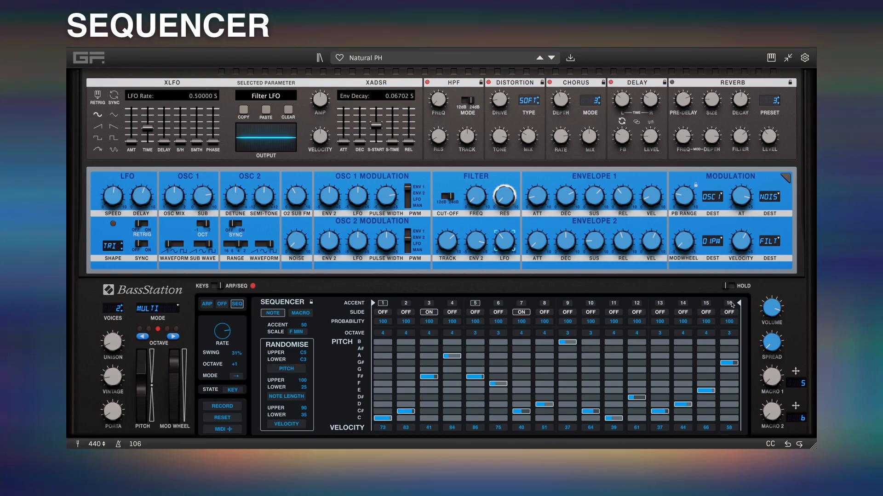
Limit the sequencer's playback range to steps 1 through 8
{"action": "left_click_drag", "start_coordinate": [738, 304], "coordinate": [555, 304]}
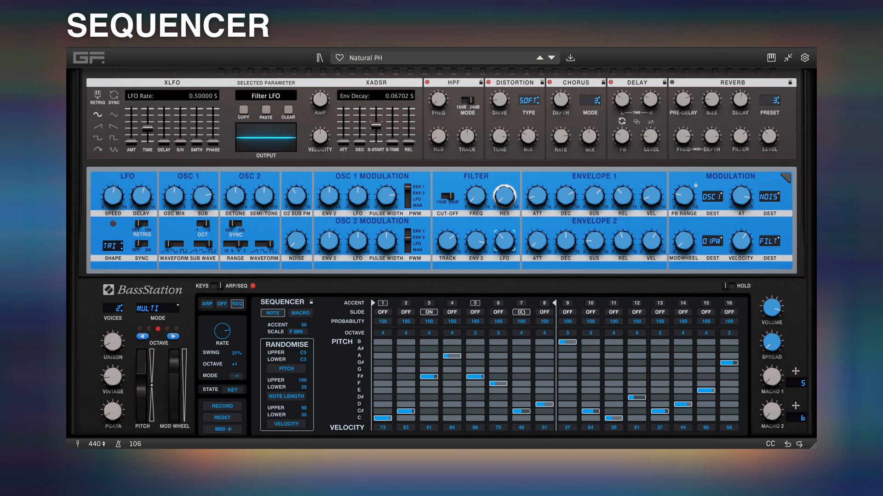
{"action": "mouse_move", "coordinate": [398, 307]}
{"action": "left_mouse_down"}
{"action": "mouse_move", "coordinate": [626, 305]}
{"action": "mouse_move", "coordinate": [378, 312]}
{"action": "left_mouse_up"}
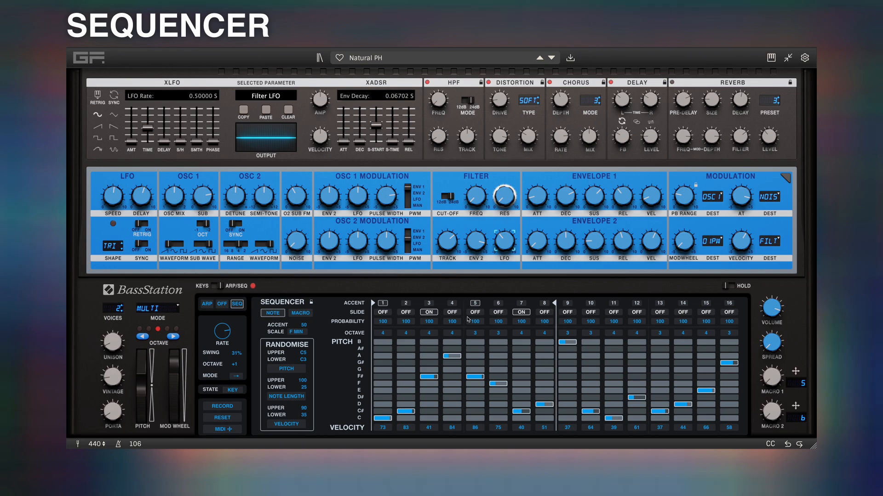
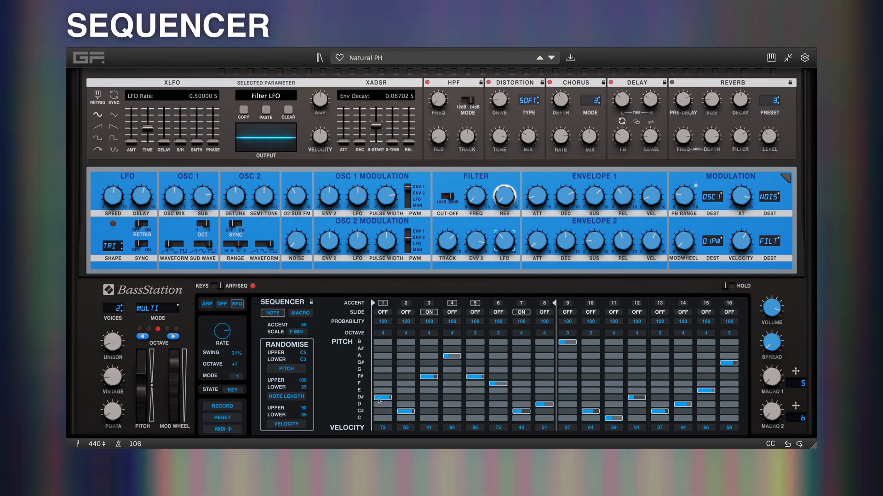
Clear step 1's note, enter it again at D#, and shorten its length
{"action": "left_click", "coordinate": [375, 377]}
{"action": "left_click", "coordinate": [376, 377]}
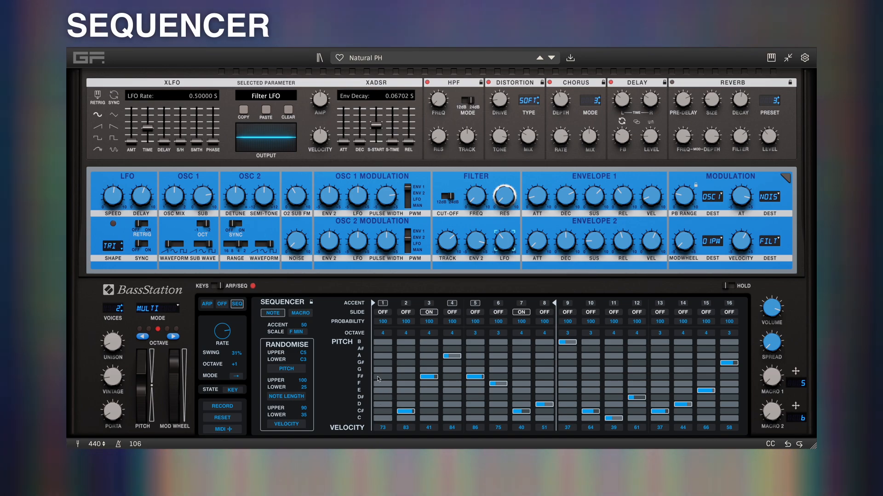
{"action": "left_click", "coordinate": [377, 398]}
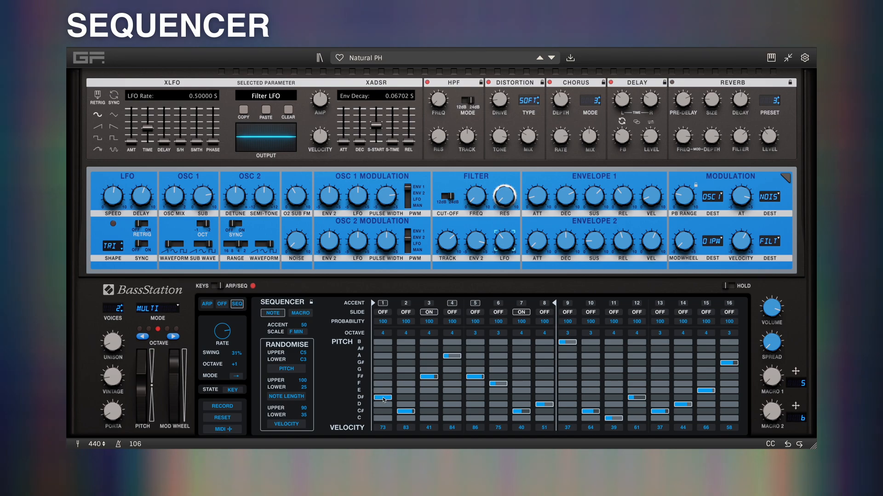
{"action": "mouse_move", "coordinate": [390, 400]}
{"action": "left_mouse_down"}
{"action": "mouse_move", "coordinate": [371, 401]}
{"action": "mouse_move", "coordinate": [379, 400]}
{"action": "left_mouse_up"}
Try step 2's note on F and return it to C#
{"action": "left_click", "coordinate": [406, 384]}
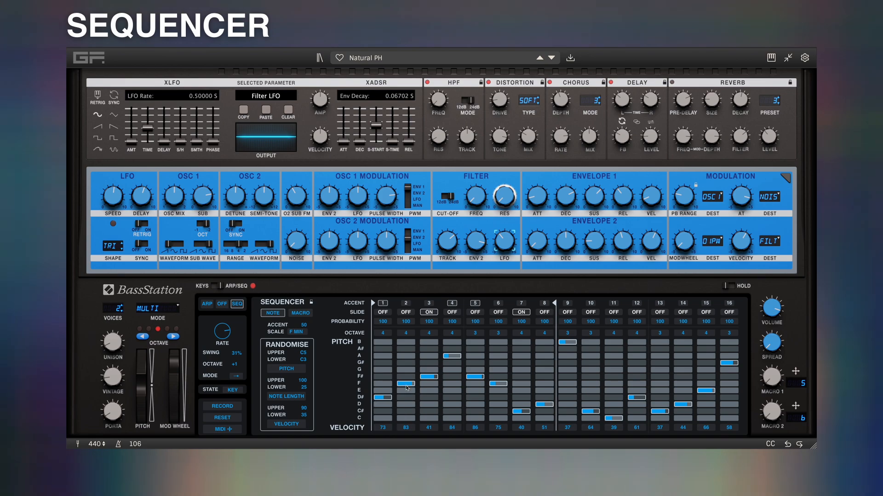
{"action": "left_click", "coordinate": [405, 413]}
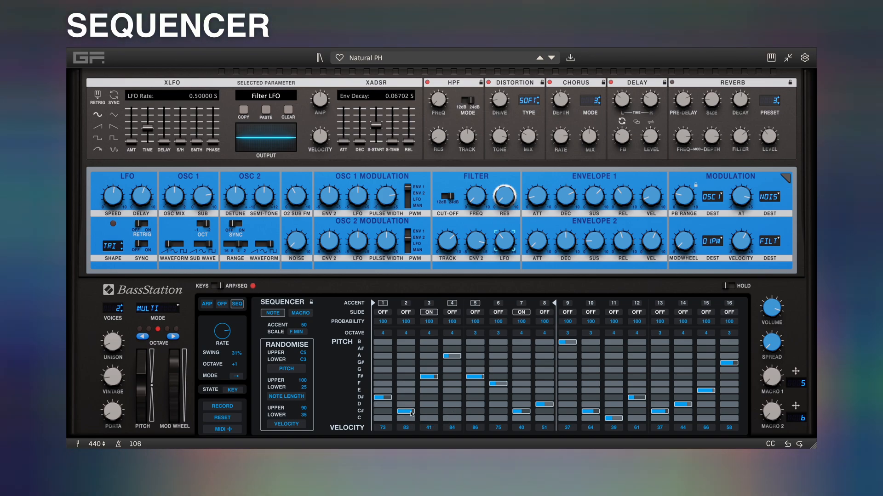
Move step 1's note to C, with its octave at 2 and its velocity at 95
{"action": "left_click", "coordinate": [381, 418]}
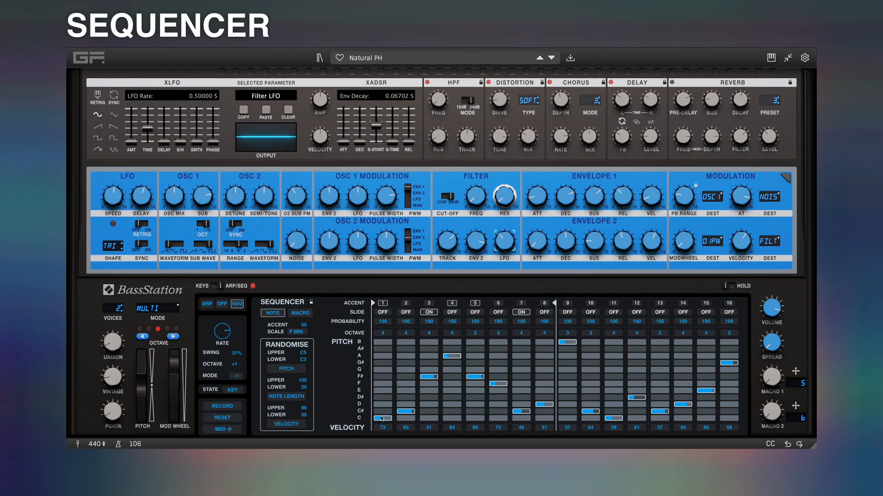
{"action": "mouse_move", "coordinate": [385, 333]}
{"action": "left_mouse_down"}
{"action": "mouse_move", "coordinate": [387, 322]}
{"action": "mouse_move", "coordinate": [387, 351]}
{"action": "left_mouse_up"}
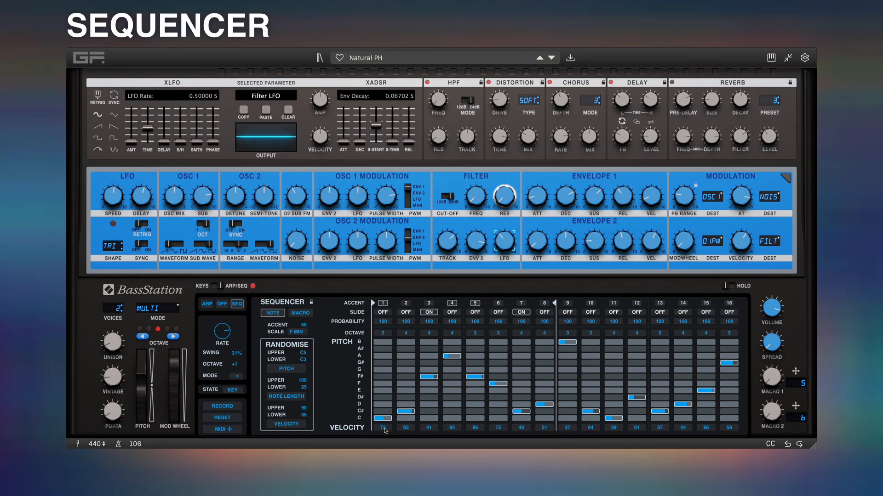
{"action": "left_click_drag", "start_coordinate": [386, 427], "coordinate": [389, 416]}
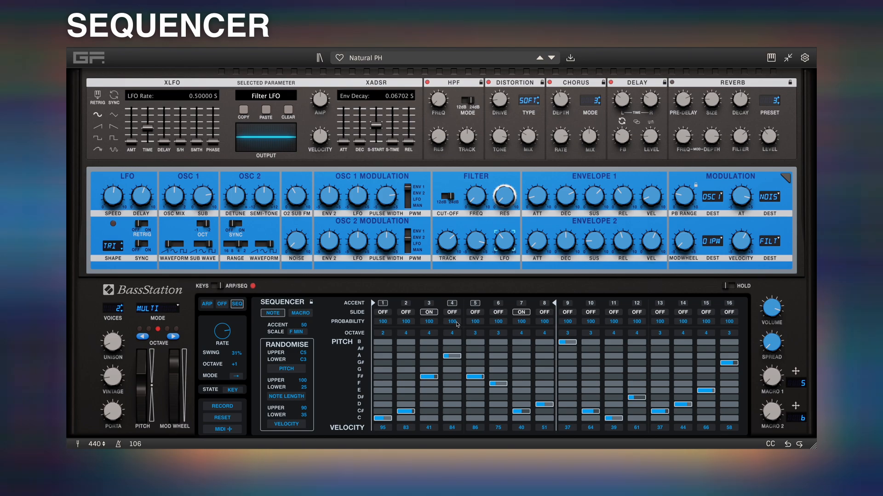
Set the play probability to 75 on step 4, 50 on step 8 and 85 on step 2
{"action": "left_click_drag", "start_coordinate": [457, 325], "coordinate": [455, 341]}
{"action": "left_click_drag", "start_coordinate": [545, 324], "coordinate": [546, 360]}
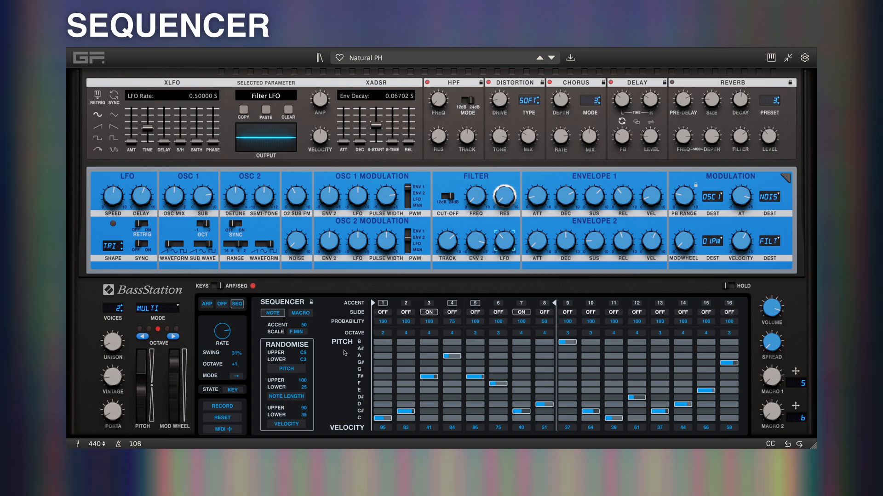
{"action": "left_click_drag", "start_coordinate": [407, 322], "coordinate": [409, 333]}
Show the sequencer's macro lanes and randomise the values of both Macro 1 and Macro 2
{"action": "left_click", "coordinate": [301, 313]}
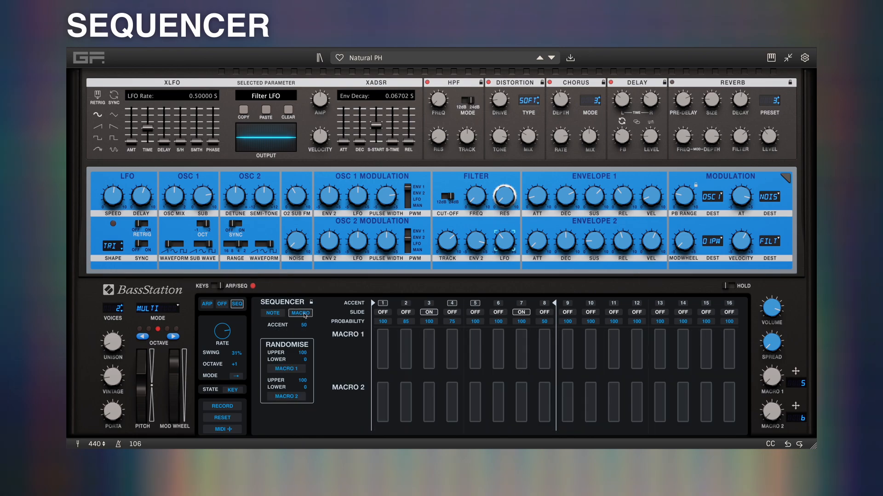
{"action": "left_click", "coordinate": [296, 369]}
{"action": "left_click", "coordinate": [297, 396]}
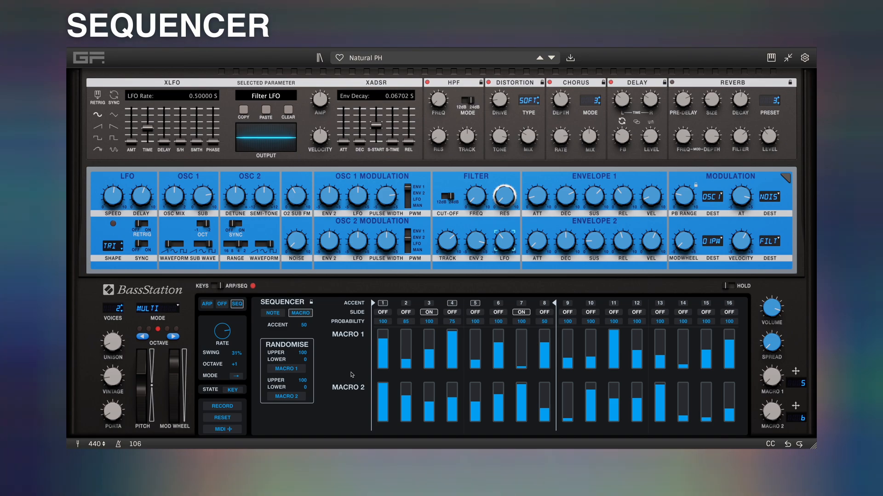
Adjust the Macro 1 levels by hand on steps 2 and 4 through 8, and randomise the Macro 2 lane again
{"action": "left_click", "coordinate": [406, 348]}
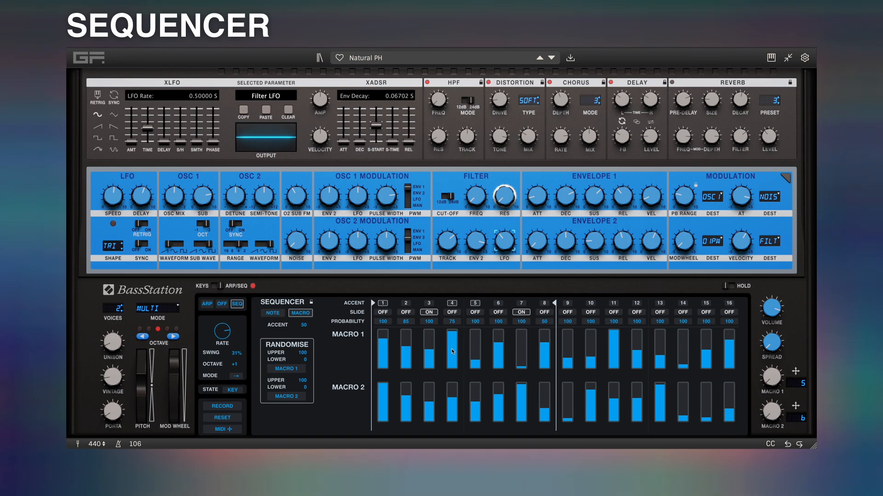
{"action": "left_click", "coordinate": [452, 359]}
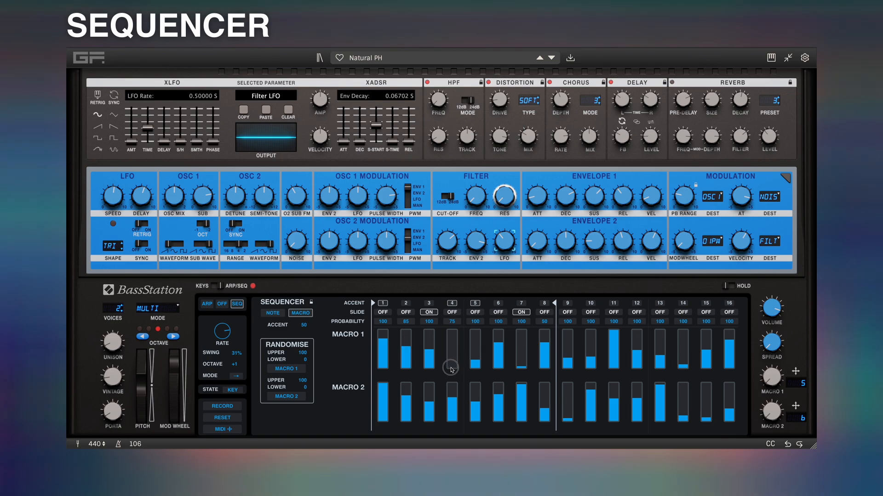
{"action": "left_click", "coordinate": [521, 357]}
{"action": "left_click", "coordinate": [545, 335]}
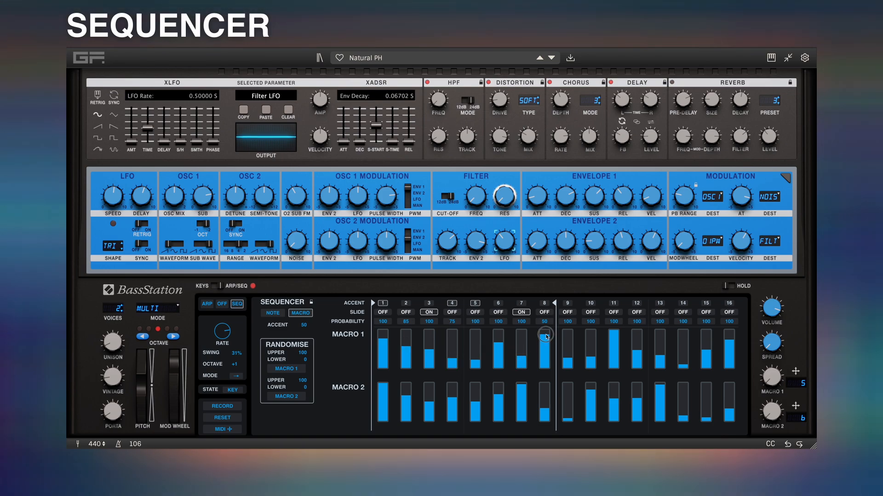
{"action": "left_click", "coordinate": [474, 364]}
{"action": "left_click", "coordinate": [499, 349]}
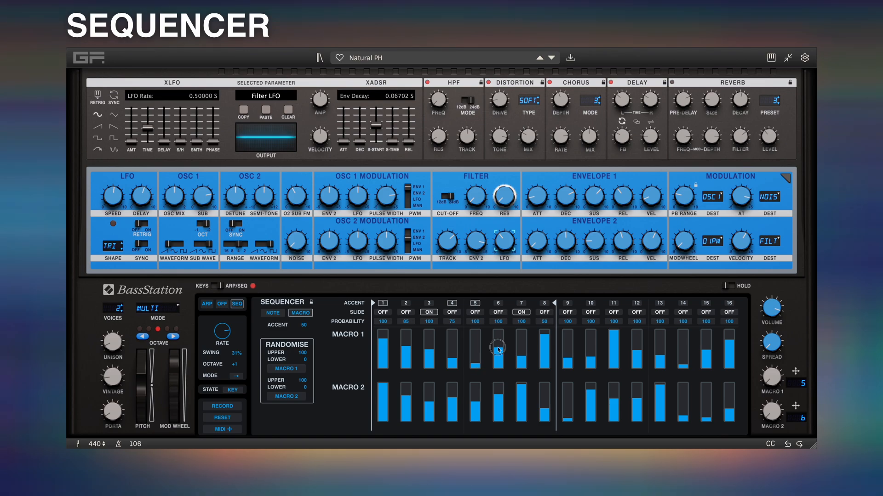
{"action": "left_click", "coordinate": [297, 398]}
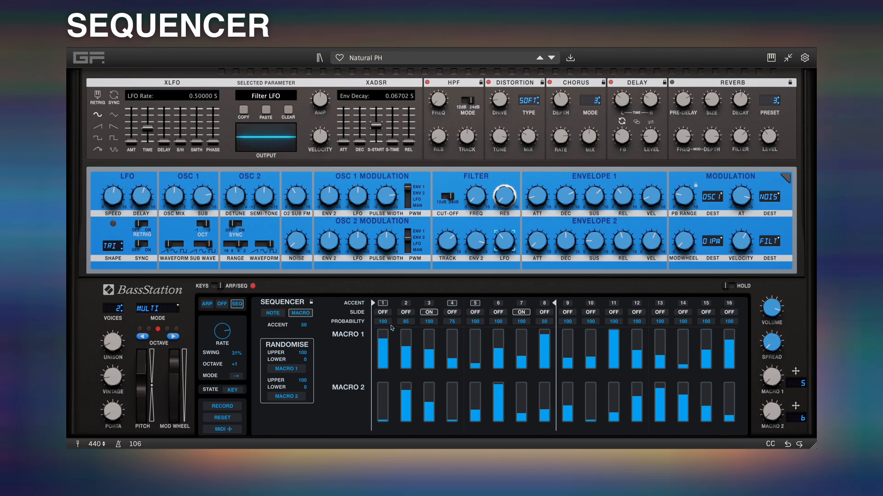
Return to the note grid and set the velocity of all 16 steps together to 89
{"action": "left_click", "coordinate": [265, 314]}
{"action": "left_click", "coordinate": [382, 428]}
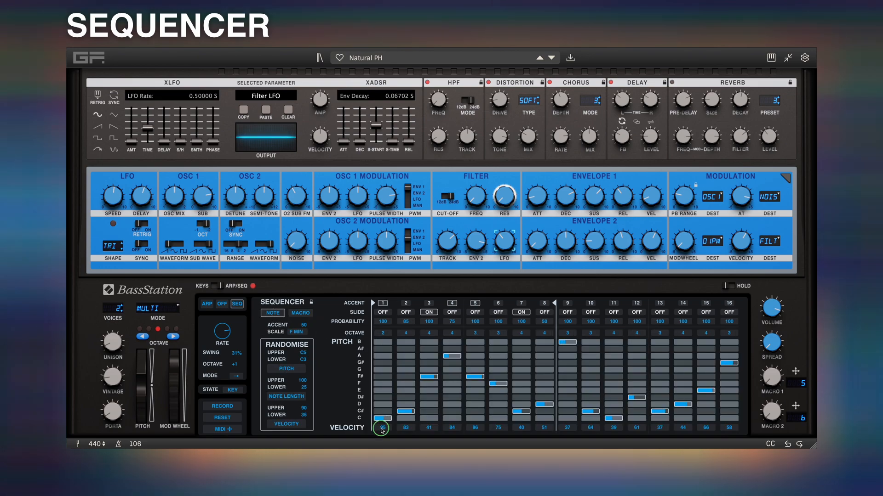
{"action": "left_click_drag", "start_coordinate": [383, 428], "coordinate": [384, 417]}
{"action": "left_click_drag", "start_coordinate": [384, 427], "coordinate": [384, 434]}
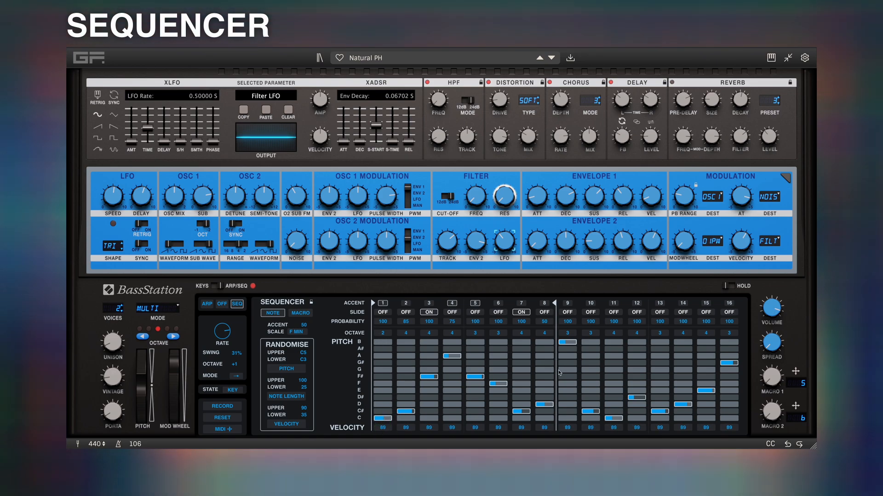
{"action": "mouse_move", "coordinate": [569, 354]}
{"action": "left_mouse_down"}
{"action": "mouse_move", "coordinate": [681, 384]}
{"action": "mouse_move", "coordinate": [721, 406]}
{"action": "left_mouse_up"}
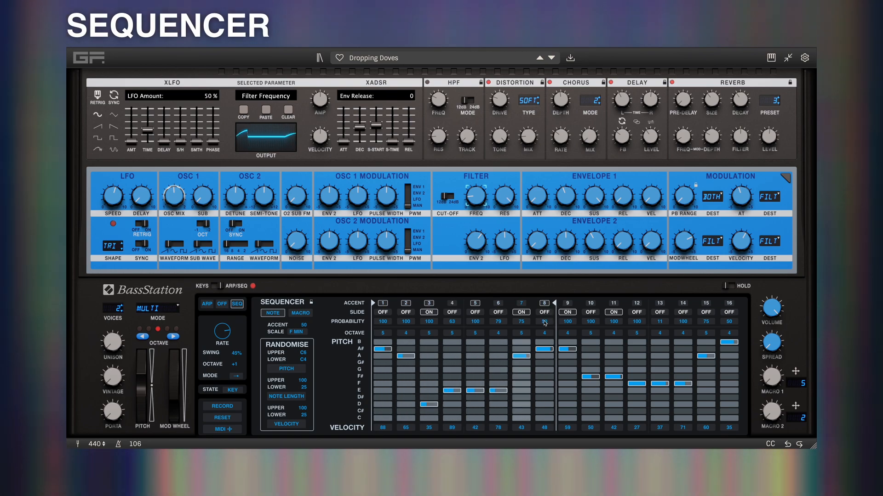
Set probability to 27 on step 8, 33 on step 4 and 99 on step 7; repitch step 4 to A and step 5 to F#
{"action": "left_click_drag", "start_coordinate": [544, 322], "coordinate": [543, 334]}
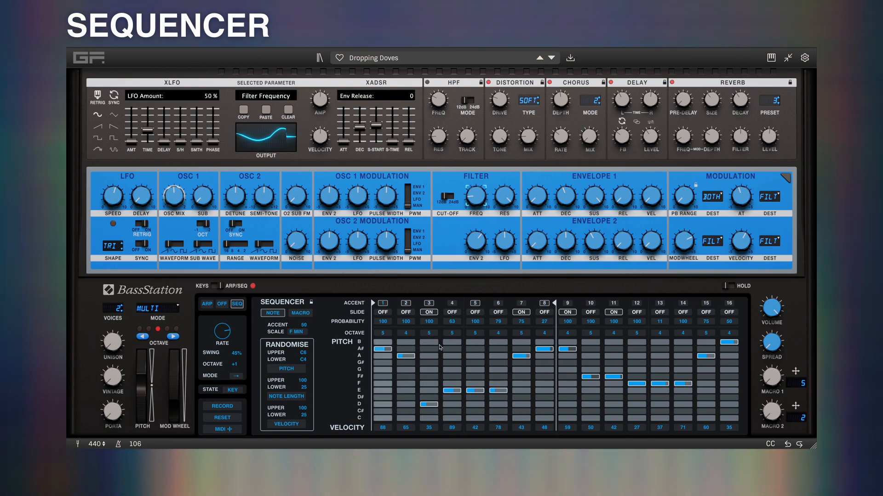
{"action": "left_click", "coordinate": [451, 355]}
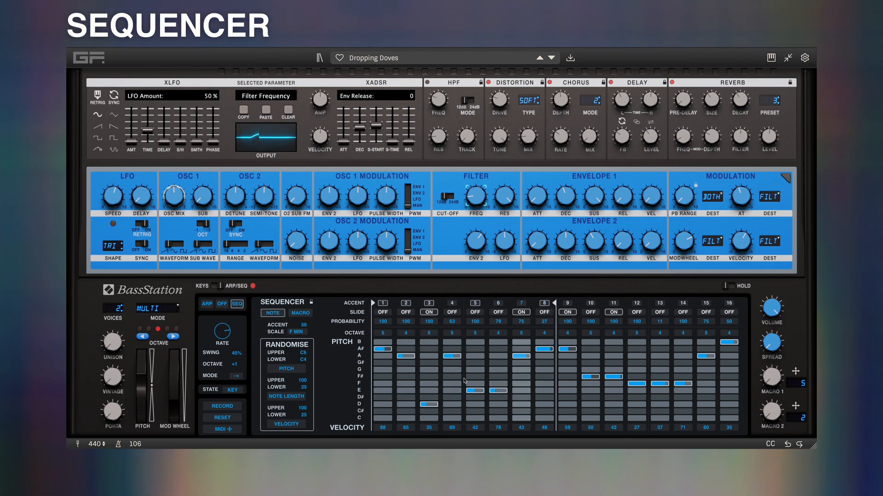
{"action": "left_click", "coordinate": [475, 379]}
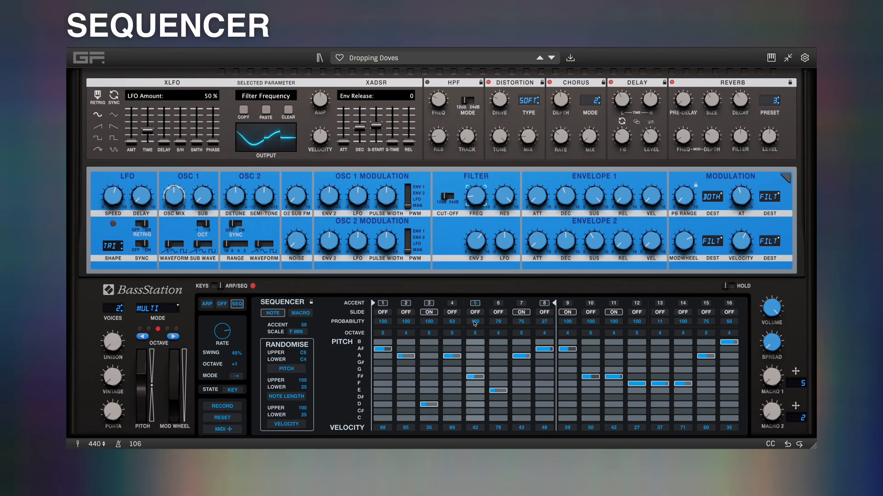
{"action": "left_click_drag", "start_coordinate": [456, 324], "coordinate": [457, 337]}
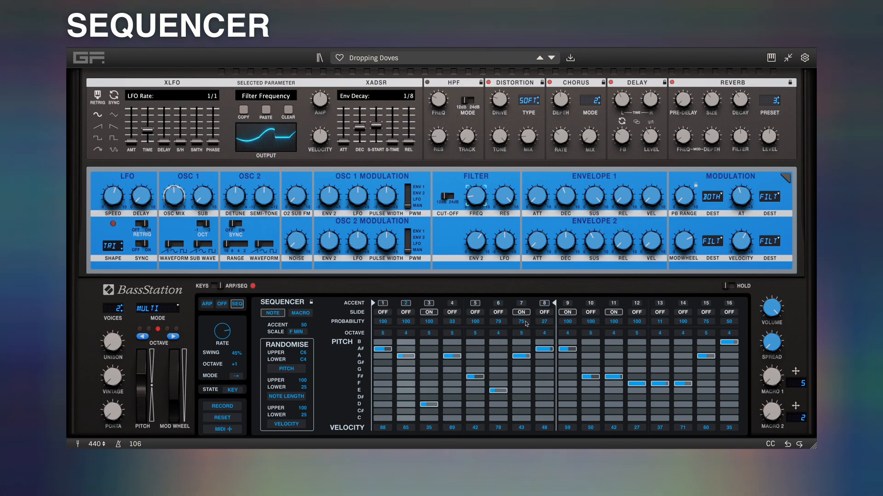
{"action": "left_click_drag", "start_coordinate": [522, 322], "coordinate": [525, 306]}
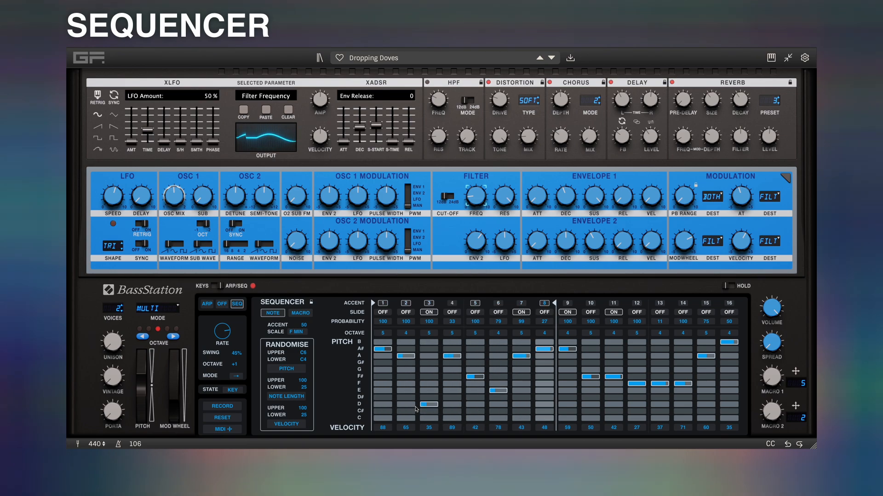
Show the macro lanes, redraw the Macro 1 levels on steps 1 through 4, 6 and 7, and raise Macro 2 on steps 5 and 7
{"action": "left_click", "coordinate": [300, 314]}
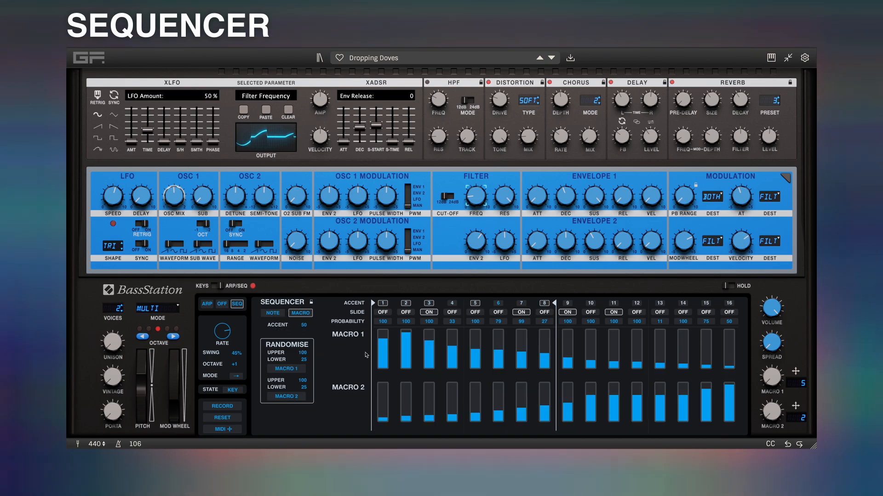
{"action": "left_click_drag", "start_coordinate": [386, 366], "coordinate": [455, 324]}
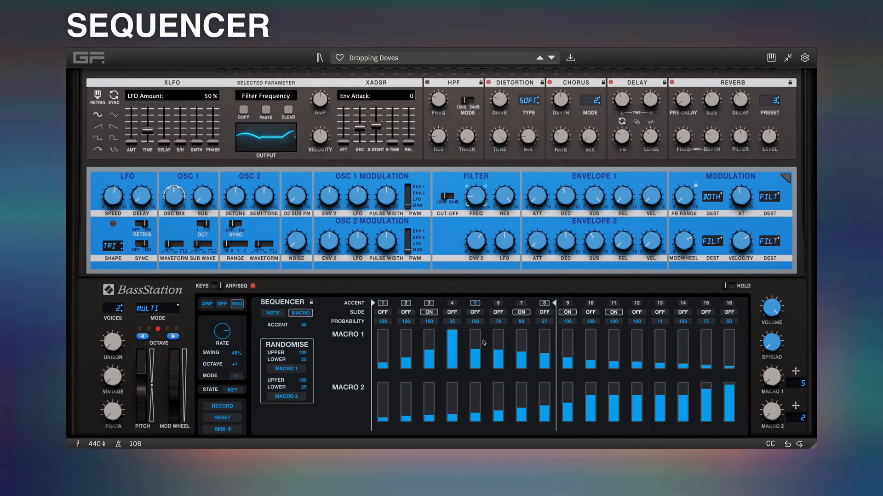
{"action": "left_click", "coordinate": [499, 357]}
{"action": "left_click_drag", "start_coordinate": [499, 357], "coordinate": [521, 334]}
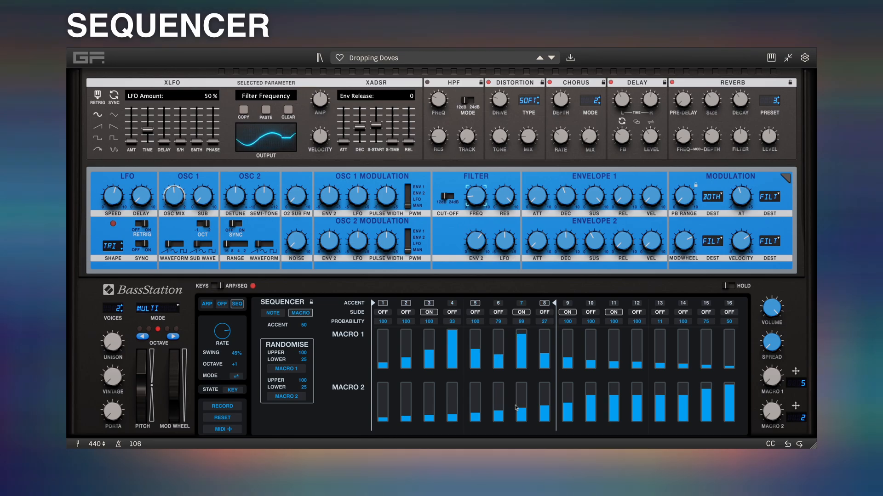
{"action": "left_click_drag", "start_coordinate": [515, 407], "coordinate": [522, 384]}
{"action": "left_click", "coordinate": [474, 395]}
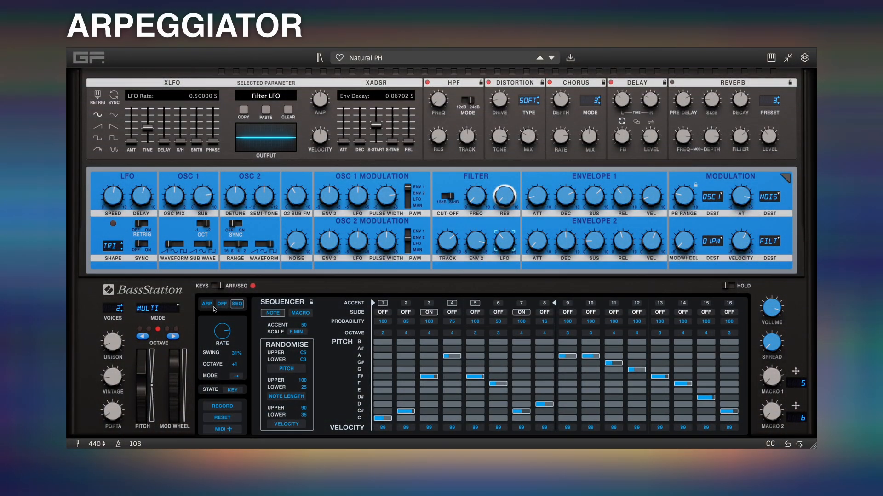
Switch from the sequencer to the arpeggiator, set swing to 18%, octave to -1 and mode to CHO, and lower the probability
{"action": "left_click", "coordinate": [207, 305]}
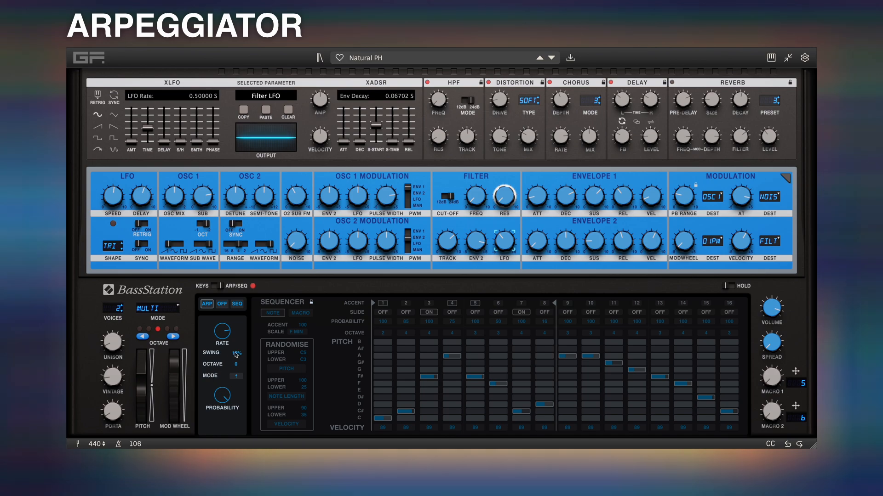
{"action": "left_click_drag", "start_coordinate": [226, 340], "coordinate": [234, 380]}
{"action": "left_click", "coordinate": [233, 380]}
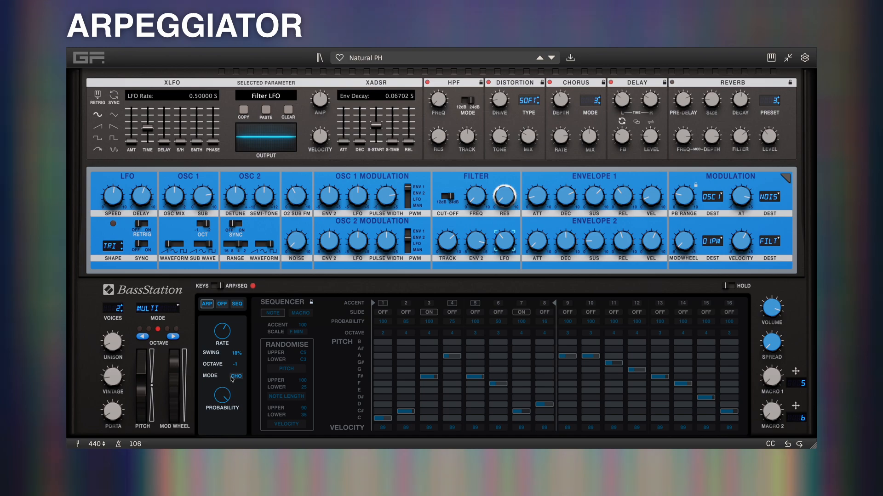
{"action": "left_click_drag", "start_coordinate": [222, 394], "coordinate": [229, 427]}
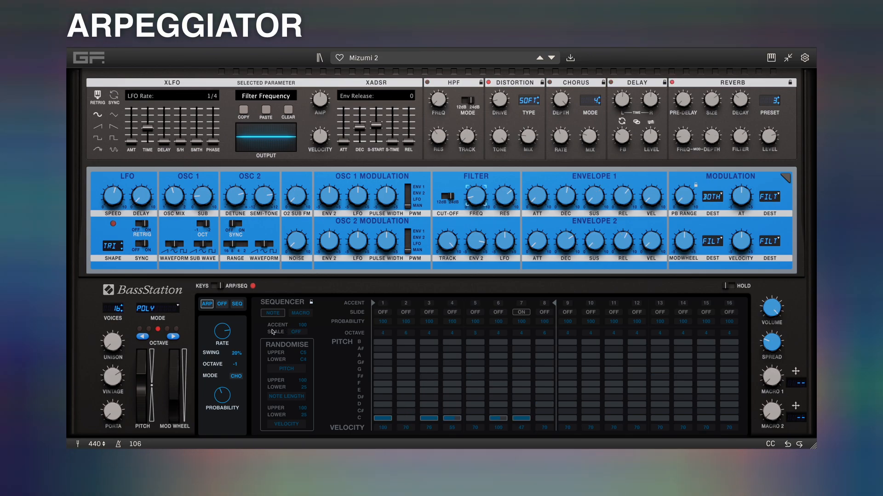
On the Mizumi 2 patch, set the arpeggiator's octave to +1 and its rate to 1/16, and adjust the probability
{"action": "left_click_drag", "start_coordinate": [222, 394], "coordinate": [224, 338]}
{"action": "left_click", "coordinate": [237, 367]}
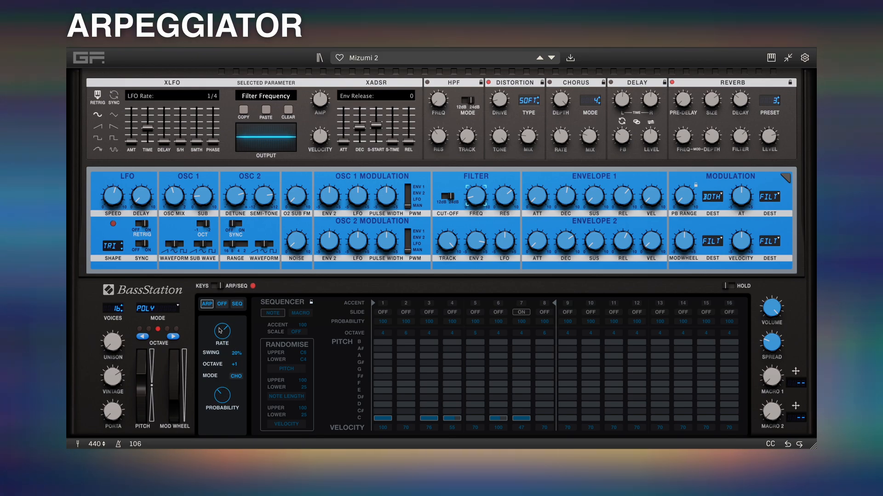
{"action": "left_click_drag", "start_coordinate": [222, 333], "coordinate": [225, 320]}
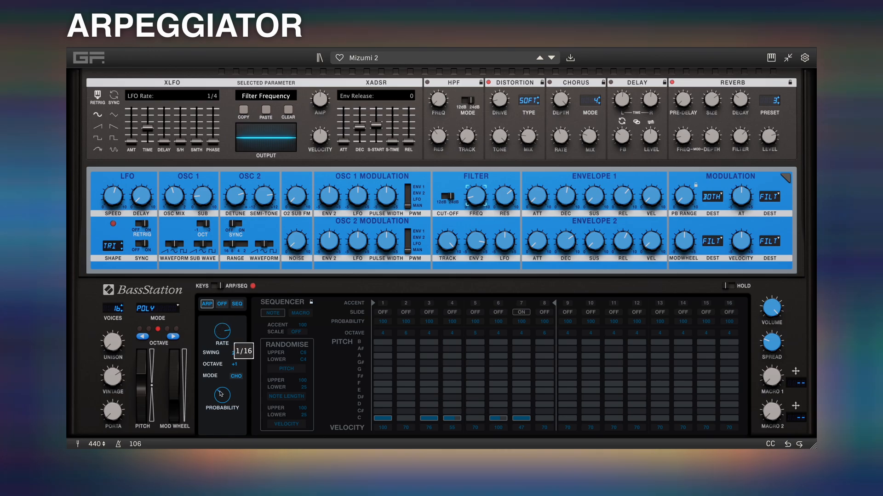
{"action": "left_click_drag", "start_coordinate": [223, 397], "coordinate": [225, 390]}
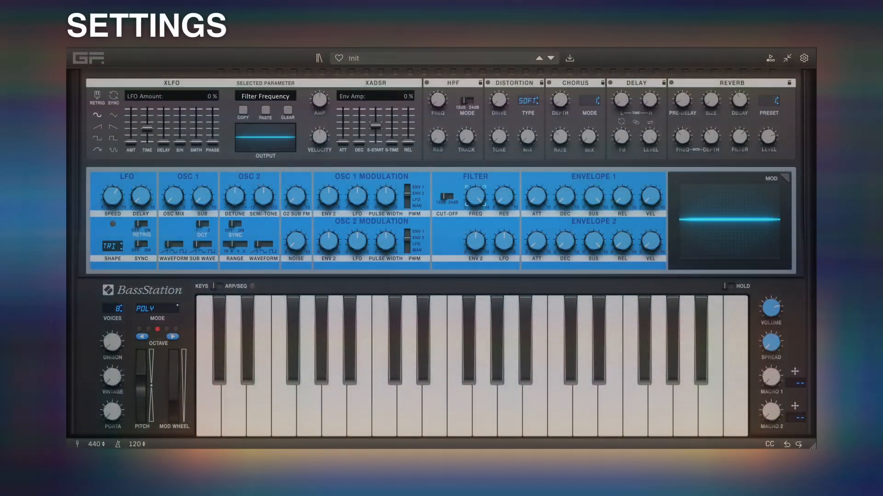
Open the settings and review the audio output device, output channels and the list of active MIDI inputs
{"action": "left_click", "coordinate": [804, 58]}
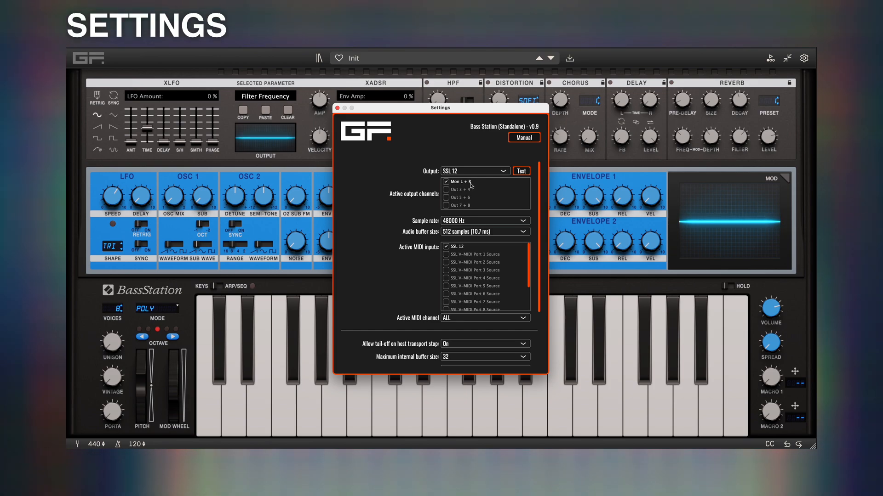
{"action": "left_click", "coordinate": [487, 173]}
{"action": "left_click", "coordinate": [488, 175]}
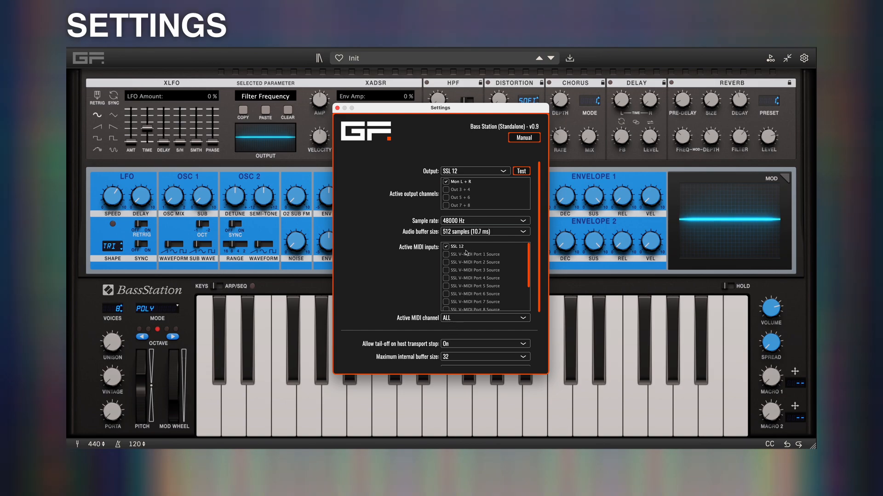
{"action": "scroll", "coordinate": [467, 253], "scroll_direction": "down", "scroll_amount": 5}
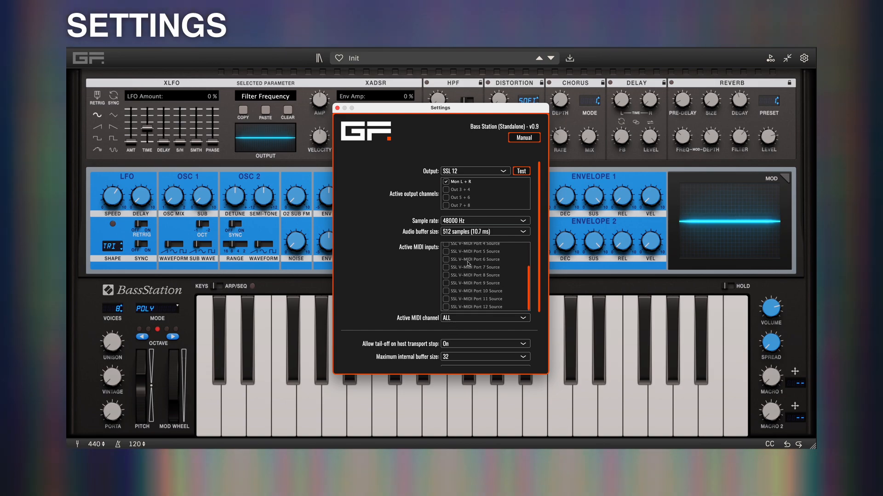
{"action": "scroll", "coordinate": [407, 291], "scroll_direction": "down", "scroll_amount": 5}
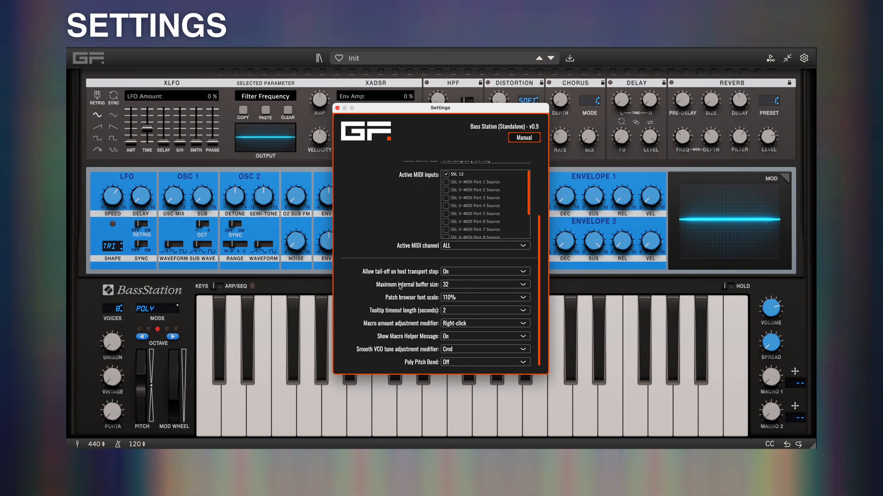
Check the tail-off on host transport stop options and set the maximum internal buffer size to 8 (Better quality)
{"action": "left_click", "coordinate": [485, 274]}
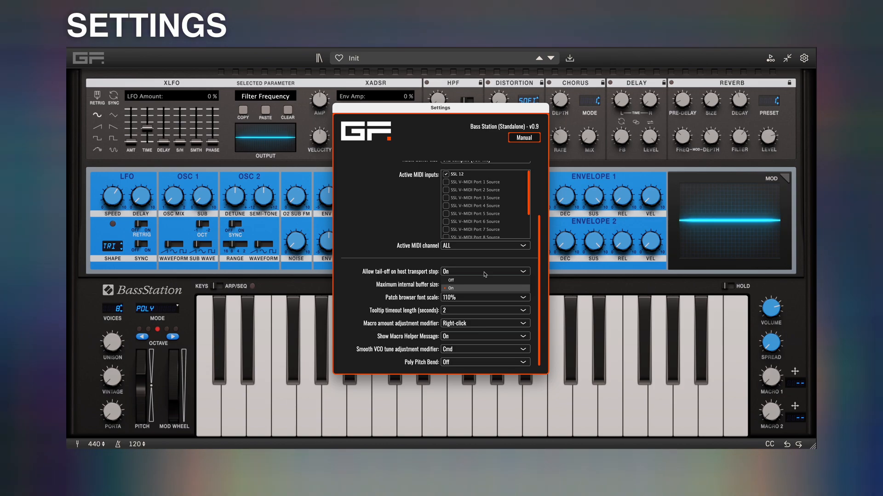
{"action": "left_click", "coordinate": [484, 273]}
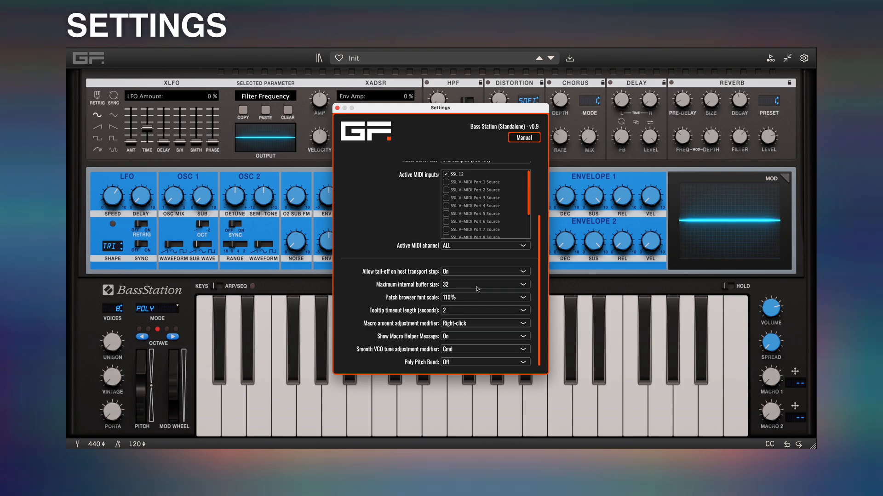
{"action": "left_click", "coordinate": [477, 288]}
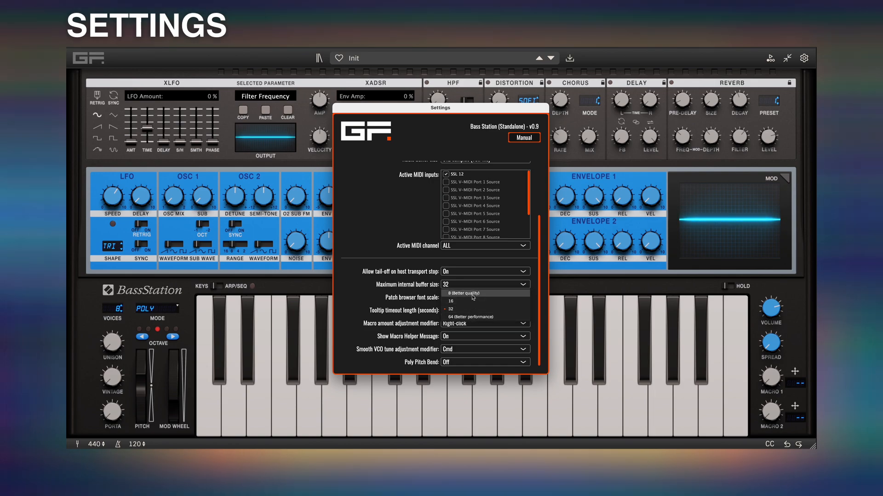
{"action": "left_click", "coordinate": [472, 295]}
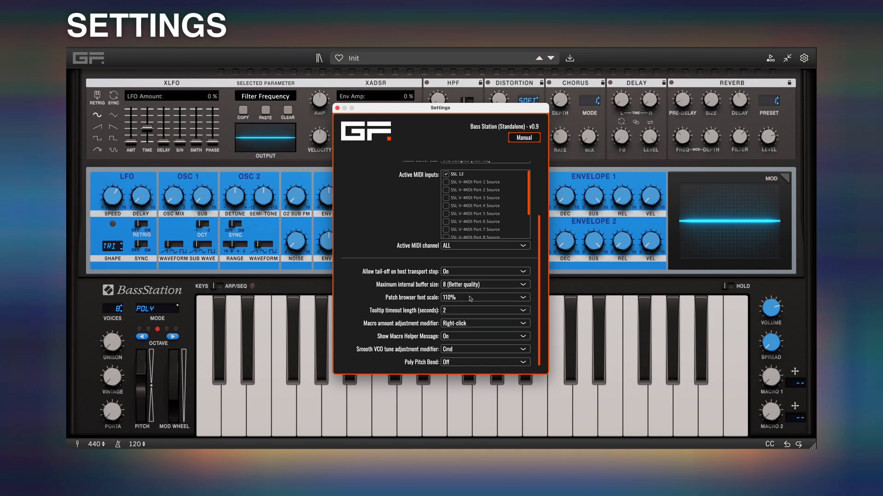
Choose a 110% patch browser font scale, a 2-second tooltip timeout and Right-click as the macro amount adjustment modifier
{"action": "left_click", "coordinate": [518, 301]}
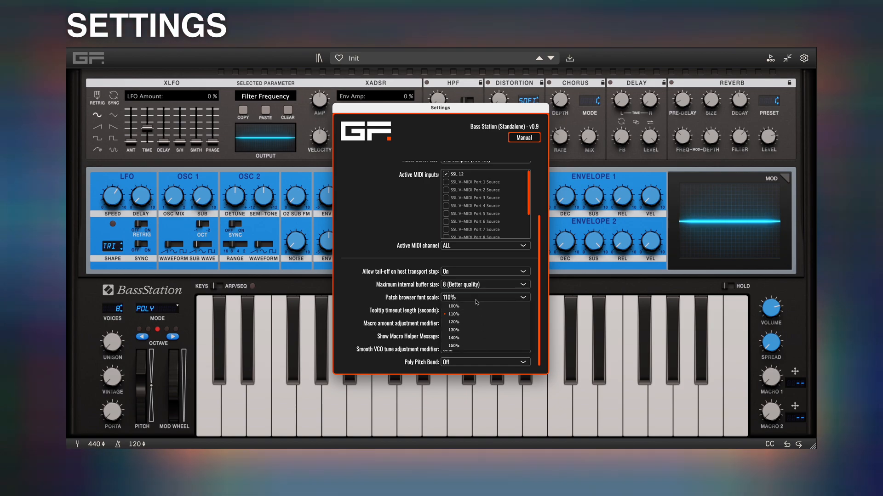
{"action": "left_click", "coordinate": [459, 315]}
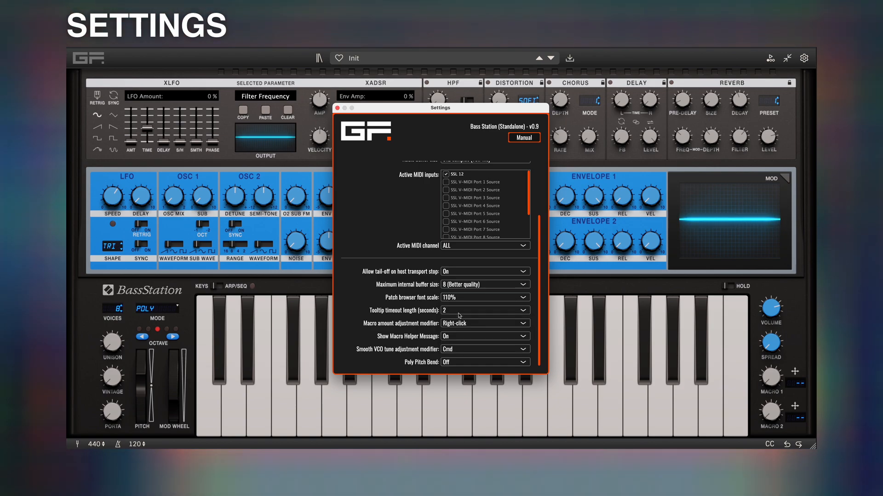
{"action": "left_click", "coordinate": [517, 311]}
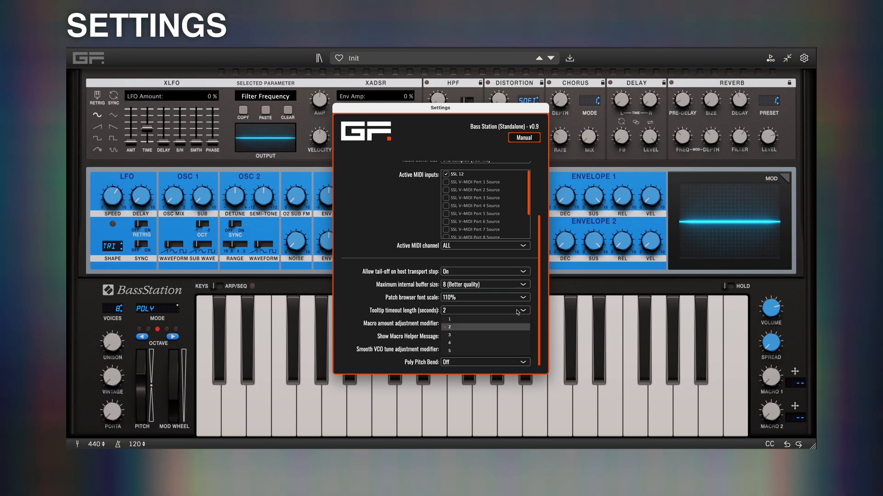
{"action": "left_click", "coordinate": [489, 327]}
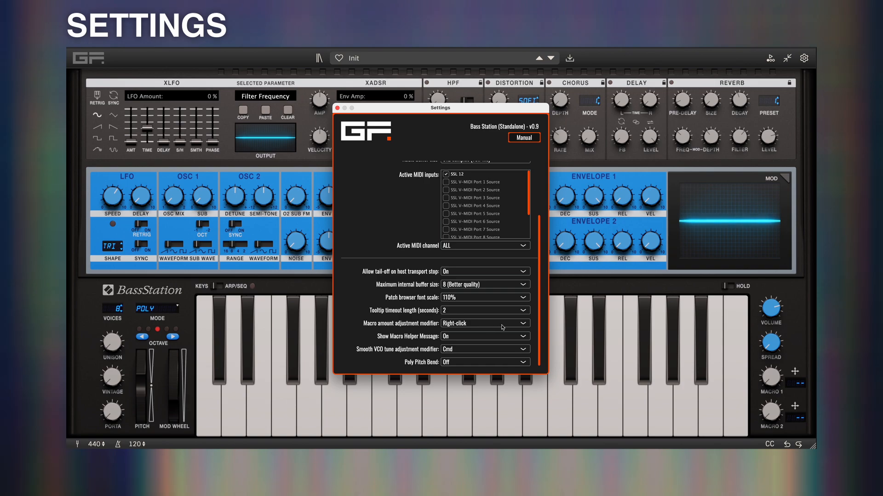
{"action": "left_click", "coordinate": [504, 325]}
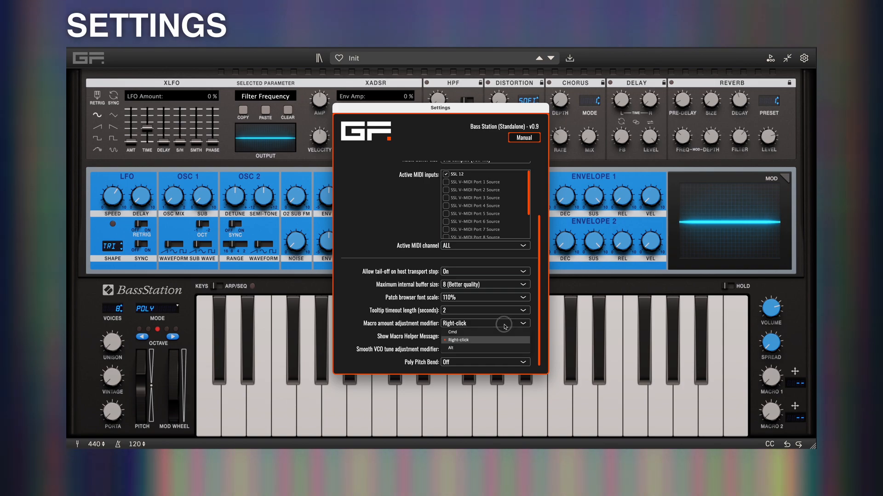
{"action": "left_click", "coordinate": [480, 342]}
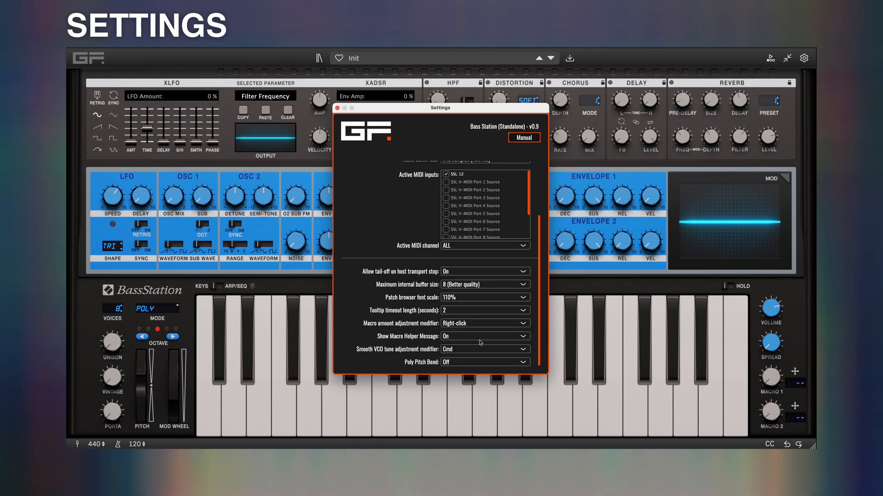
Turn off the macro helper message, choose Cmd as the smooth VCO tune adjustment modifier and open the poly pitch bend options
{"action": "left_click", "coordinate": [503, 338]}
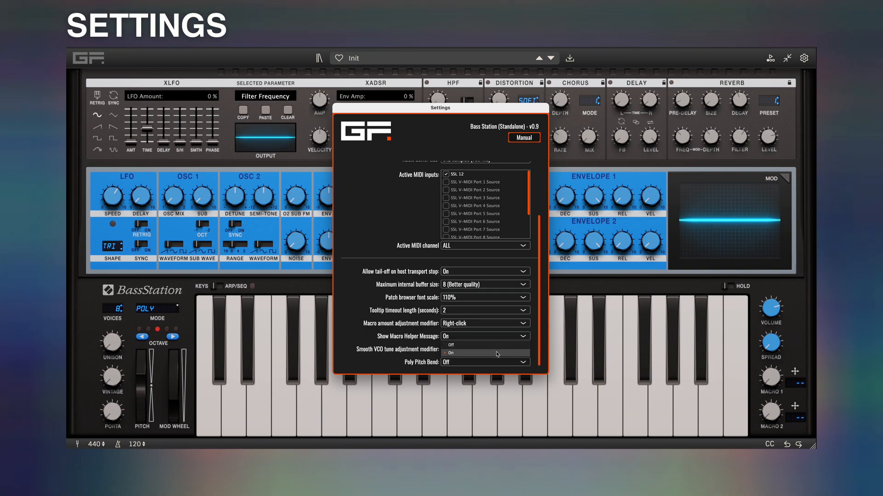
{"action": "left_click", "coordinate": [497, 346]}
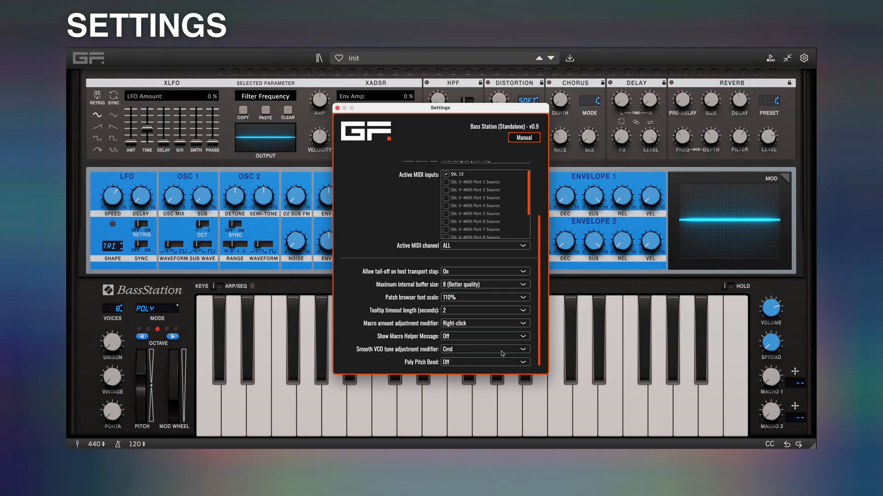
{"action": "left_click", "coordinate": [507, 352]}
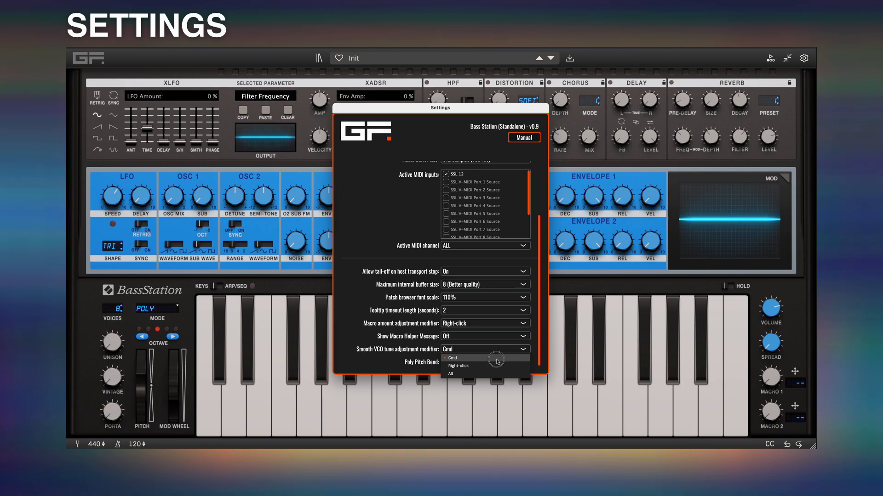
{"action": "left_click", "coordinate": [496, 362]}
{"action": "left_click", "coordinate": [488, 366]}
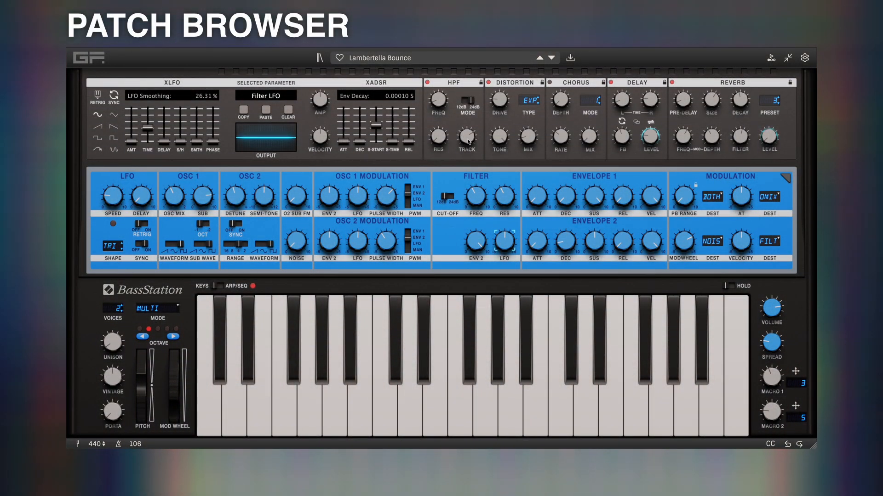
Open the patch browser from the current Lambertella Bounce patch to view its columns, and close it again
{"action": "left_click", "coordinate": [392, 59]}
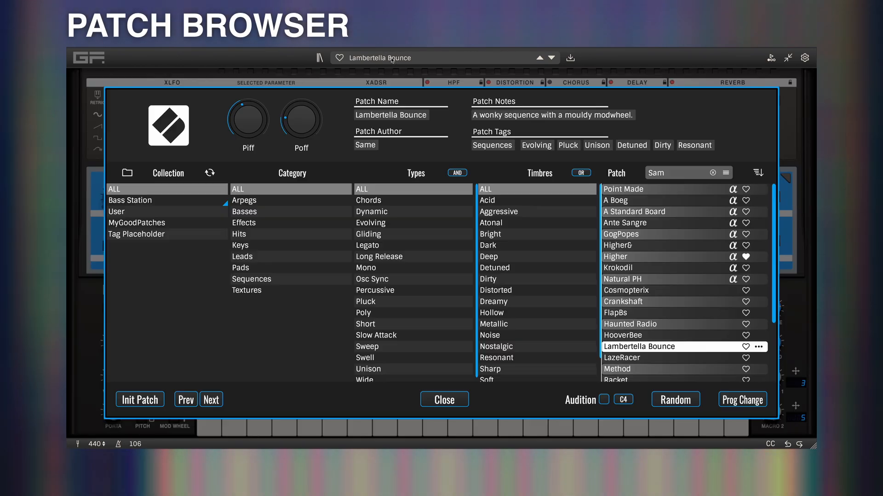
{"action": "left_click", "coordinate": [392, 60]}
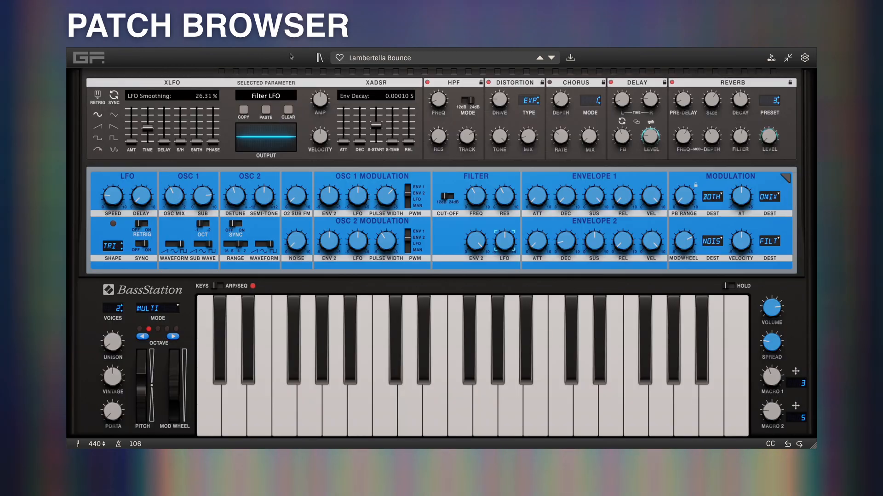
Load the Init patch from the patch browser, reopen the browser and clear the patch search
{"action": "left_click", "coordinate": [319, 57]}
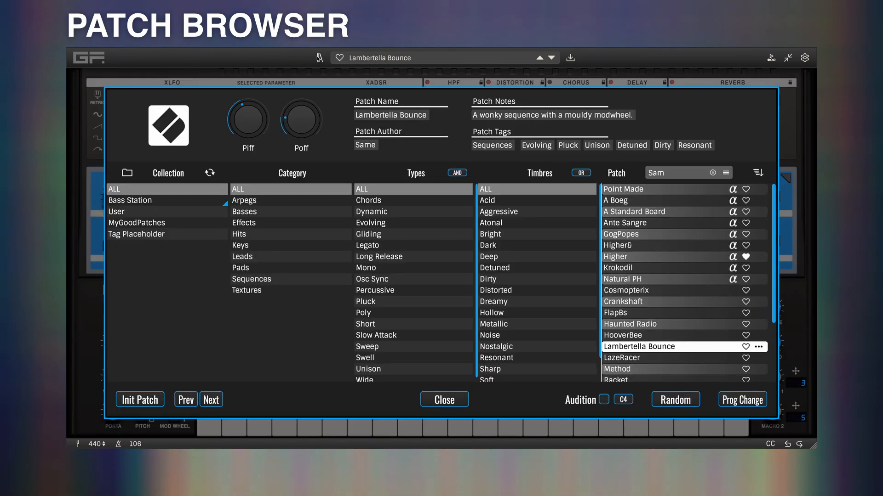
{"action": "left_click", "coordinate": [319, 57]}
{"action": "left_click", "coordinate": [320, 59]}
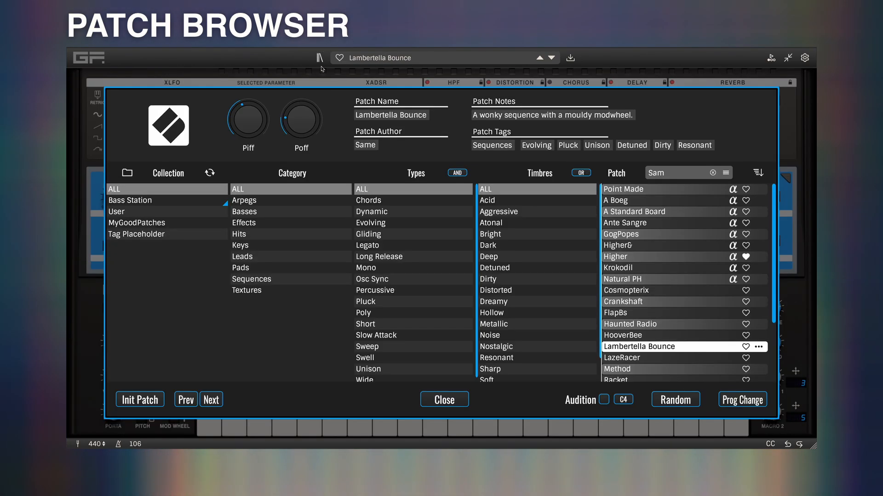
{"action": "left_click", "coordinate": [143, 402]}
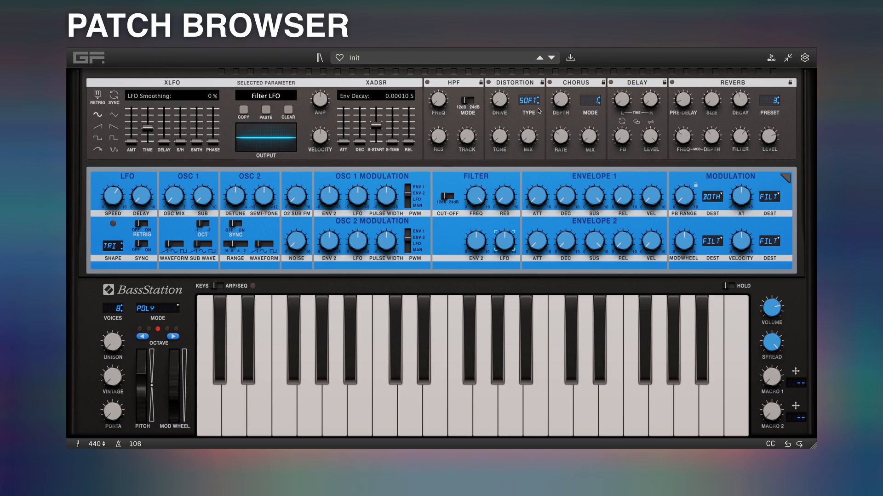
{"action": "left_click", "coordinate": [358, 59]}
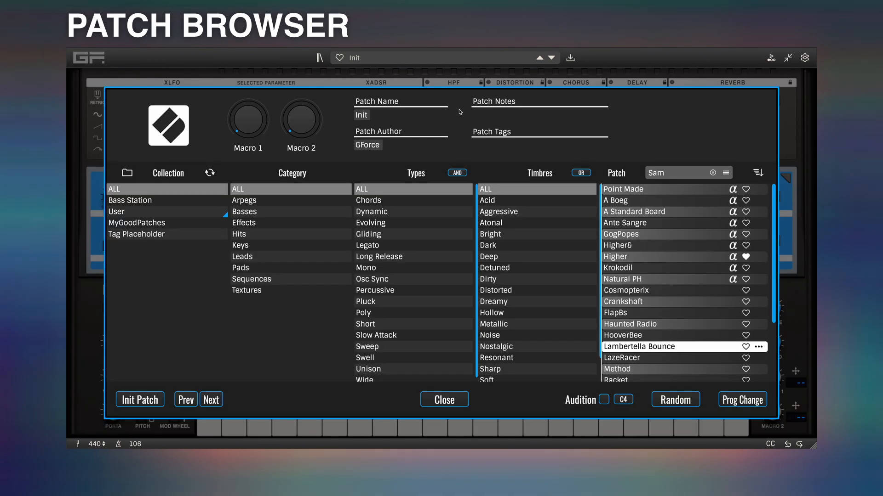
{"action": "left_click", "coordinate": [712, 174]}
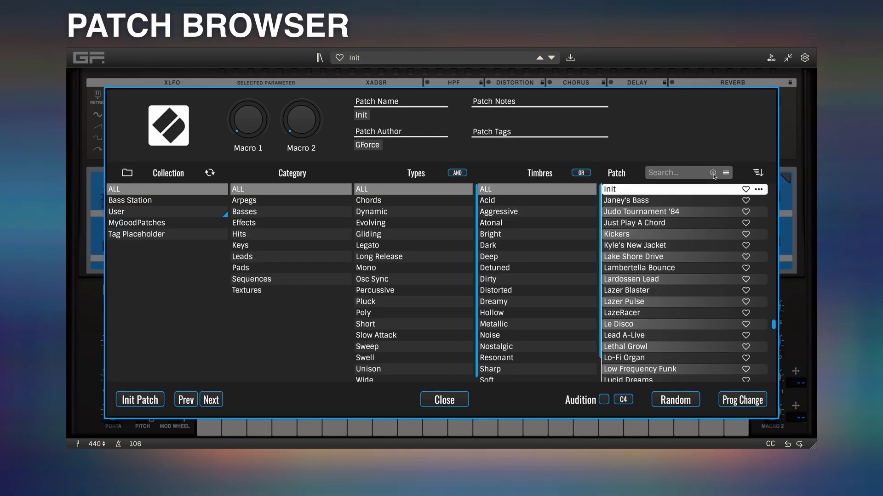
Load several random patches in a row from the patch browser
{"action": "left_click", "coordinate": [676, 400]}
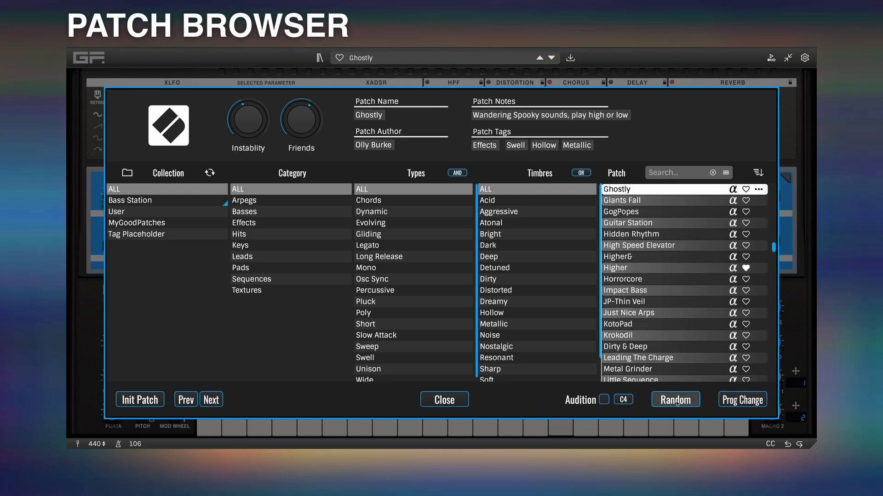
{"action": "left_click", "coordinate": [675, 400]}
{"action": "left_click", "coordinate": [675, 400]}
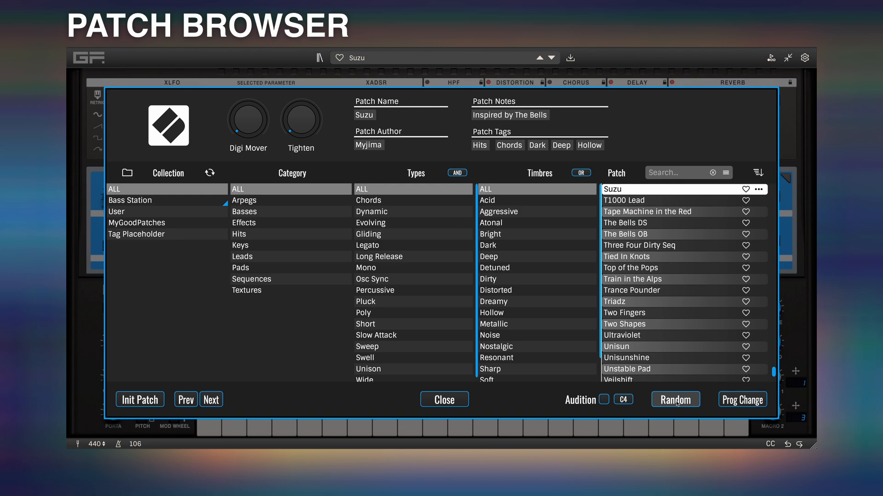
Mark Suzu, The Bells DS, Top of the Pops, Two Fingers and Unisun as favourites, plus Sine Whispers and Road To Nowhere after loading another random patch
{"action": "left_click", "coordinate": [746, 189]}
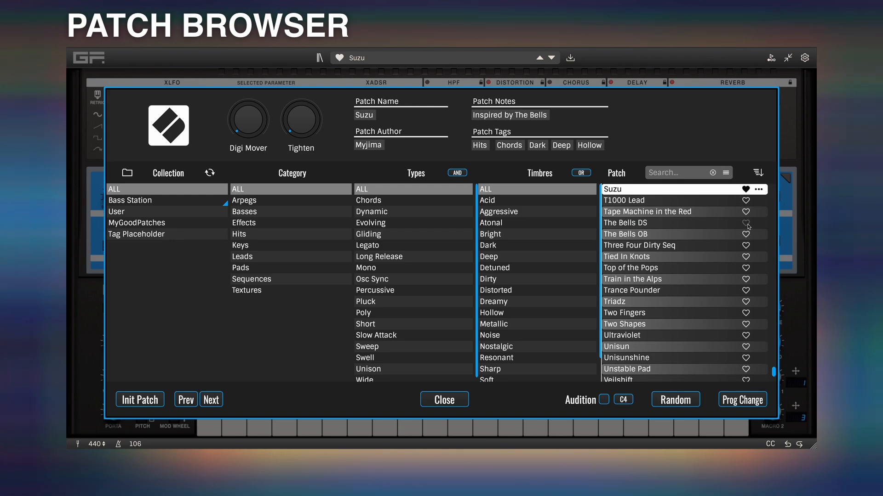
{"action": "left_click", "coordinate": [746, 222]}
{"action": "left_click", "coordinate": [746, 268]}
{"action": "left_click", "coordinate": [745, 312]}
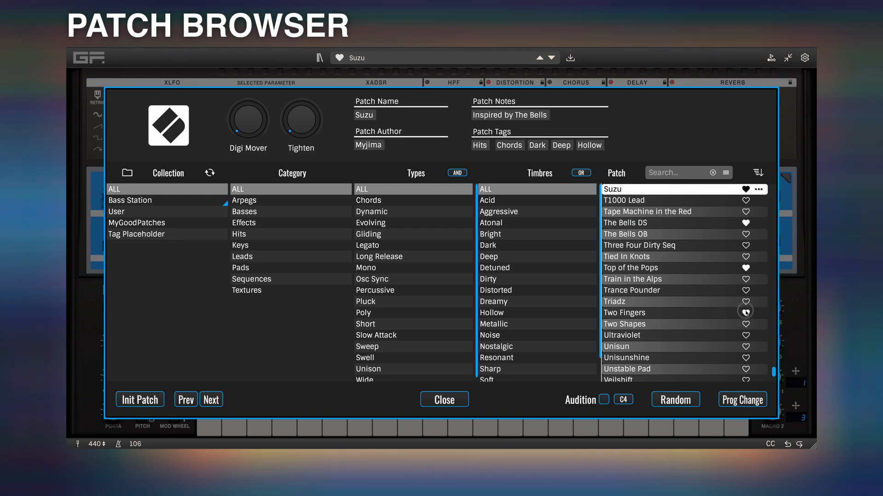
{"action": "left_click", "coordinate": [679, 400]}
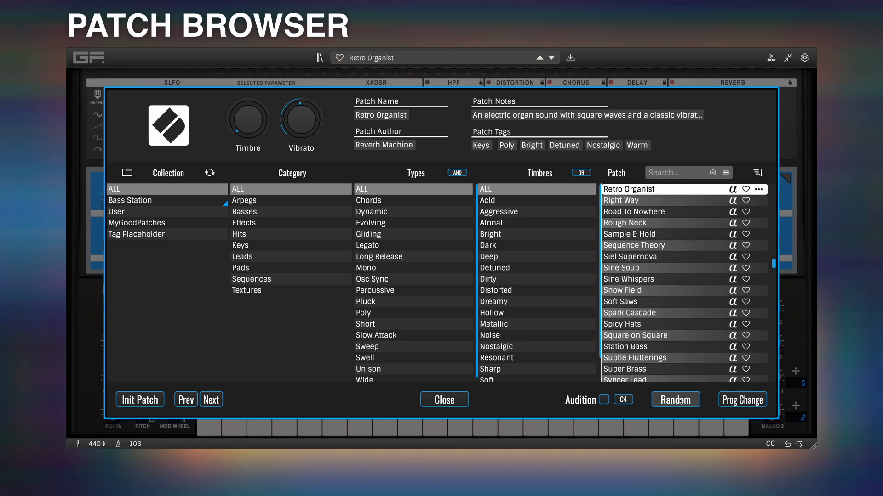
{"action": "left_click", "coordinate": [746, 280]}
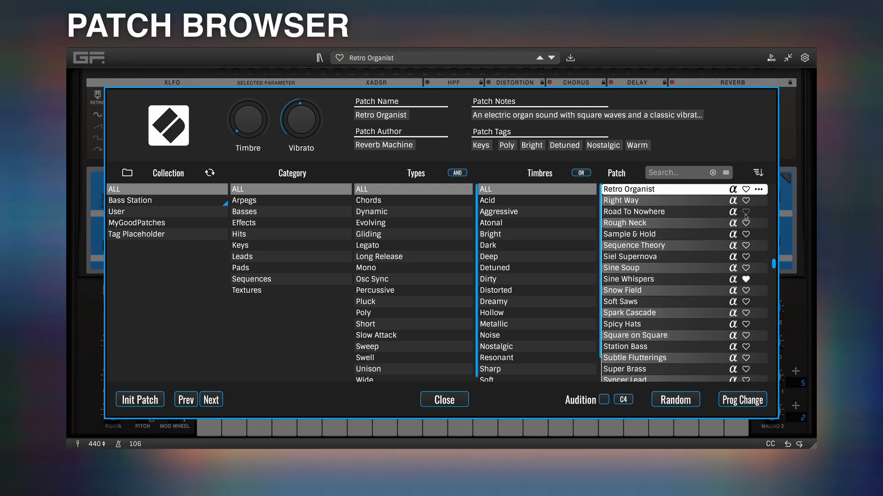
Try sorting the patch list by Favourites, A - Z, Z - A and Alpha Patches
{"action": "left_click", "coordinate": [758, 172]}
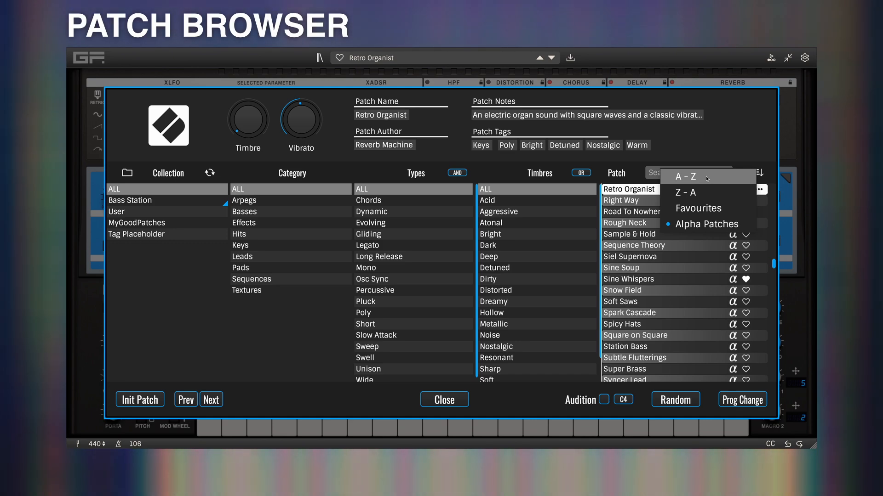
{"action": "left_click", "coordinate": [703, 224]}
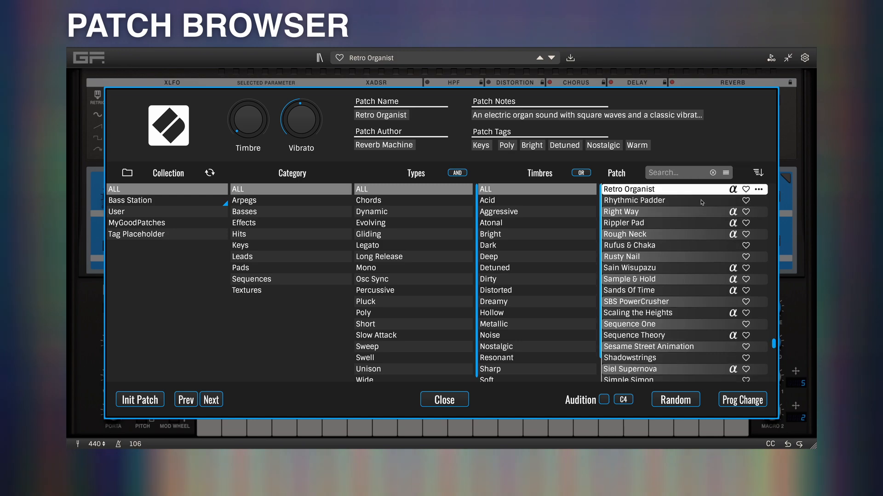
{"action": "left_click", "coordinate": [758, 173]}
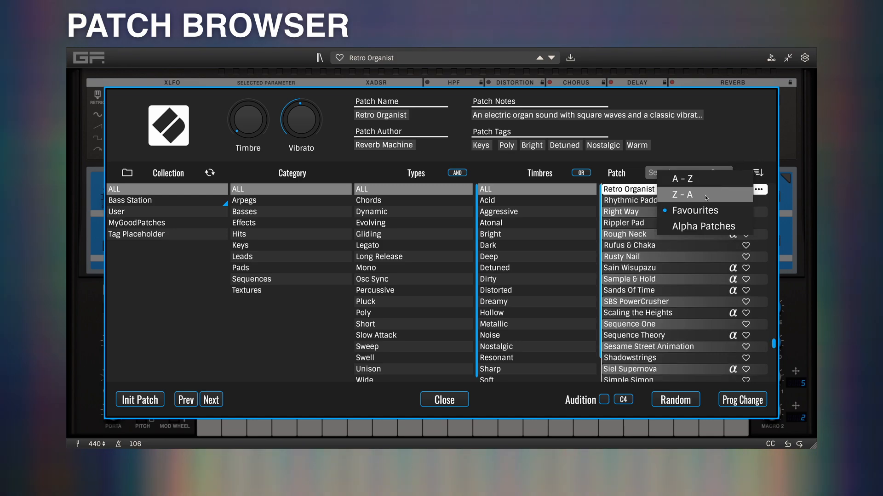
{"action": "left_click", "coordinate": [748, 180]}
{"action": "left_click", "coordinate": [757, 173]}
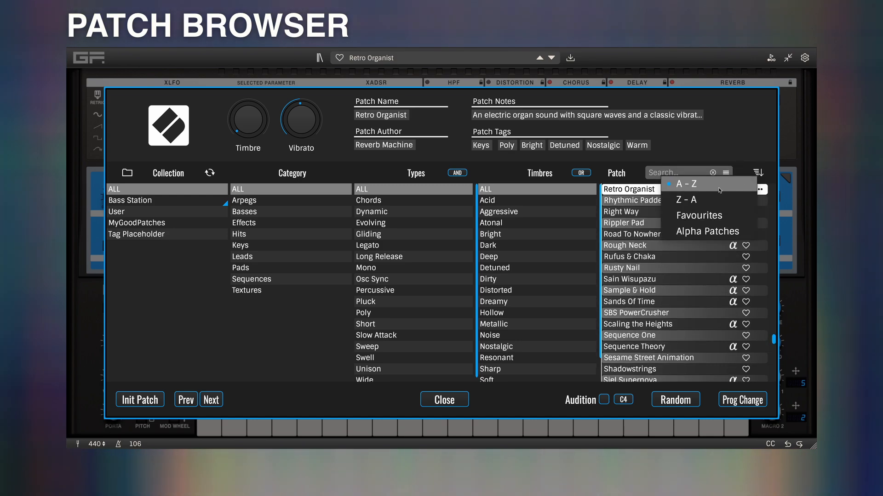
{"action": "left_click", "coordinate": [713, 200]}
{"action": "left_click", "coordinate": [757, 172]}
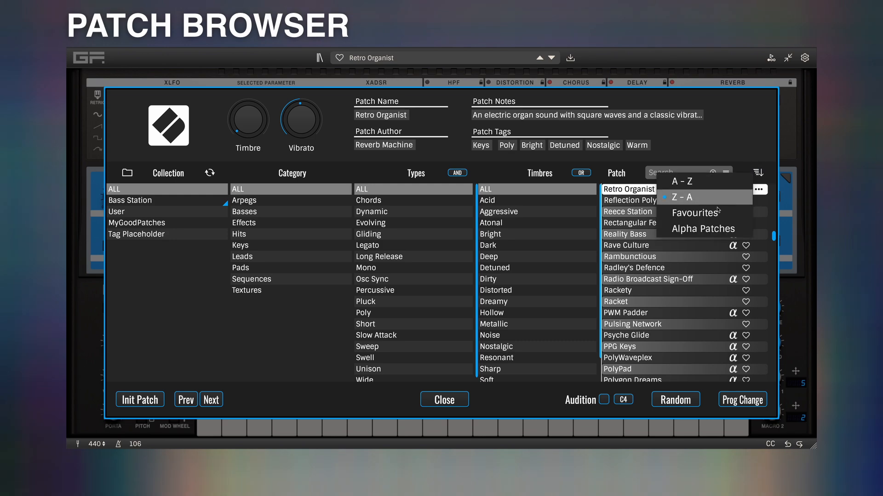
{"action": "left_click", "coordinate": [751, 229]}
{"action": "left_click_drag", "start_coordinate": [774, 263], "coordinate": [774, 188]}
Sort the patch list by Favourites and load the Higher patch at its start
{"action": "left_click", "coordinate": [754, 175]}
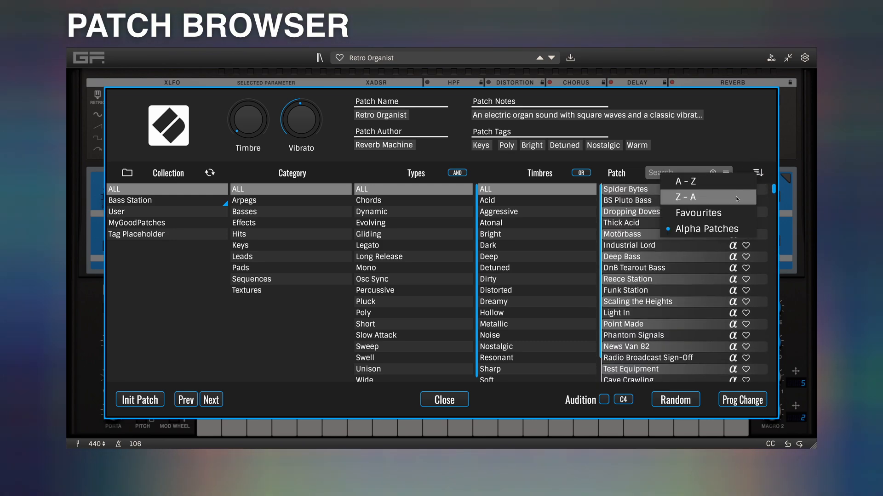
{"action": "left_click", "coordinate": [711, 223]}
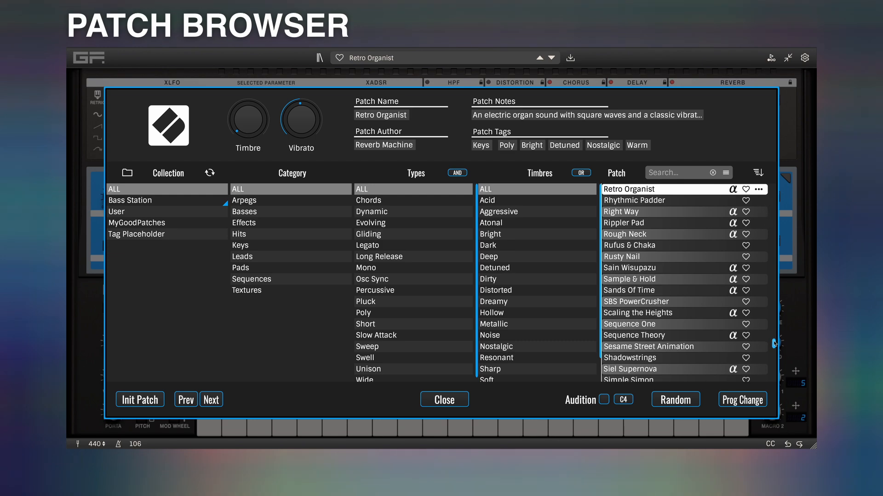
{"action": "left_click_drag", "start_coordinate": [774, 343], "coordinate": [774, 168]}
{"action": "left_click", "coordinate": [682, 190]}
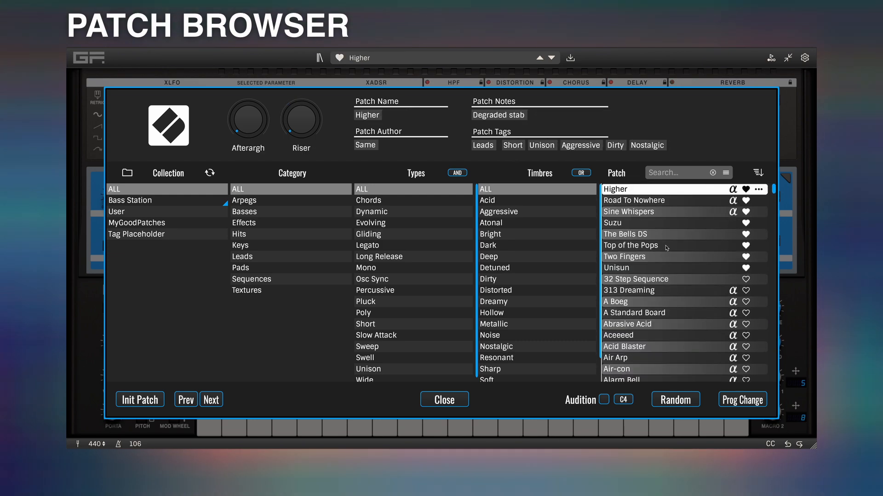
Filter the patches by the Bass Station collection, Keys category, Poly type and Resonant timbre, and reset the category to ALL
{"action": "left_click", "coordinate": [144, 200]}
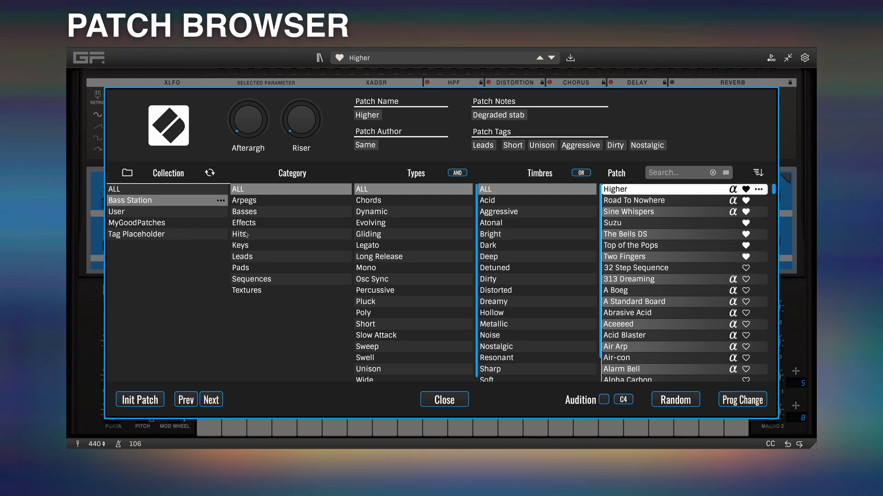
{"action": "left_click", "coordinate": [242, 247]}
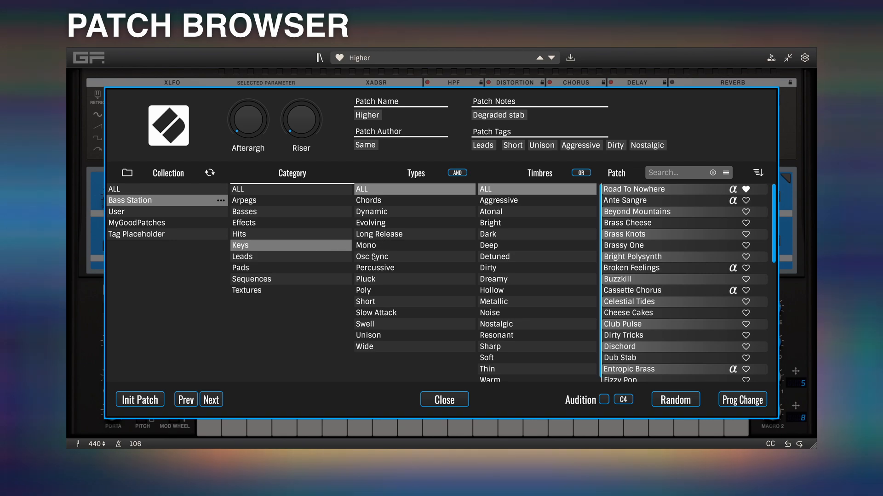
{"action": "left_click", "coordinate": [363, 291]}
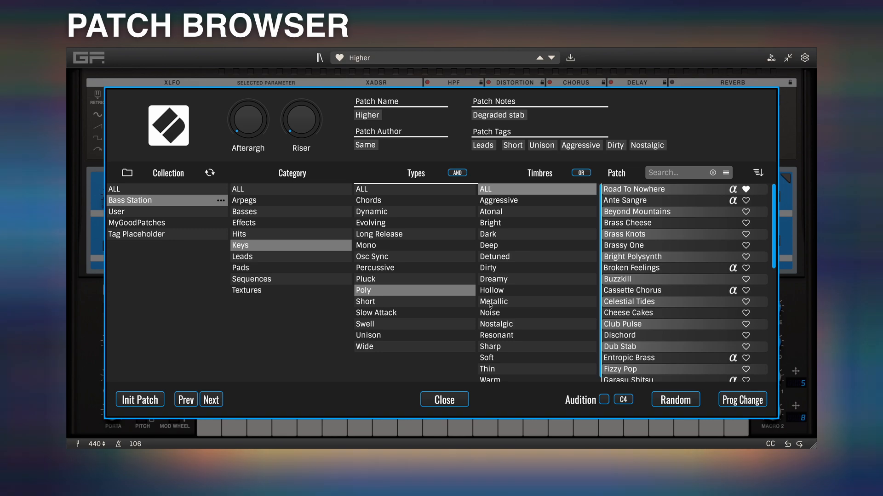
{"action": "left_click", "coordinate": [496, 336]}
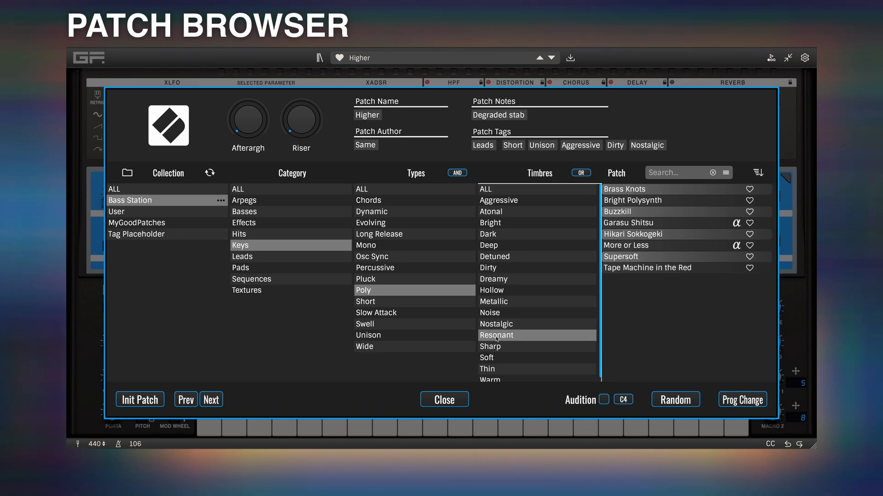
{"action": "left_click", "coordinate": [378, 213]}
{"action": "left_click", "coordinate": [294, 189]}
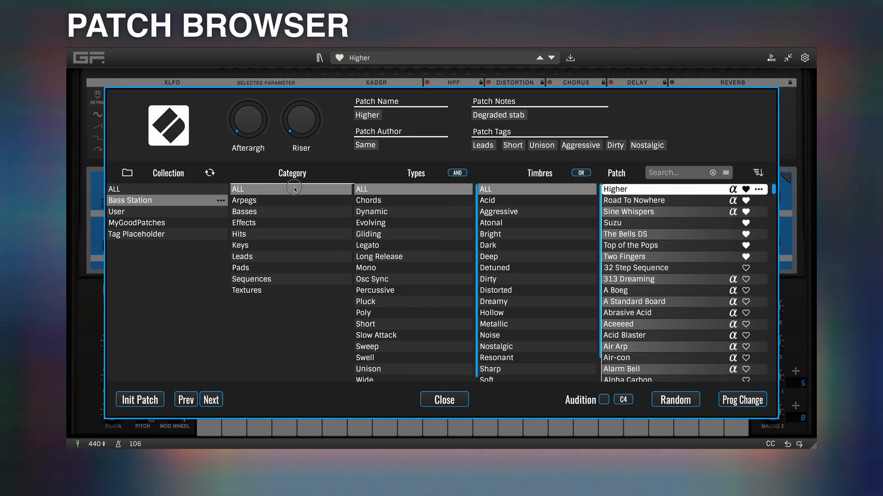
Compare AND and OR matching for the Dynamic and Evolving types, return to AND and reset the Types filter to ALL
{"action": "left_click", "coordinate": [367, 214]}
{"action": "left_click", "coordinate": [372, 225]}
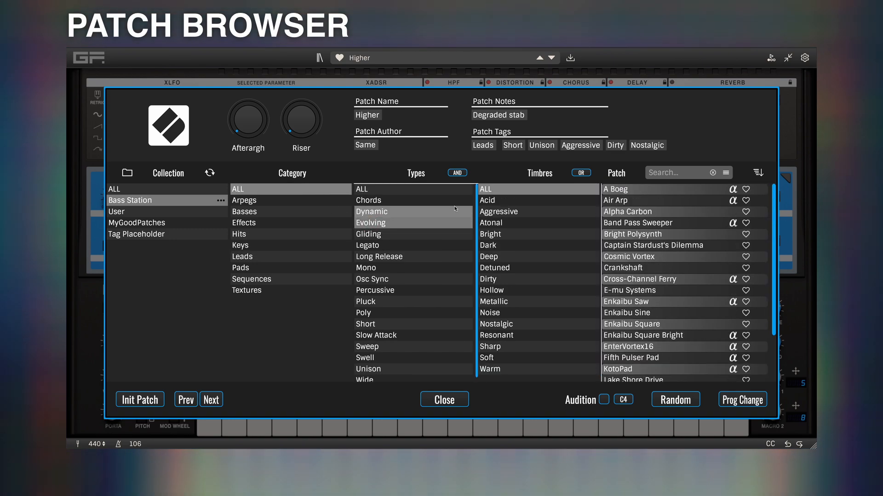
{"action": "left_click", "coordinate": [457, 172]}
{"action": "left_click", "coordinate": [457, 173]}
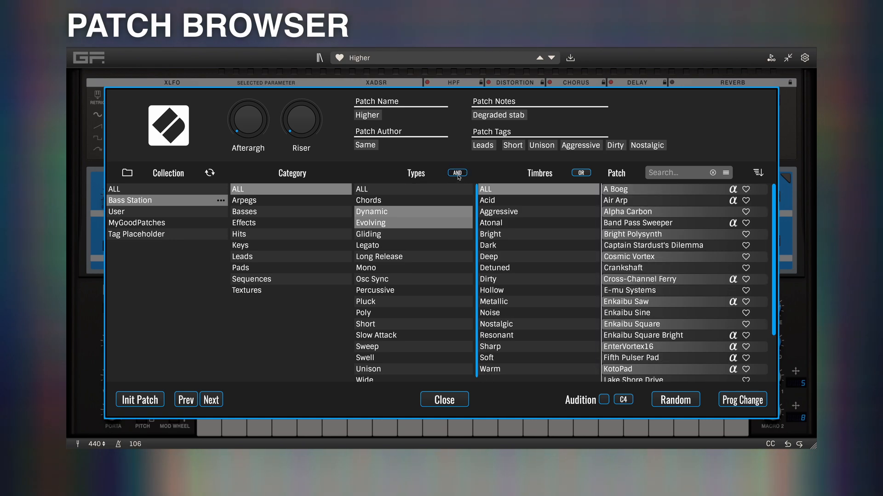
{"action": "left_click", "coordinate": [457, 172]}
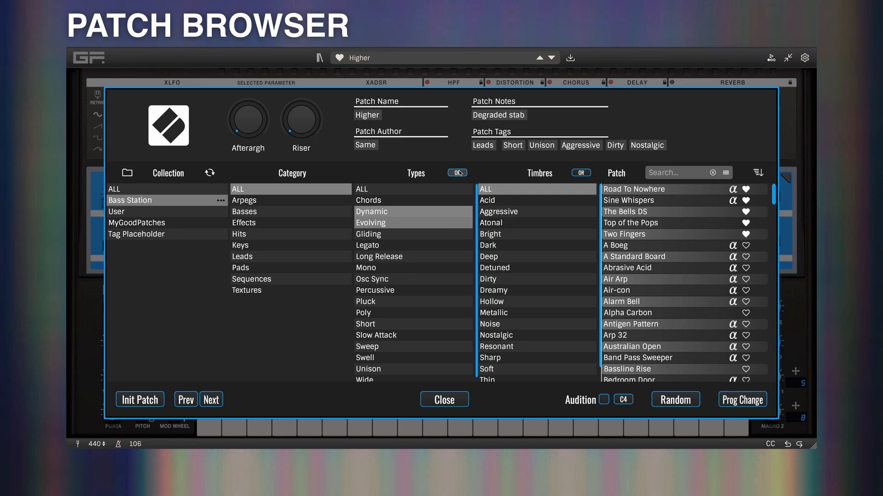
{"action": "scroll", "coordinate": [658, 281], "scroll_direction": "down", "scroll_amount": 7}
{"action": "scroll", "coordinate": [658, 281], "scroll_direction": "down", "scroll_amount": 10}
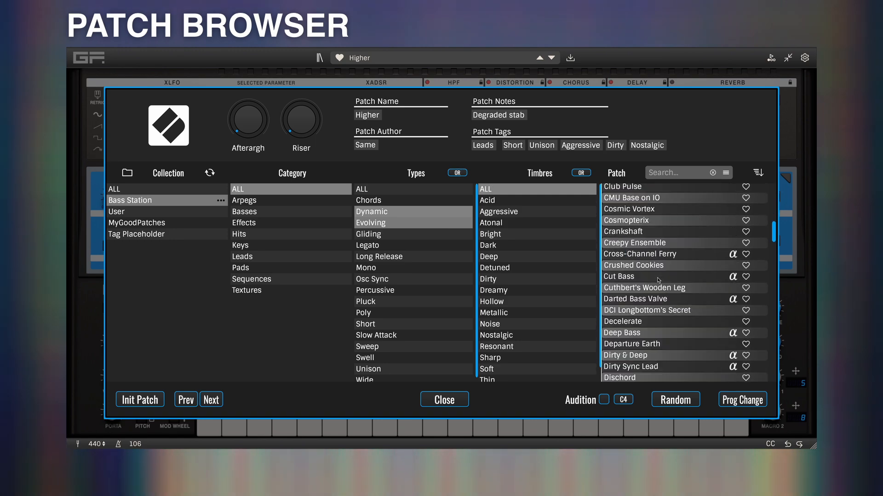
{"action": "scroll", "coordinate": [660, 276], "scroll_direction": "up", "scroll_amount": 15}
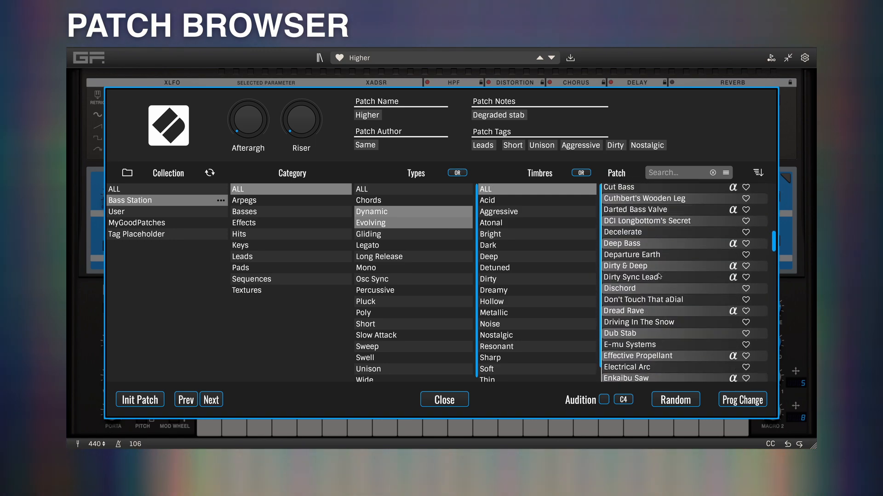
{"action": "left_click", "coordinate": [456, 173]}
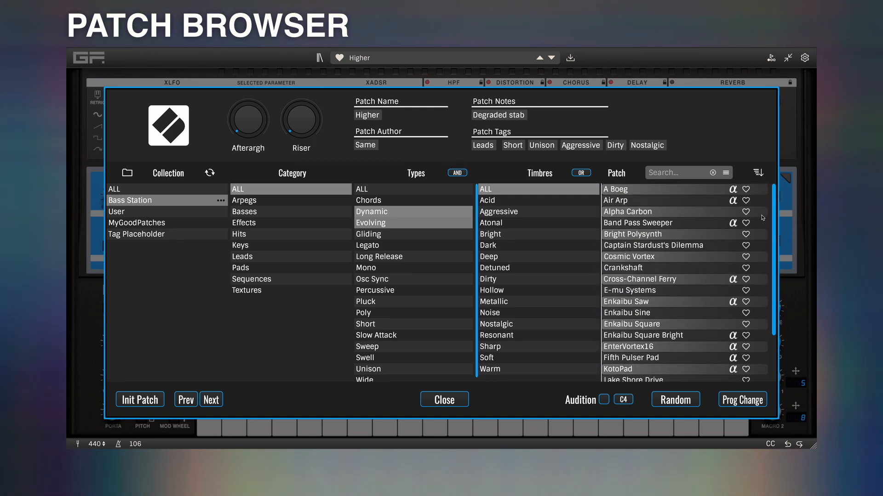
{"action": "scroll", "coordinate": [732, 242], "scroll_direction": "down", "scroll_amount": 3}
{"action": "scroll", "coordinate": [731, 242], "scroll_direction": "up", "scroll_amount": 3}
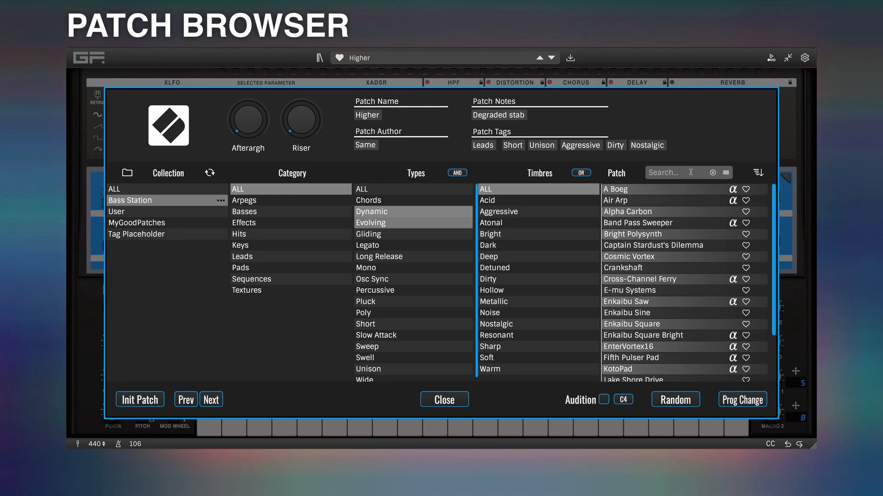
{"action": "left_click", "coordinate": [404, 190]}
Search the patches by Author using the first letters of the author's name, and turn on Audition
{"action": "left_click", "coordinate": [726, 173]}
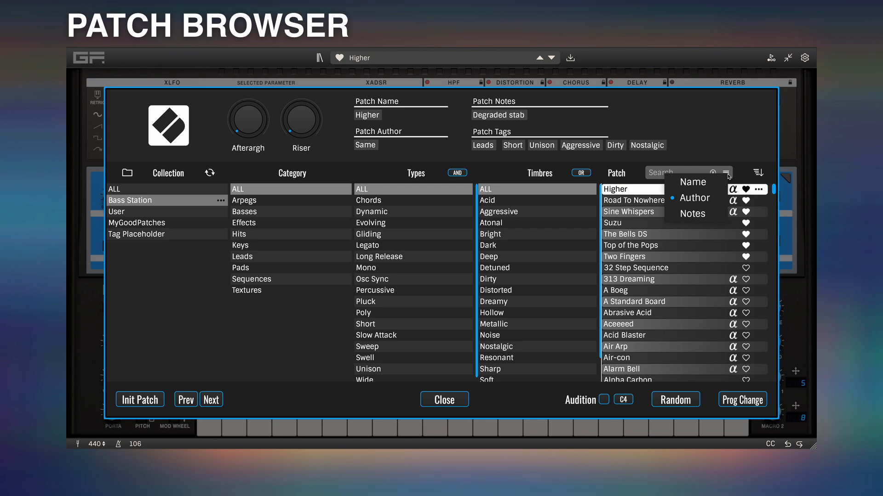
{"action": "left_click", "coordinate": [694, 198]}
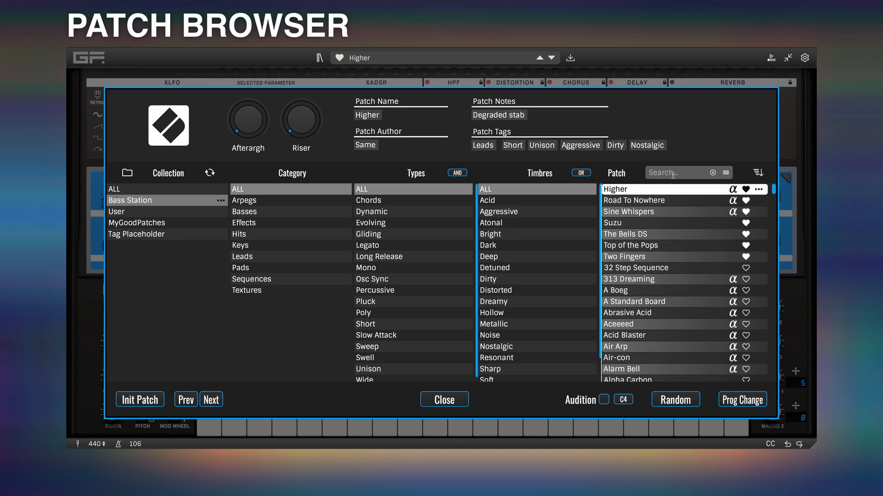
{"action": "type", "text": "Sam"}
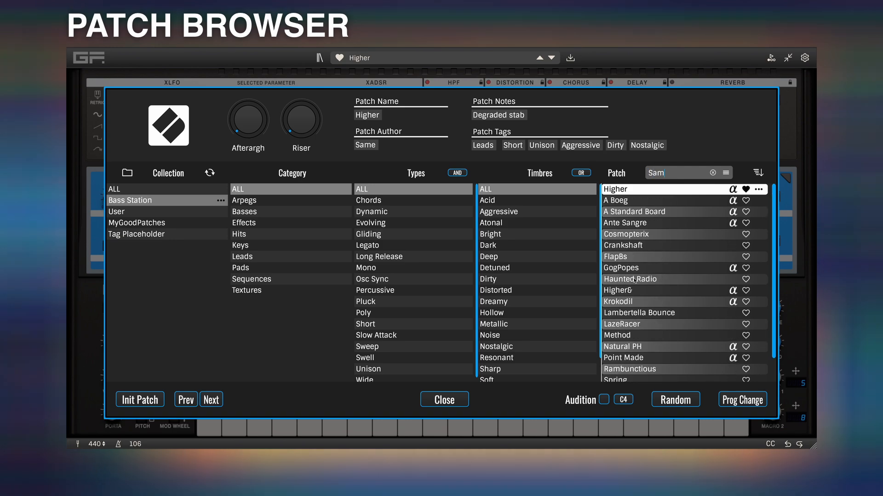
{"action": "left_click", "coordinate": [603, 400]}
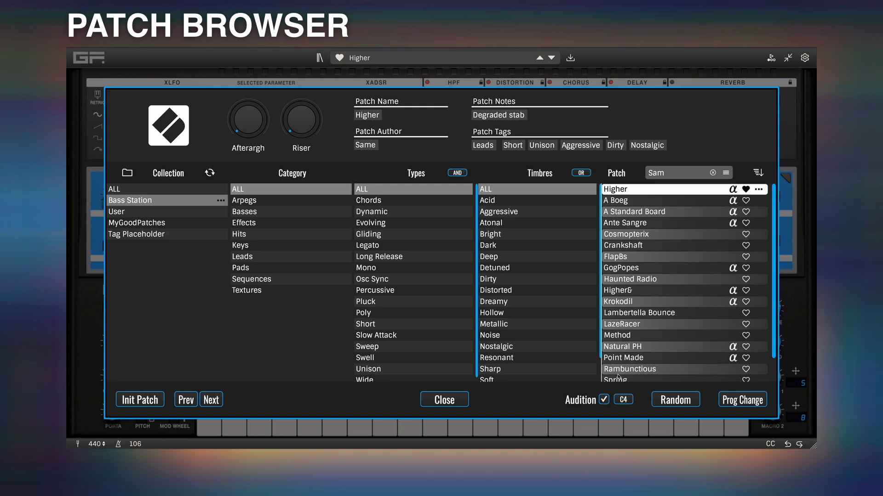
Audition the A Boeg, A Standard Board, Ante Sangre, Cosmopterix and Crankshaft patches, and set Crankshaft's Blurt macro to 52.41 %
{"action": "left_click", "coordinate": [640, 202]}
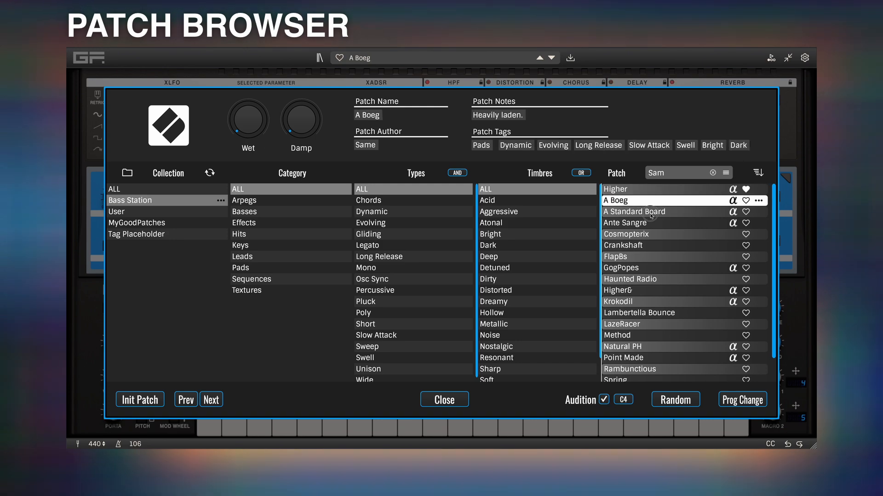
{"action": "left_click", "coordinate": [650, 212]}
{"action": "left_click", "coordinate": [646, 224]}
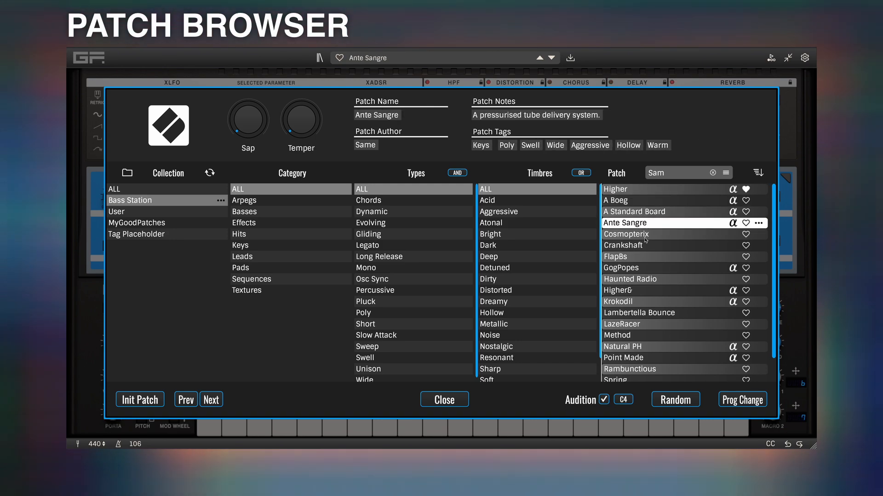
{"action": "left_click", "coordinate": [645, 236]}
{"action": "left_click", "coordinate": [633, 246]}
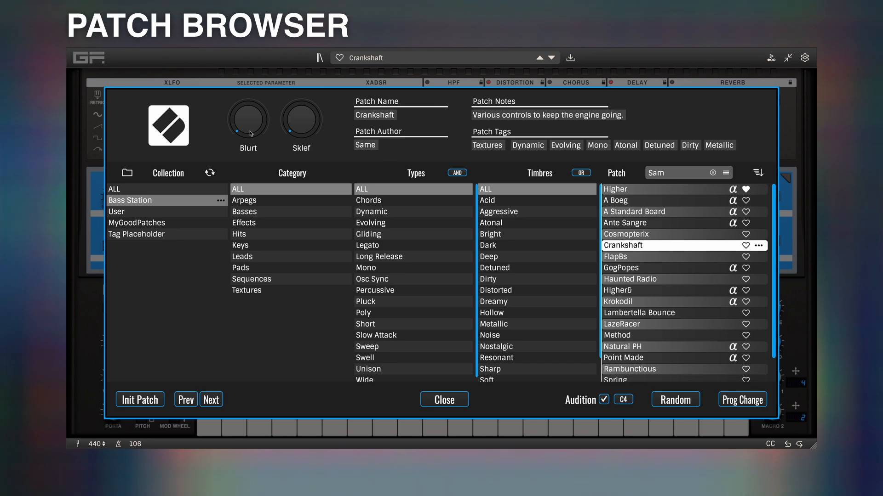
{"action": "left_click_drag", "start_coordinate": [251, 134], "coordinate": [260, 96]}
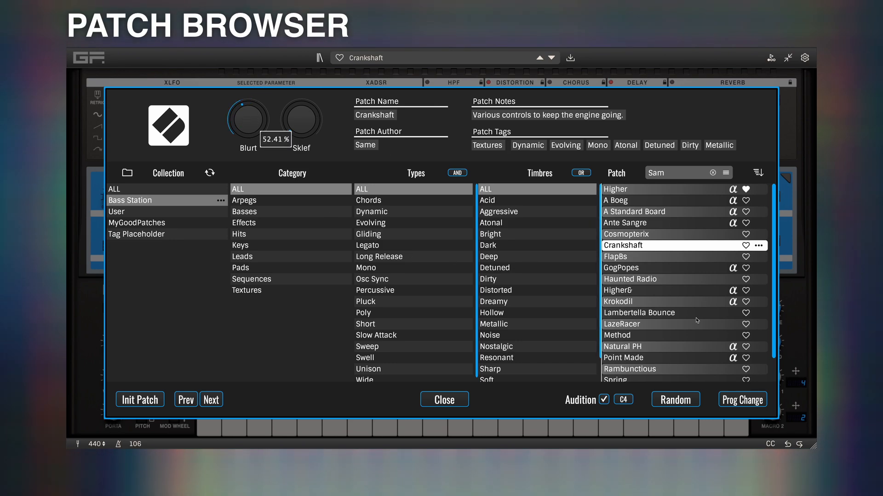
Show the program change list and assign Crankshaft to Slot4, Higher& to Slot5 and Rambunctious to Slot6
{"action": "left_click", "coordinate": [742, 400]}
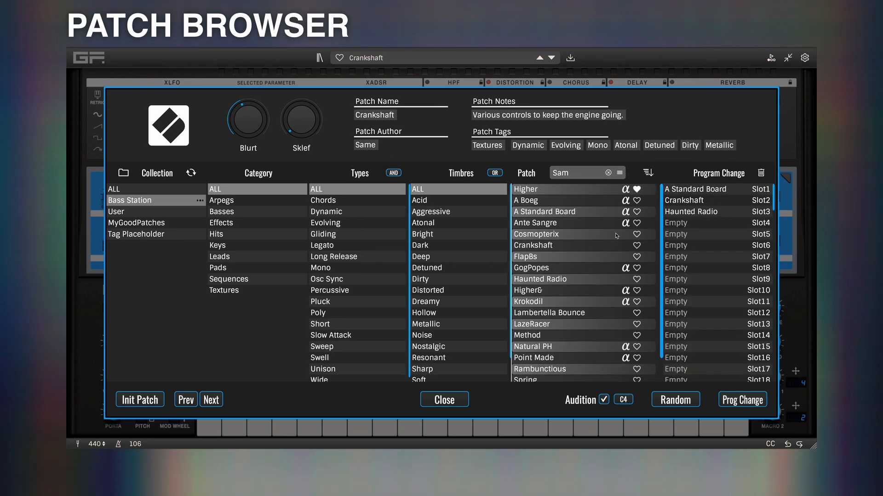
{"action": "left_click_drag", "start_coordinate": [532, 246], "coordinate": [685, 223]}
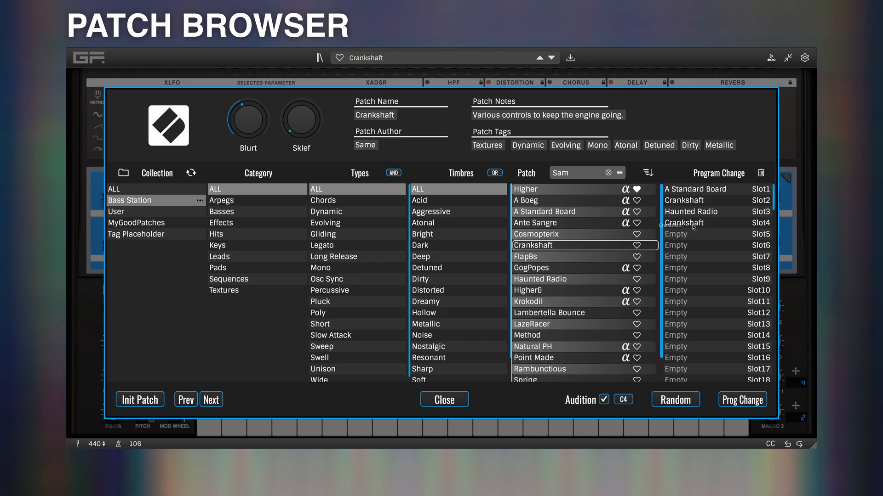
{"action": "left_click_drag", "start_coordinate": [528, 294], "coordinate": [706, 238]}
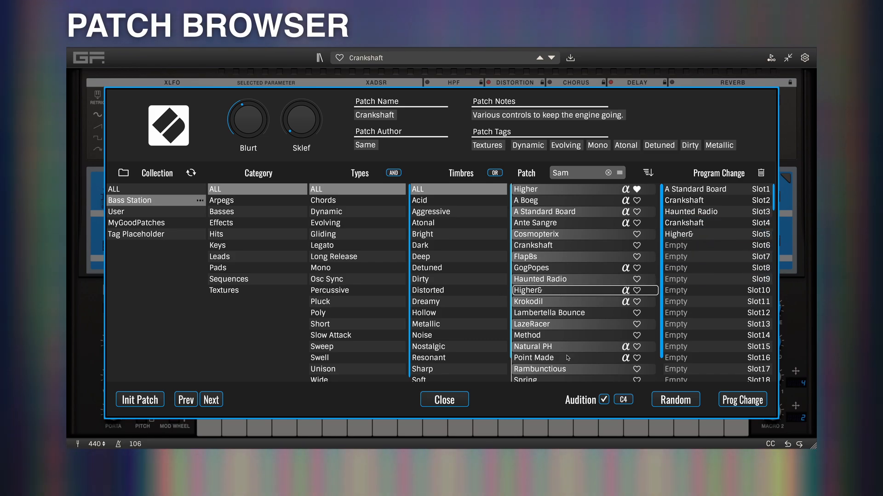
{"action": "left_click_drag", "start_coordinate": [543, 369], "coordinate": [612, 322]}
{"action": "left_click_drag", "start_coordinate": [612, 321], "coordinate": [705, 250]}
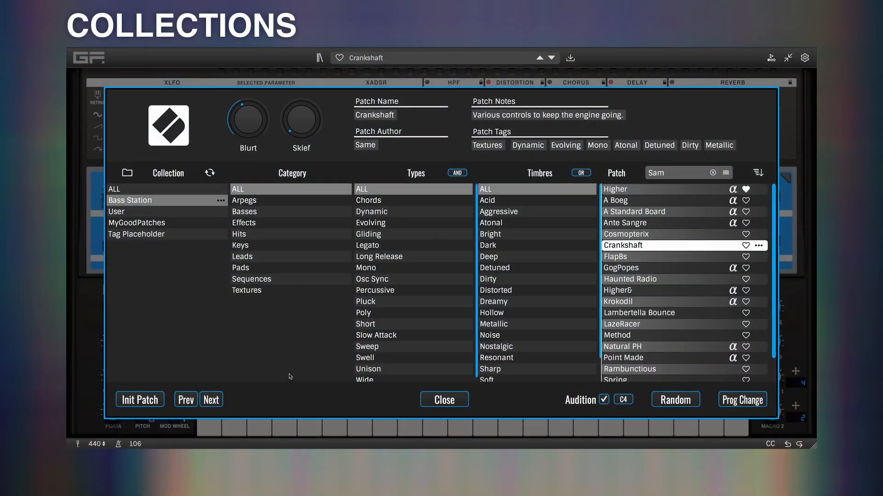
Add a collection tag named Cool! to the Crankshaft patch without saving it, and refresh the patch collections
{"action": "left_click", "coordinate": [570, 58]}
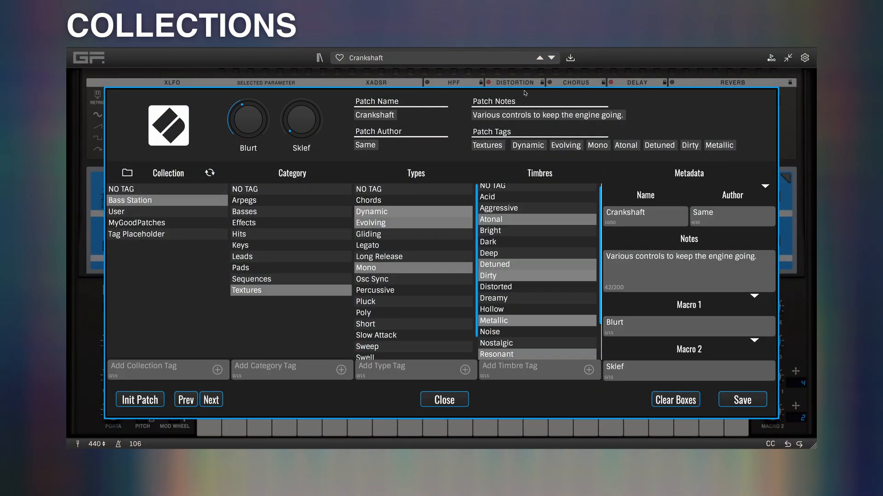
{"action": "left_click", "coordinate": [136, 365]}
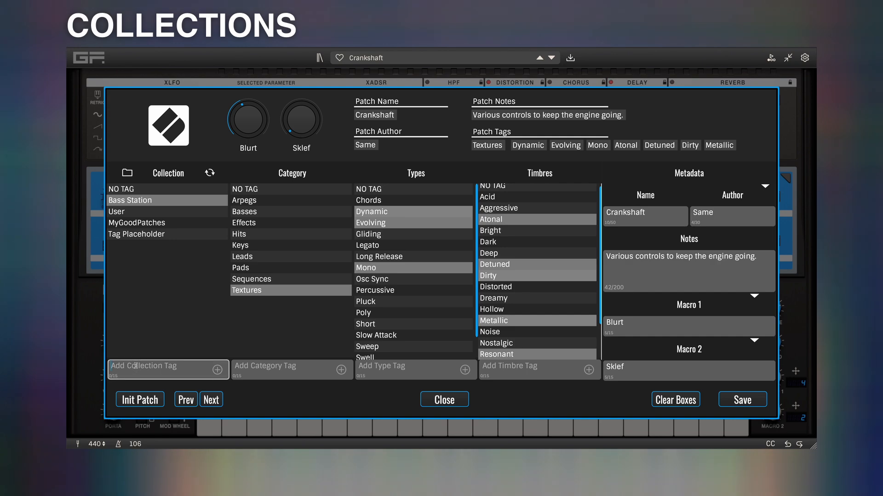
{"action": "type", "text": "Cool!"}
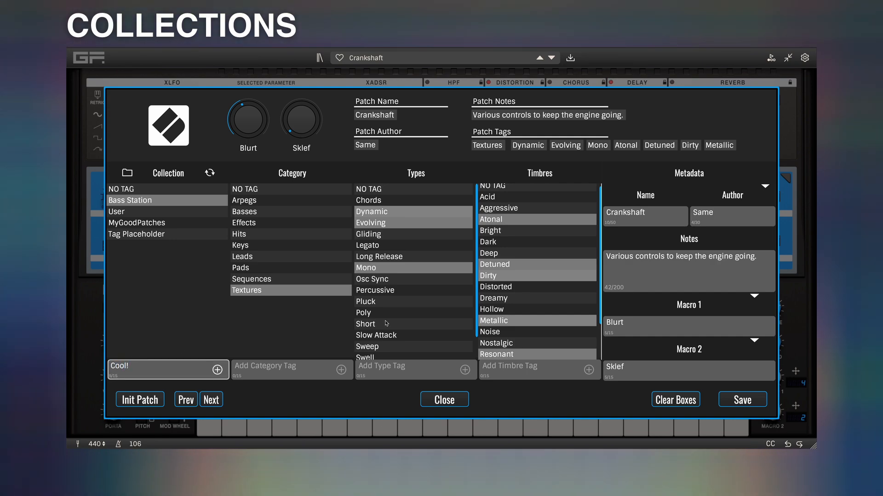
{"action": "left_click", "coordinate": [217, 369]}
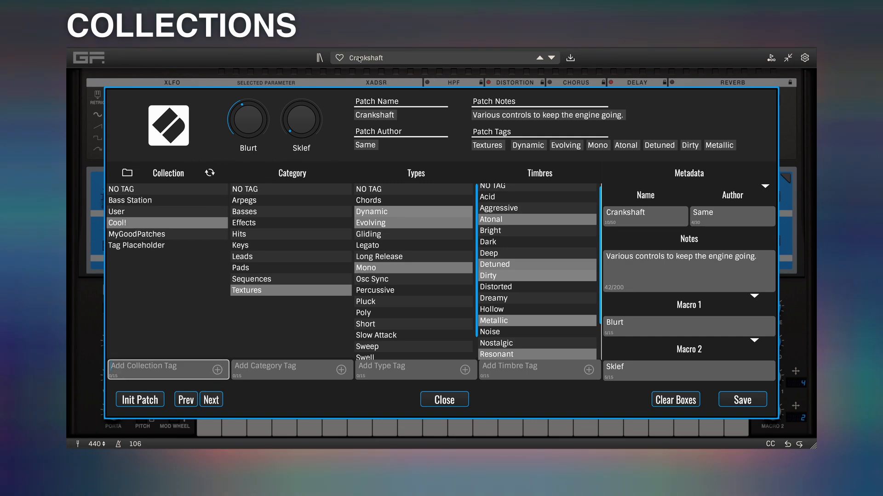
{"action": "left_click", "coordinate": [210, 171]}
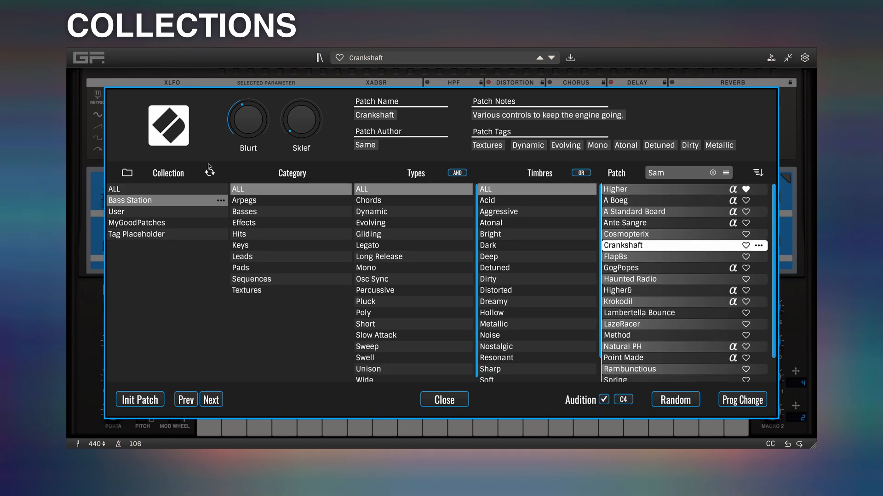
Import the GreatPresets collection file from the Desktop and return to the patch list
{"action": "left_click", "coordinate": [127, 173]}
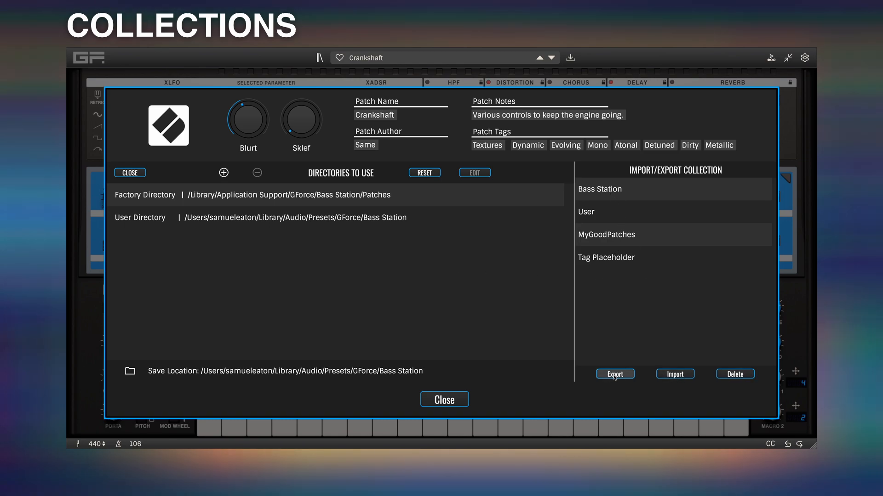
{"action": "left_click", "coordinate": [682, 377]}
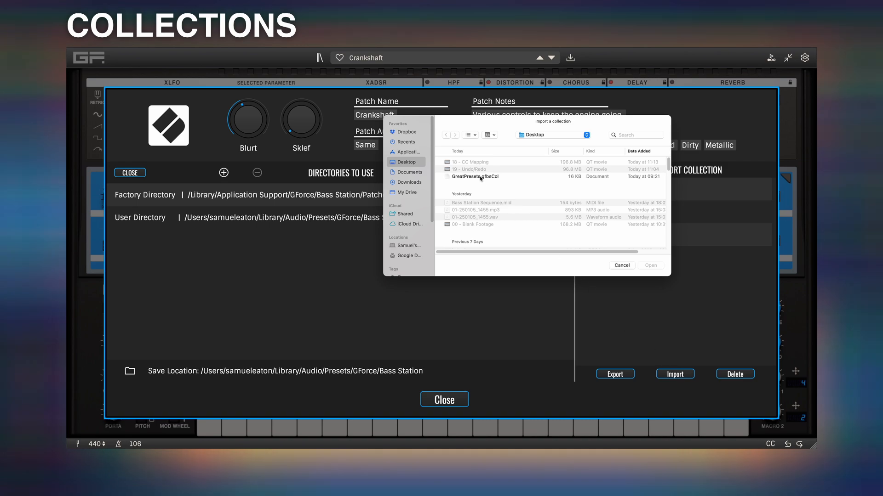
{"action": "left_click", "coordinate": [481, 178]}
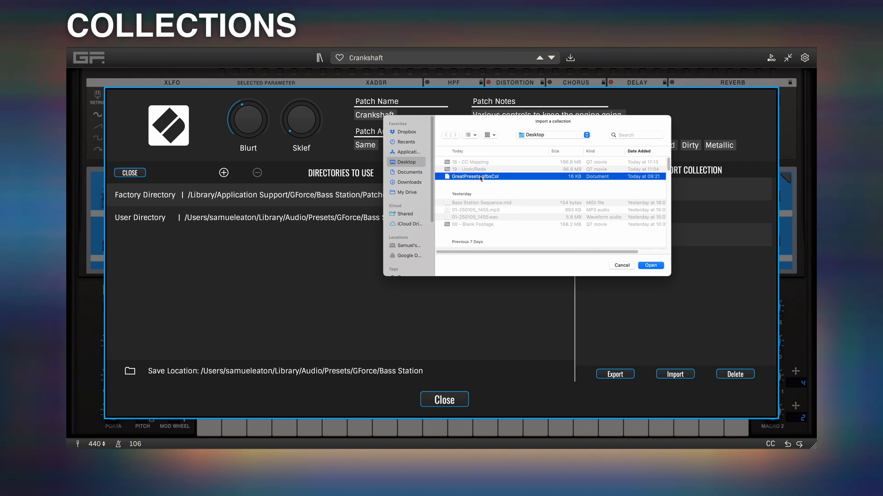
{"action": "left_click", "coordinate": [649, 265]}
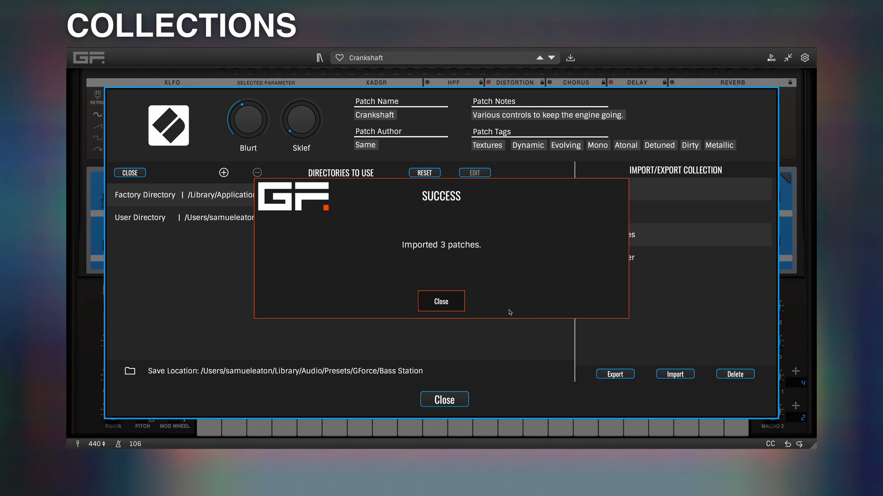
{"action": "left_click", "coordinate": [451, 308]}
{"action": "left_click", "coordinate": [427, 307]}
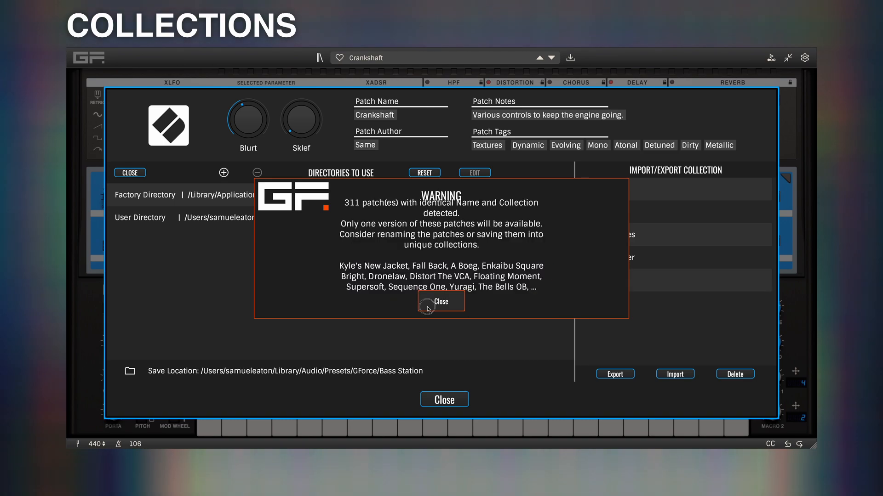
{"action": "left_click", "coordinate": [130, 173]}
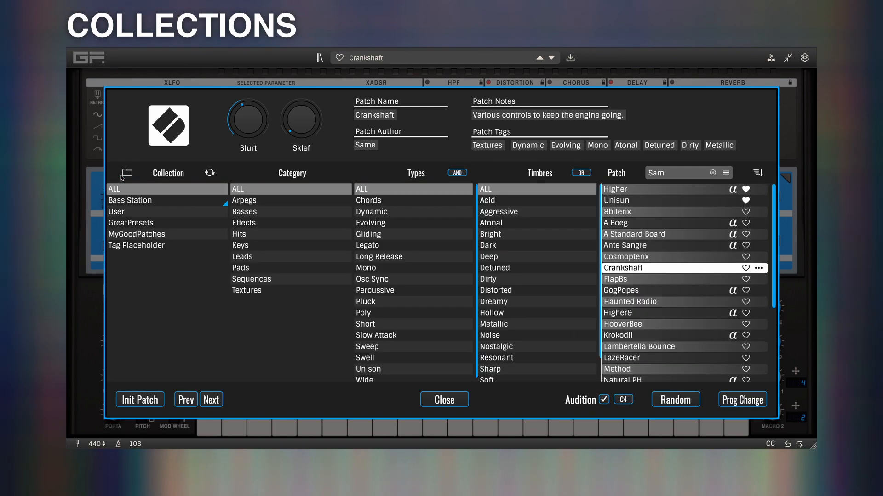
Show the MyGoodPatches and GreatPresets collections, load the 8biterix patch and close the browser
{"action": "left_click", "coordinate": [131, 235]}
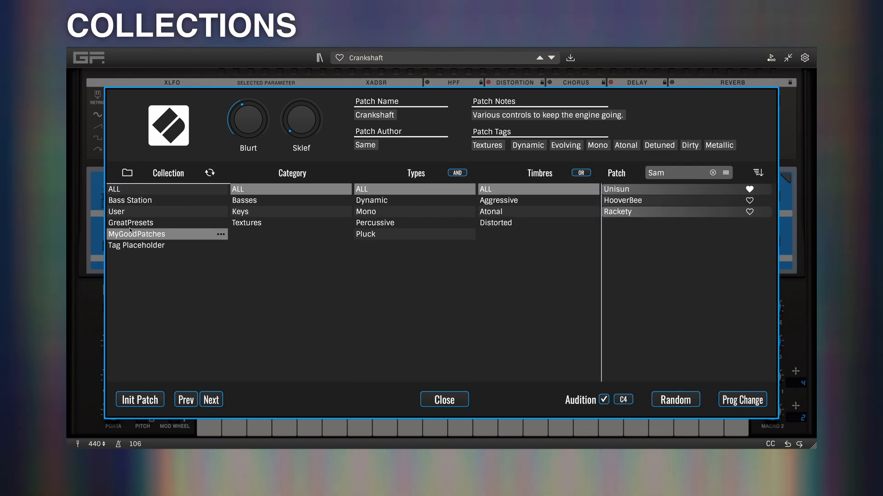
{"action": "left_click", "coordinate": [130, 223]}
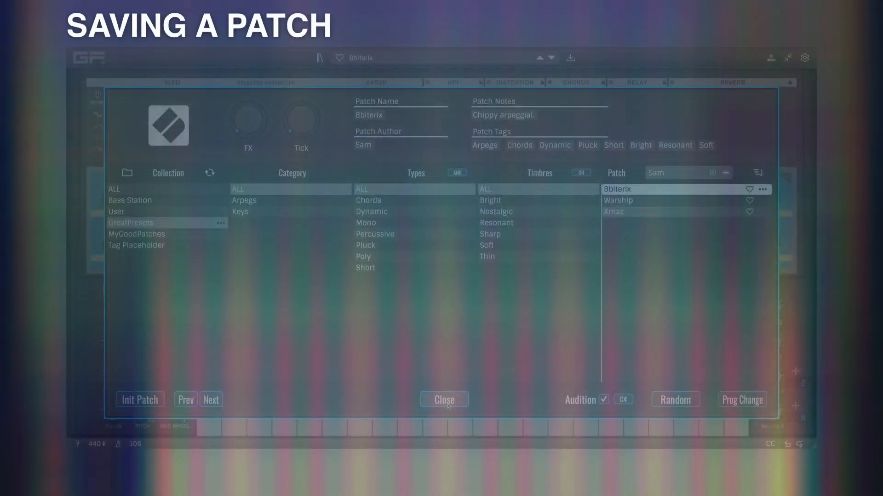
{"action": "left_click", "coordinate": [446, 402]}
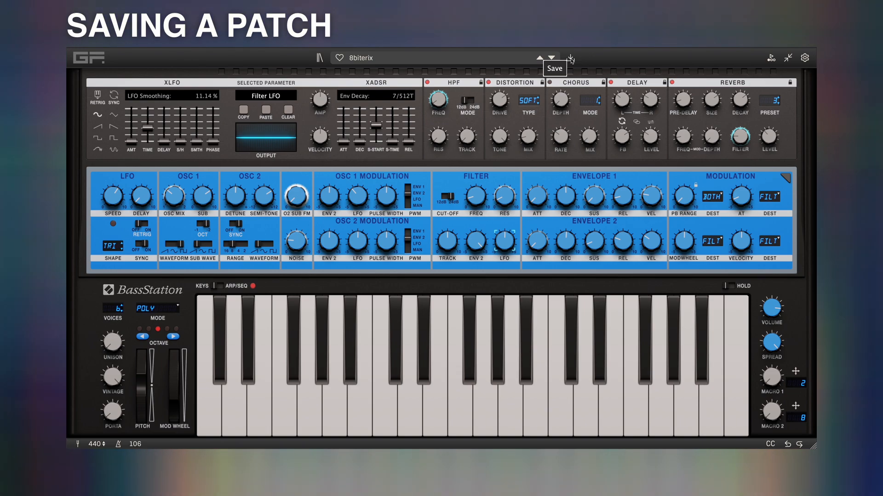
Open the save page for the 8biterix patch, set its collection to GreatPresets and review its timbre tags
{"action": "left_click", "coordinate": [571, 60]}
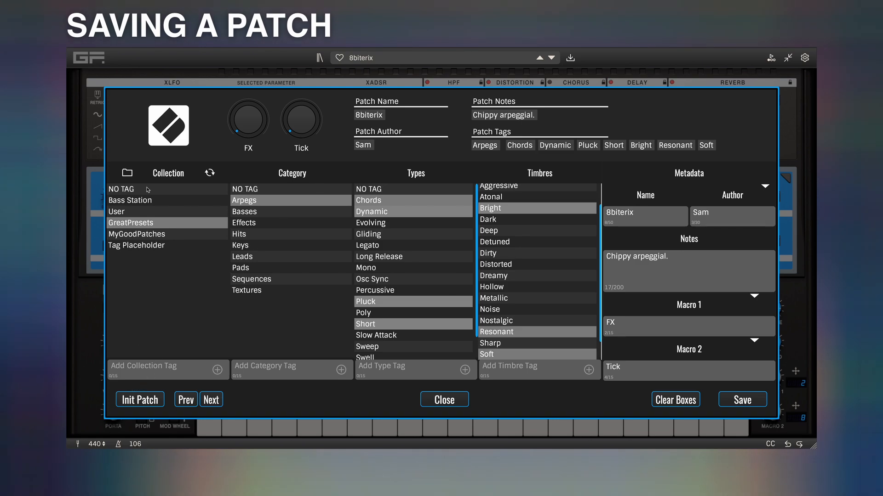
{"action": "left_click", "coordinate": [127, 234]}
{"action": "left_click", "coordinate": [130, 224]}
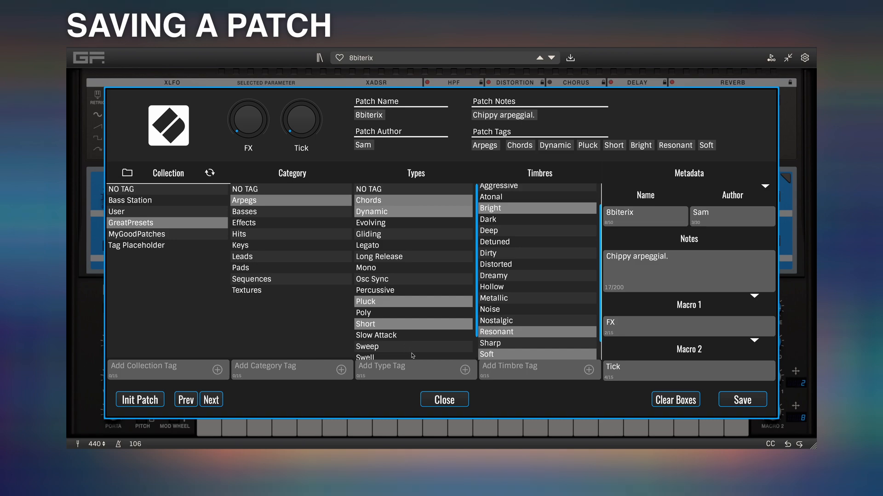
{"action": "scroll", "coordinate": [557, 305], "scroll_direction": "up", "scroll_amount": 2}
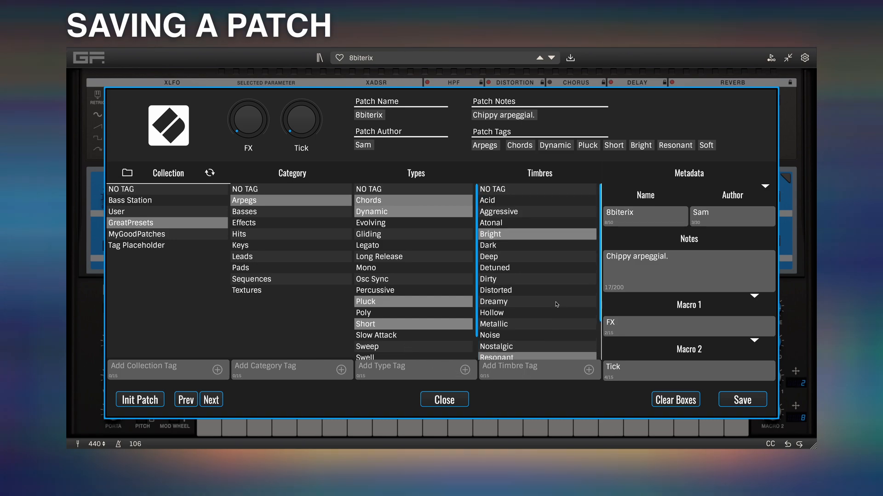
{"action": "scroll", "coordinate": [557, 305], "scroll_direction": "down", "scroll_amount": 4}
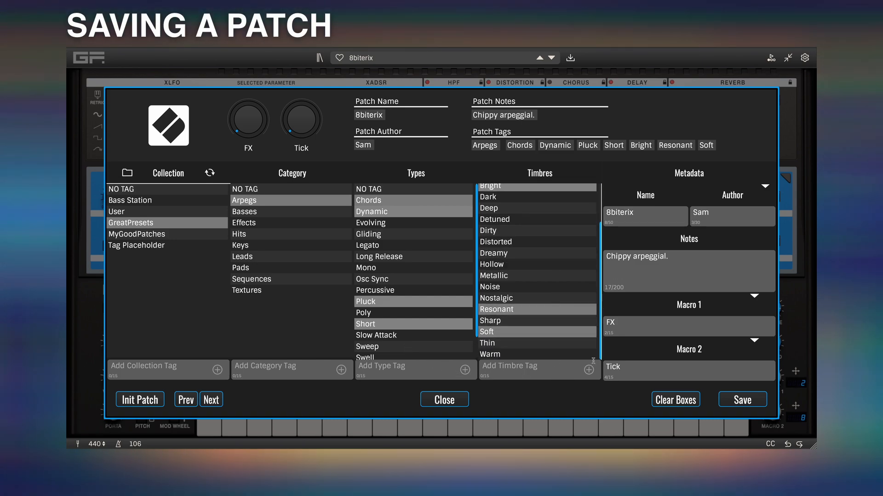
Go through the 8biterix patch's Name, Author, Notes, Macro 1 and Macro 2 metadata fields
{"action": "left_click", "coordinate": [641, 211]}
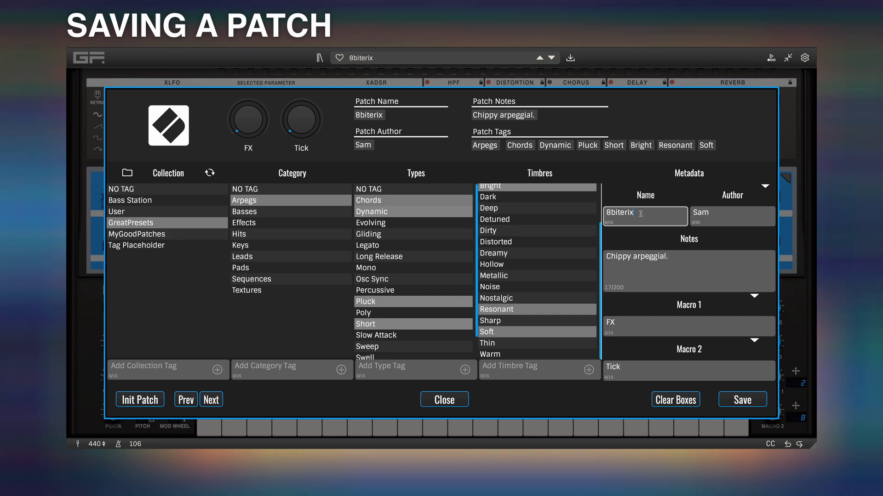
{"action": "left_click", "coordinate": [716, 212]}
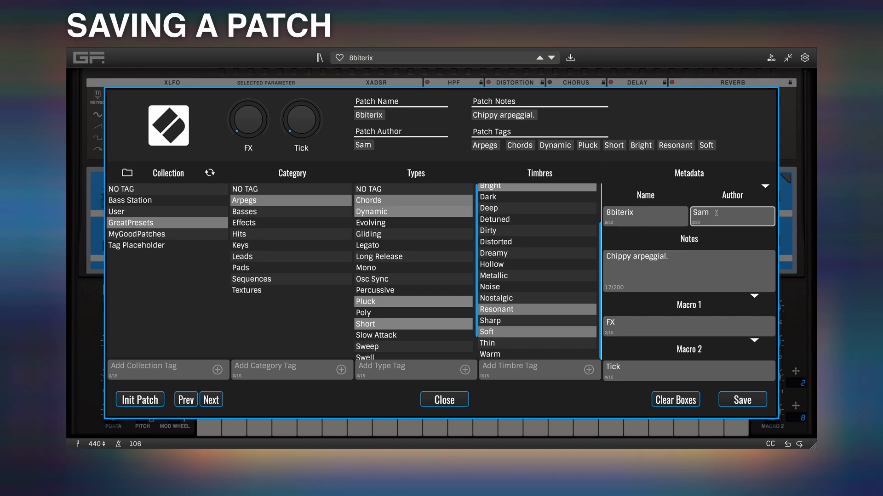
{"action": "left_click", "coordinate": [668, 259]}
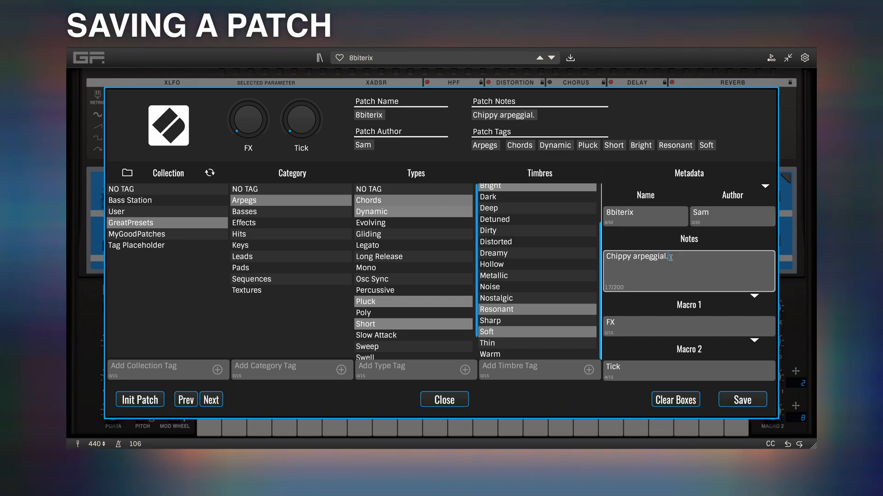
{"action": "left_click", "coordinate": [622, 323]}
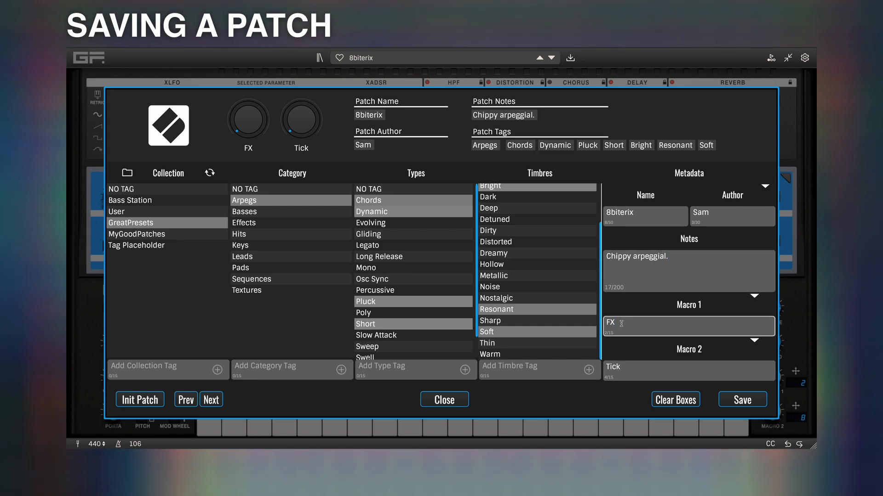
{"action": "left_click", "coordinate": [623, 368]}
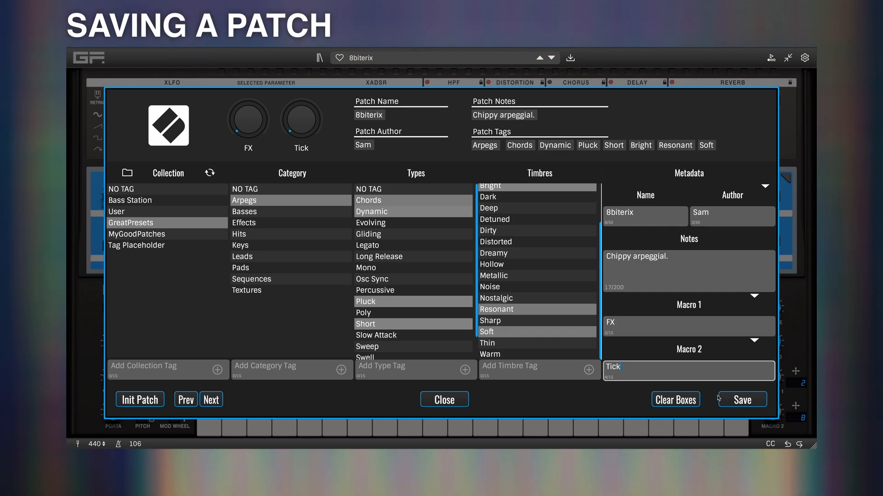
Try a normal save of the 8biterix patch, overwrite it with Quick Save and close the save page
{"action": "left_click", "coordinate": [747, 402]}
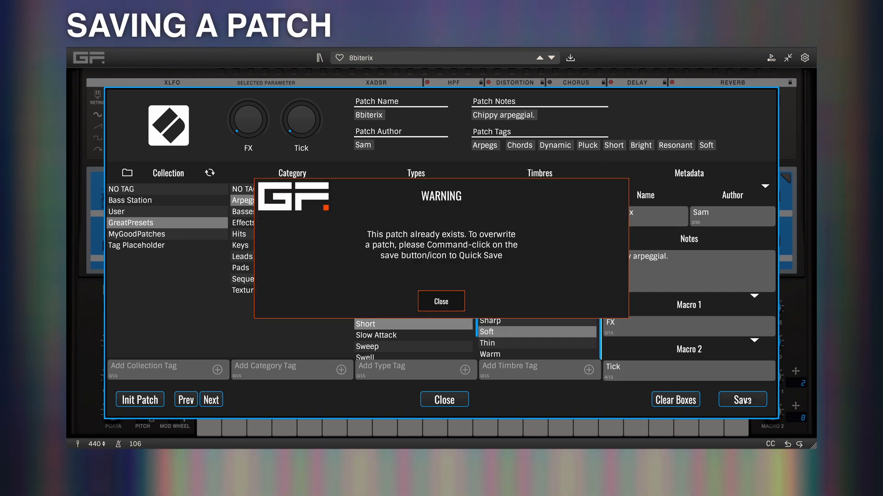
{"action": "left_click", "coordinate": [434, 302]}
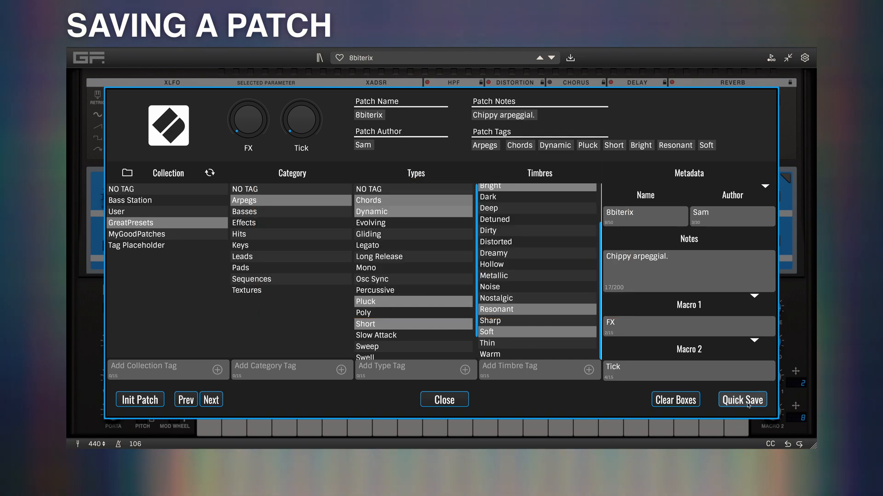
{"action": "left_click", "coordinate": [748, 401]}
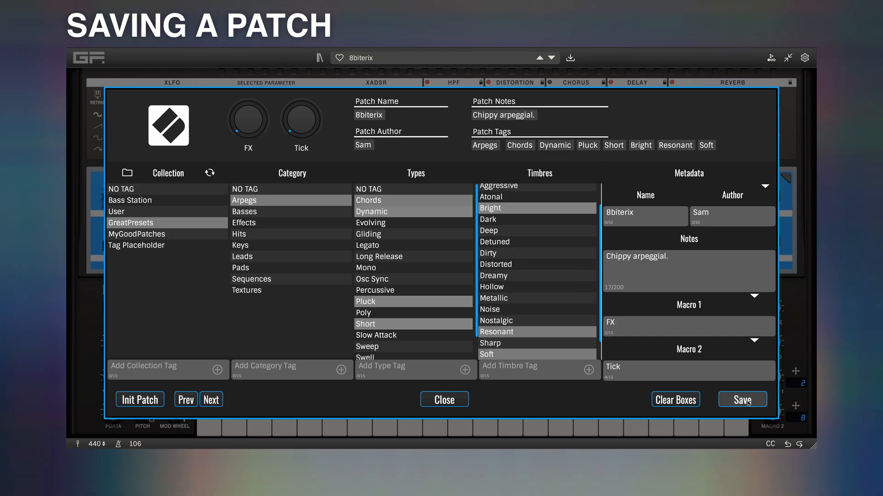
{"action": "left_click", "coordinate": [444, 399]}
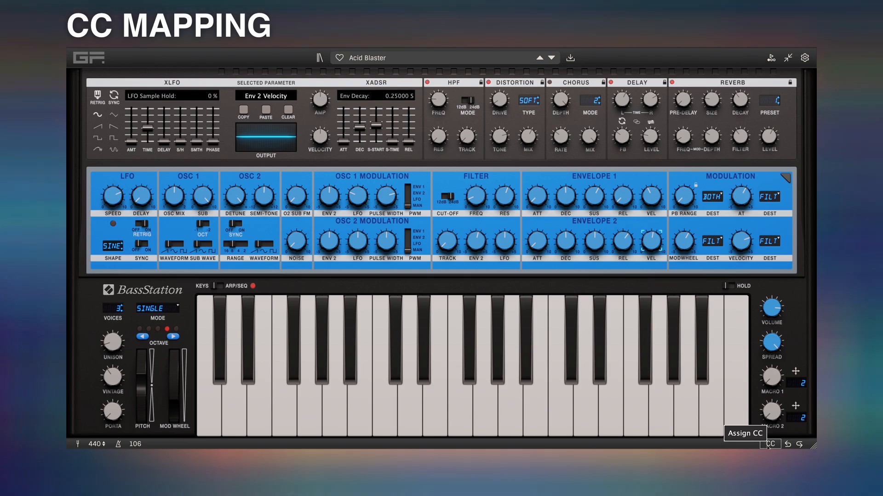
Display the CC assignments on the synth's controls, open the Save CC Mapping dialog and cancel it
{"action": "left_click", "coordinate": [768, 444]}
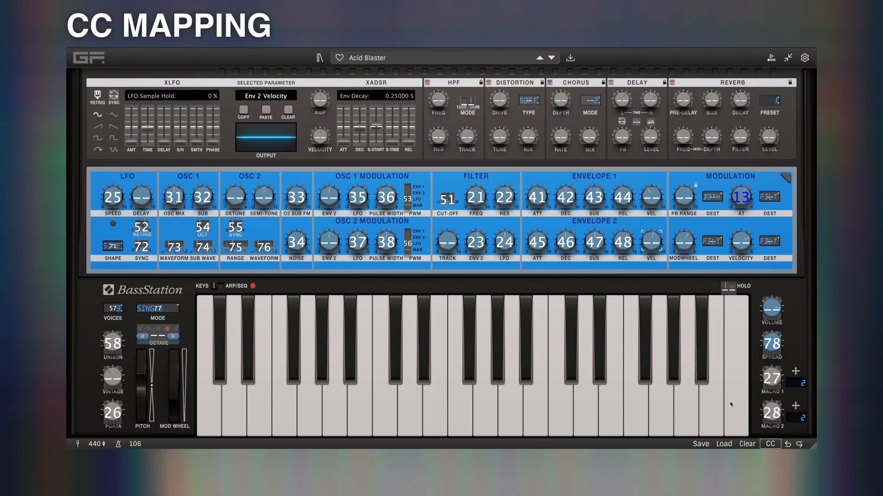
{"action": "left_click", "coordinate": [701, 444]}
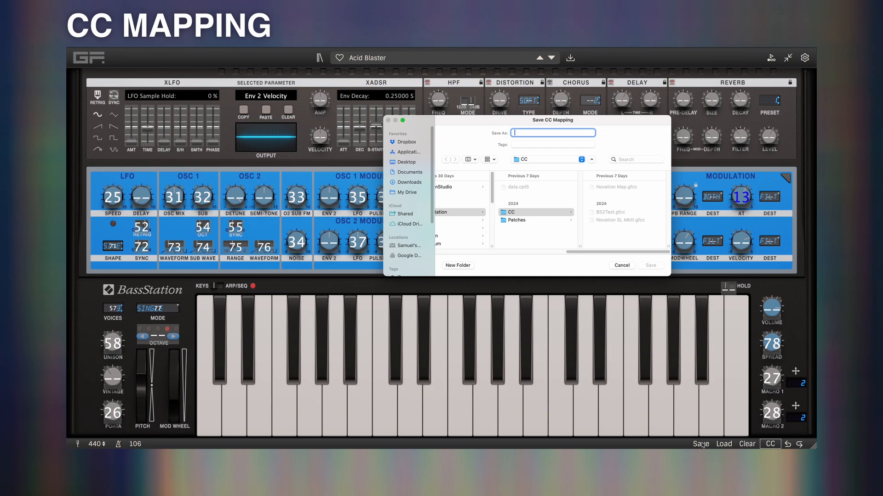
{"action": "left_click", "coordinate": [624, 266]}
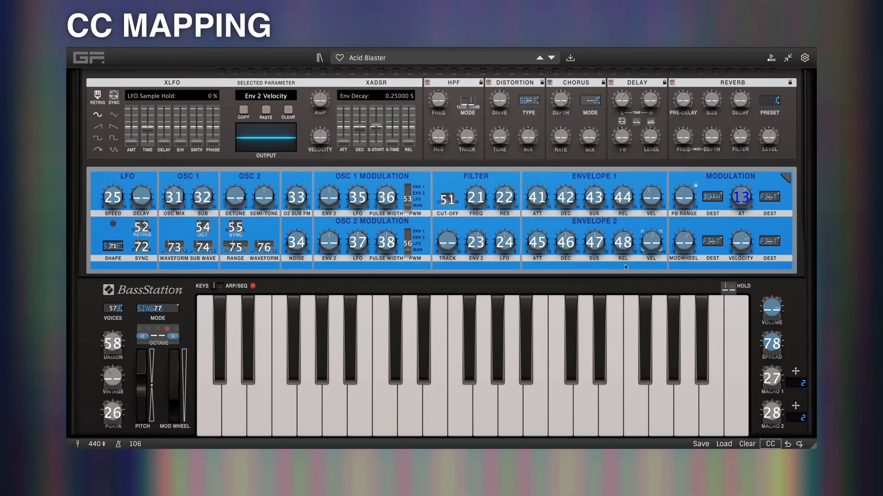
Show the CC maps available for loading, and reset all MIDI CC assignments for every parameter
{"action": "left_click", "coordinate": [723, 444]}
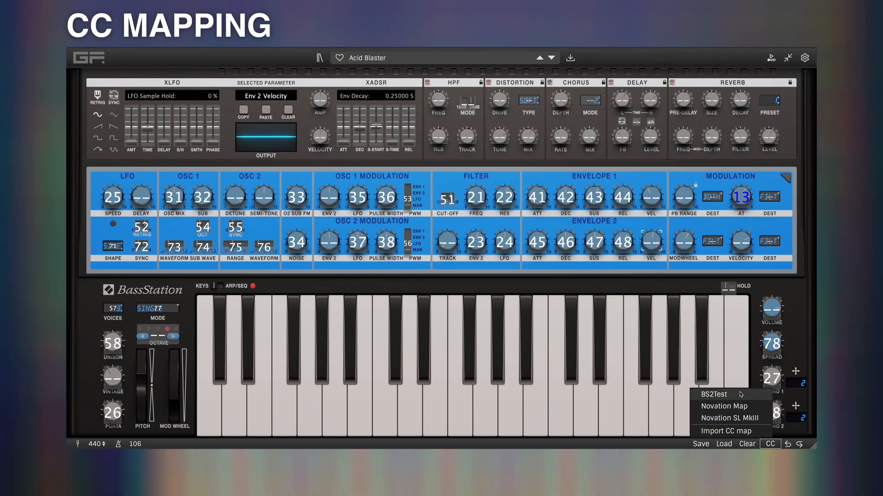
{"action": "left_click", "coordinate": [747, 444]}
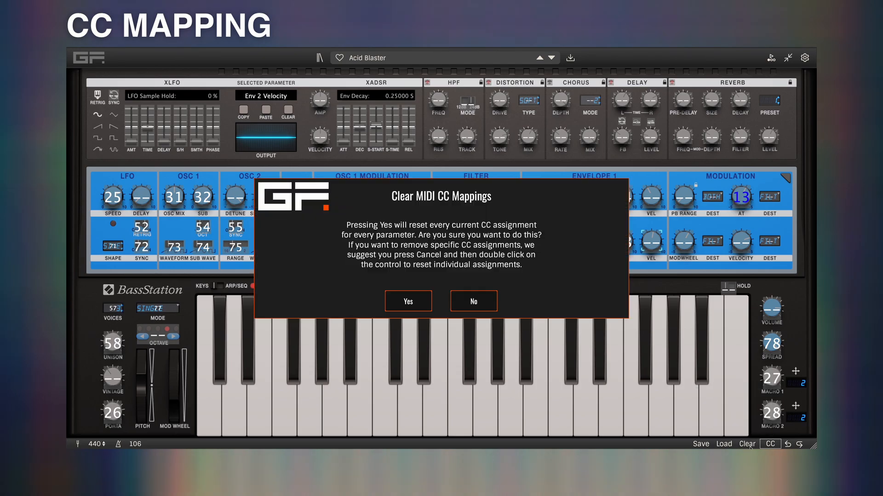
{"action": "left_click", "coordinate": [408, 301]}
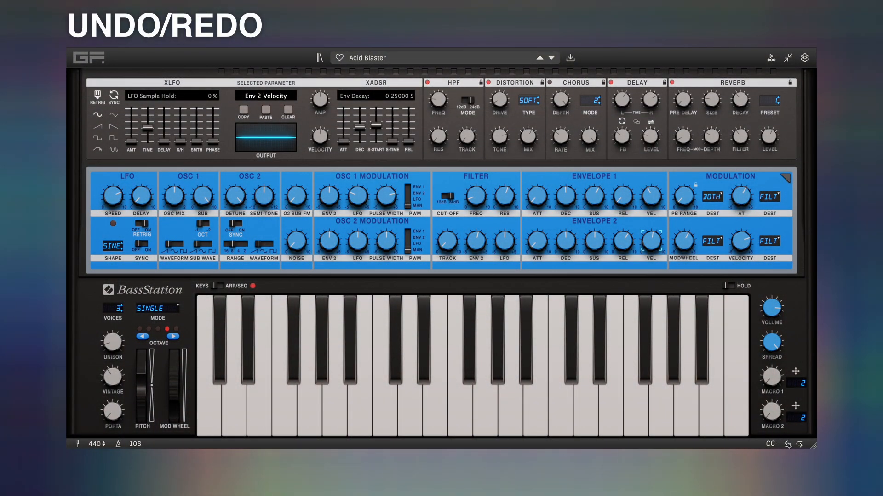
Undo the last three changes to the Acid Blaster patch and redo them
{"action": "left_click", "coordinate": [788, 445]}
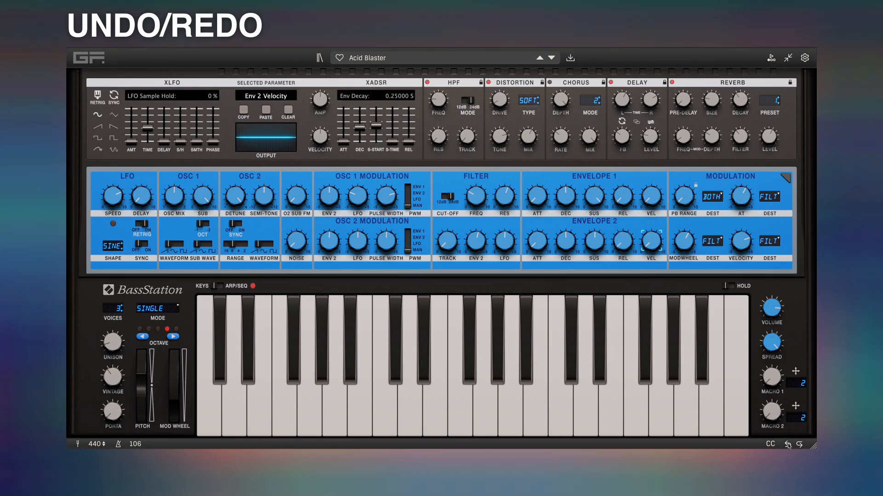
{"action": "left_click", "coordinate": [788, 445]}
{"action": "left_click", "coordinate": [788, 445]}
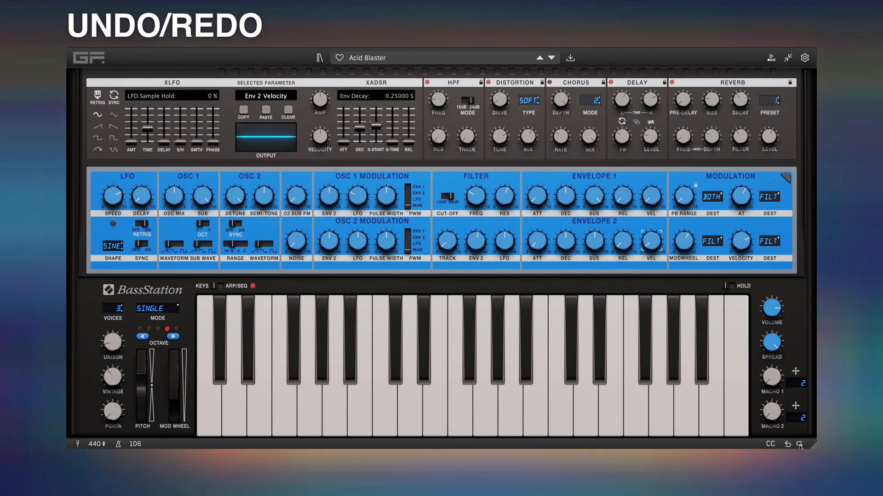
{"action": "left_click", "coordinate": [799, 445]}
{"action": "left_click", "coordinate": [800, 445]}
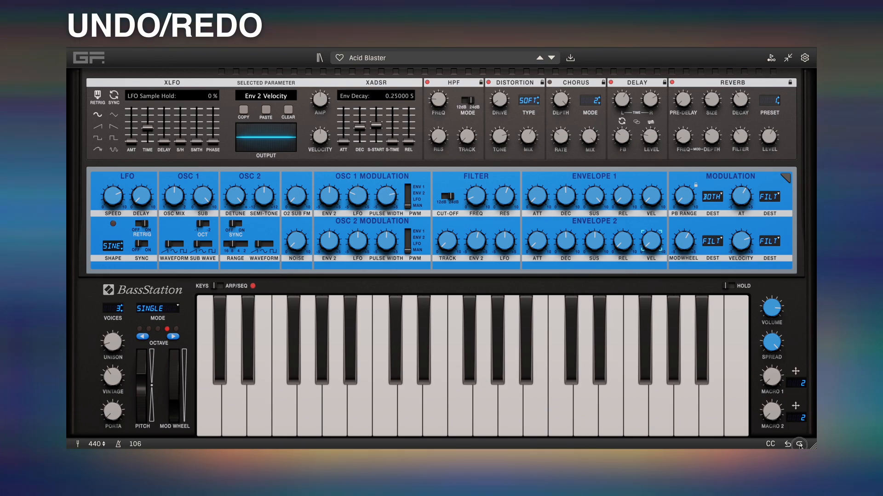
{"action": "left_click", "coordinate": [799, 445]}
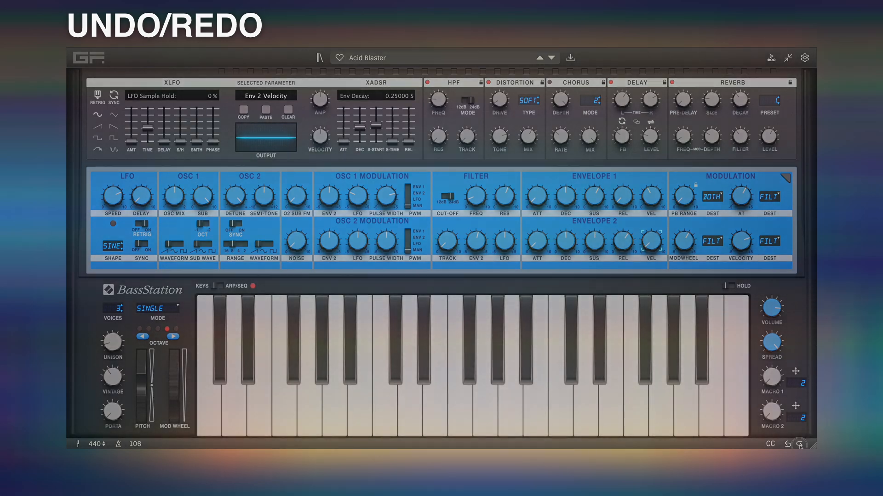